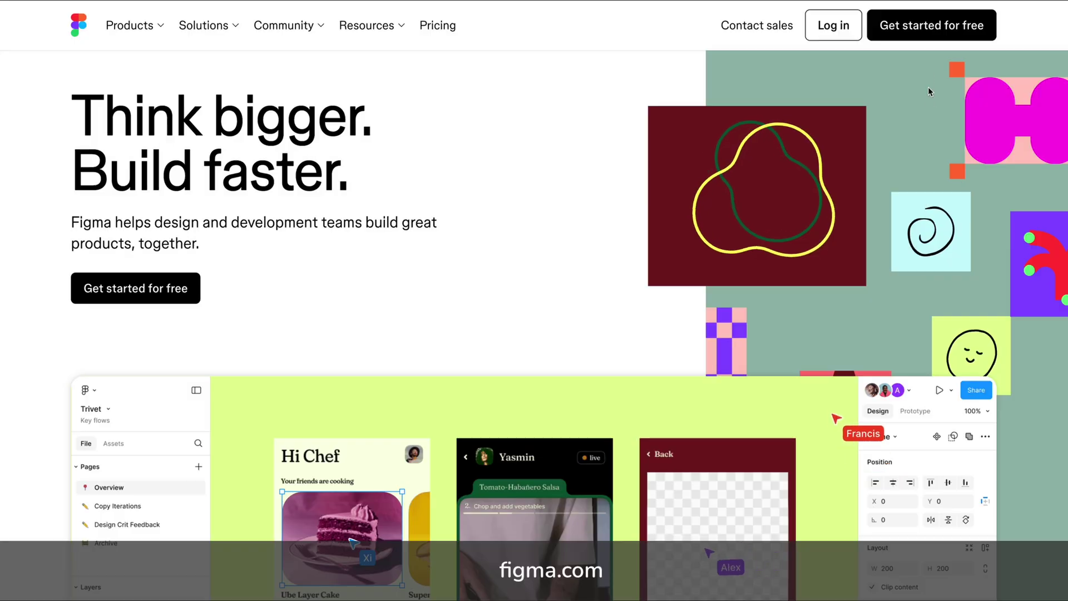
# Step: Start a free Figma signup, entering the account e-mail and moving to the password field
pyautogui.click(932, 28)
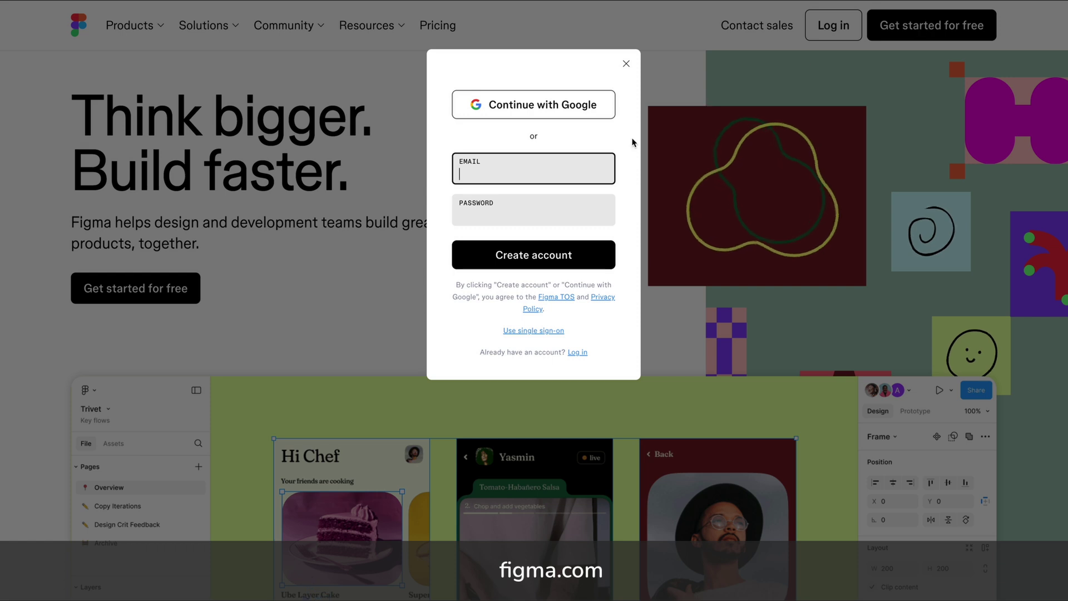
pyautogui.write('name@example.com')
pyautogui.press('Tab')
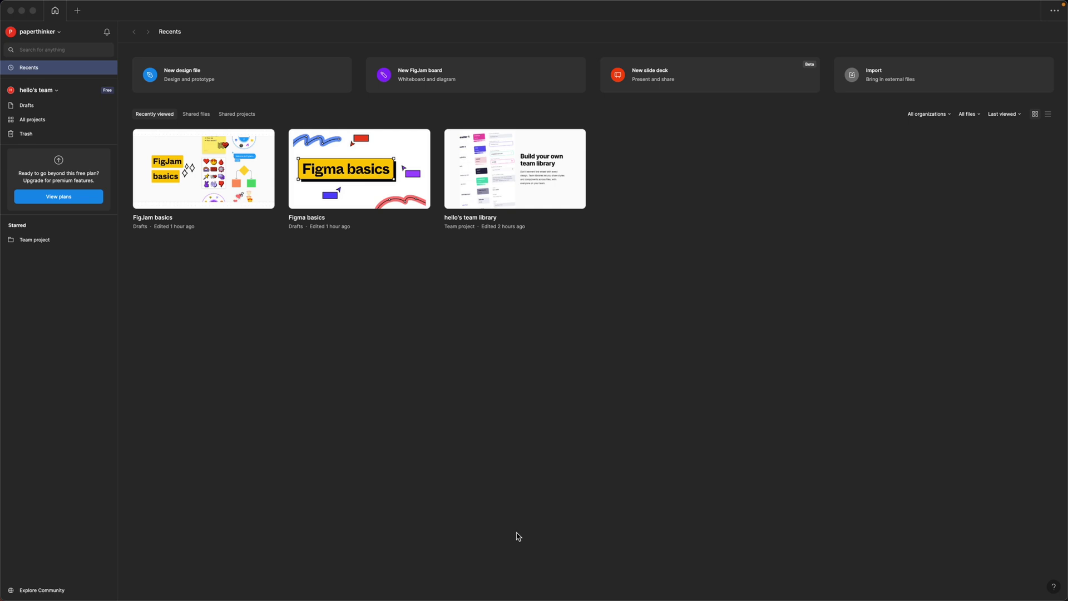
# Step: Create a new blank design file and rename it 'Screensavers'
pyautogui.click(259, 75)
pyautogui.click(35, 48)
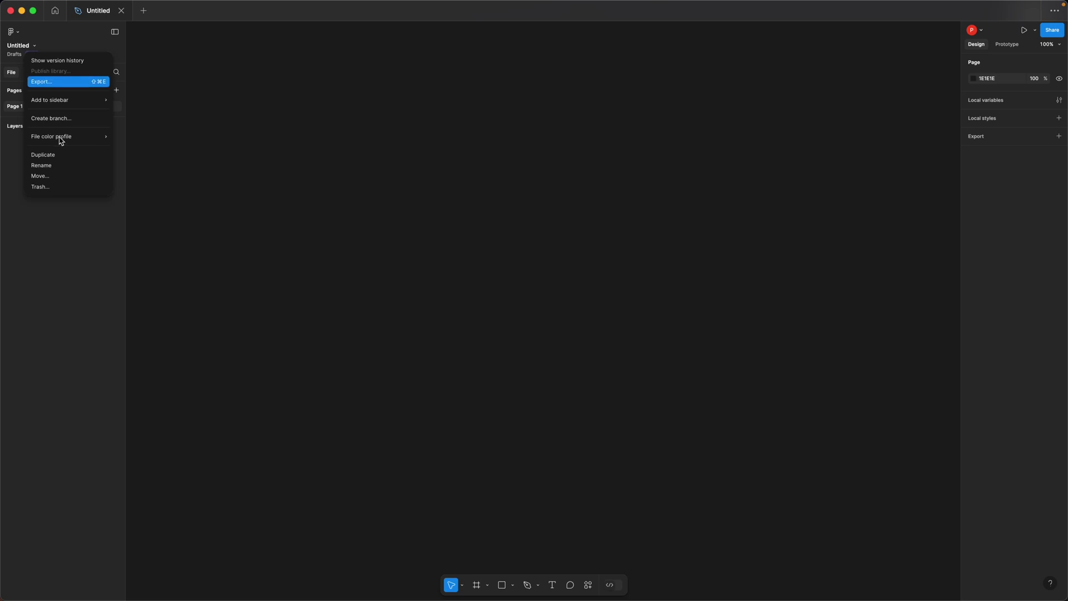
pyautogui.click(65, 169)
pyautogui.write('Sc')
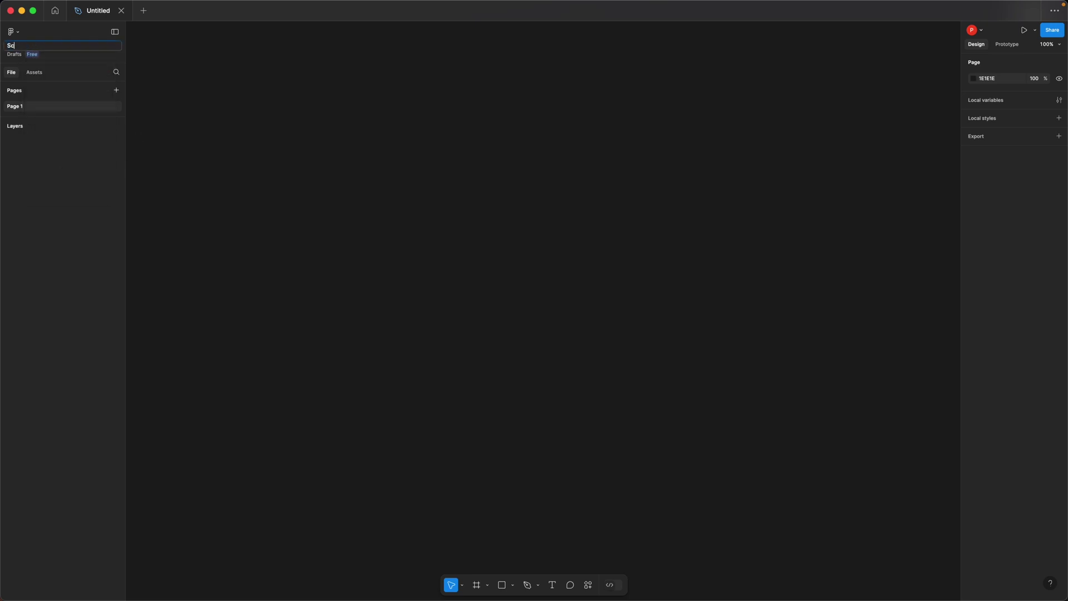
pyautogui.write('reensavers')
pyautogui.press('Return')
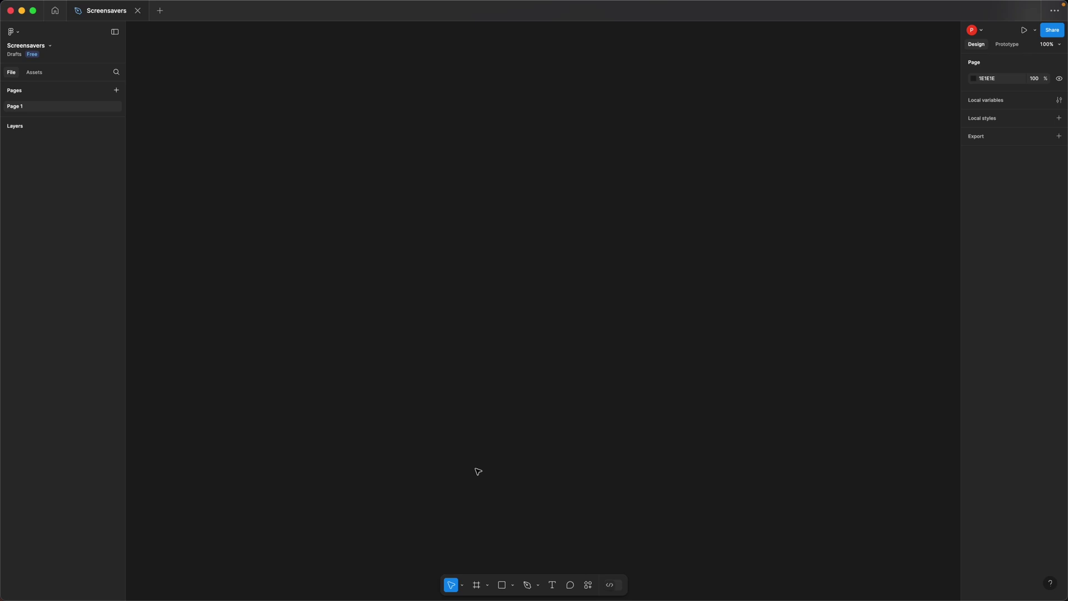
# Step: Draw a new frame near the canvas centre with the Frame tool
pyautogui.click(489, 586)
pyautogui.click(510, 542)
pyautogui.moveTo(450, 189); pyautogui.dragTo(625, 412)
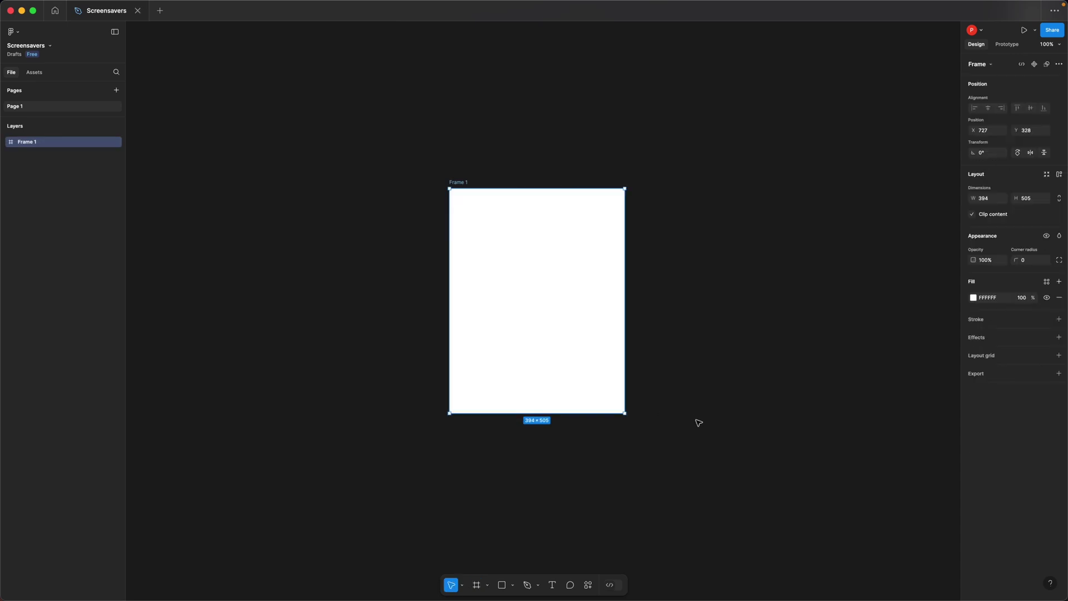
# Step: Resize the frame to 1404 wide by 1872 high
pyautogui.click(999, 198)
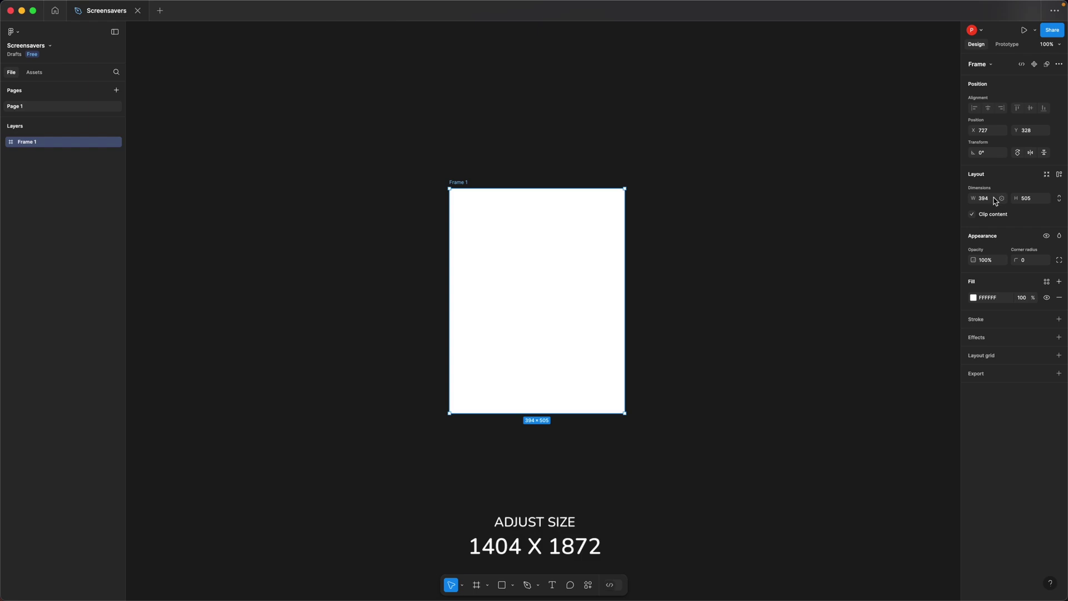
pyautogui.write('1404')
pyautogui.press('Tab')
pyautogui.write('1872')
pyautogui.press('Return')
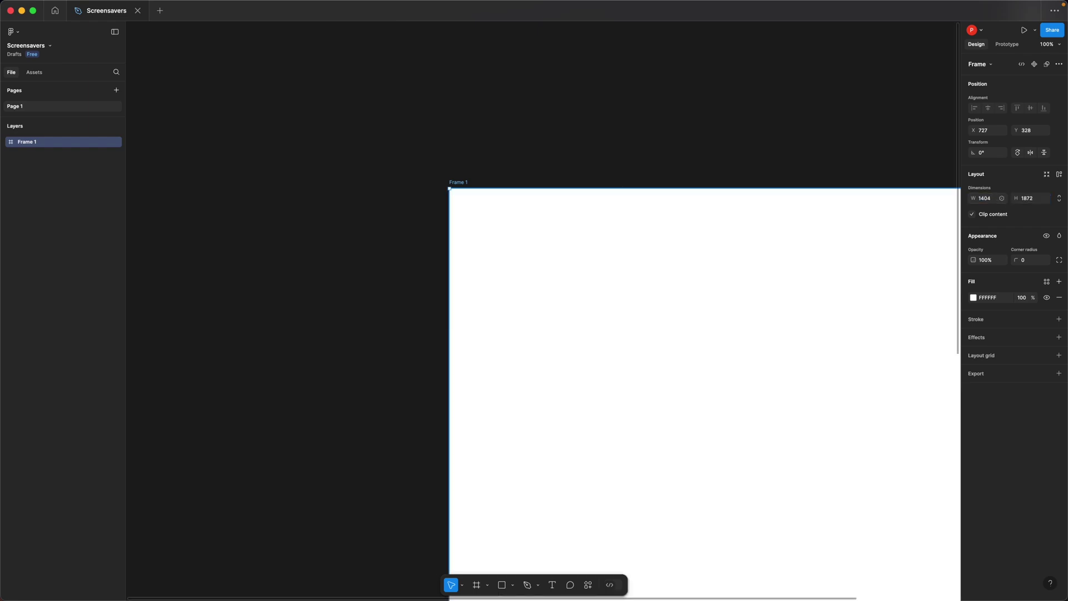
pyautogui.scroll(-5, 778, 275)
pyautogui.hscroll(5, 778, 275)
pyautogui.scroll(-2, 777, 275)
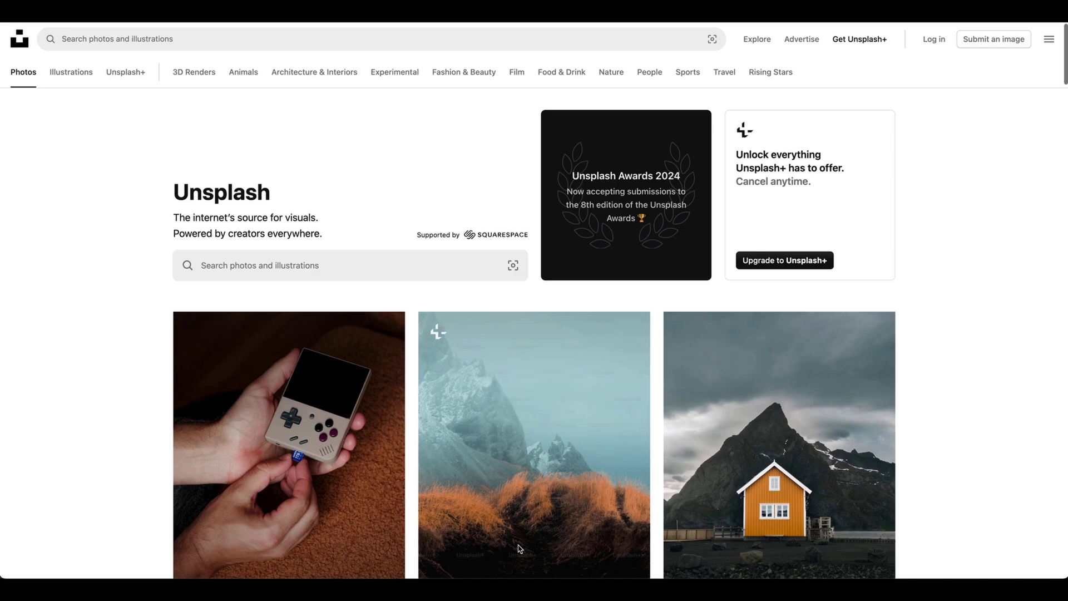
# Step: Search Unsplash for 'national park' photos
pyautogui.scroll(-7, 519, 548)
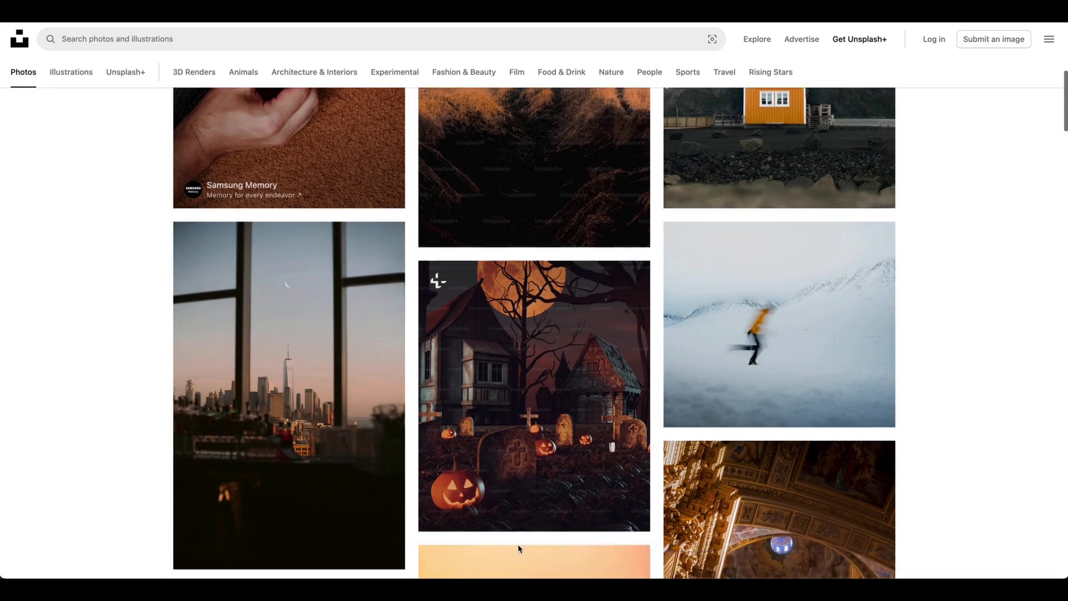
pyautogui.scroll(-10, 519, 548)
pyautogui.click(338, 39)
pyautogui.write('national parks')
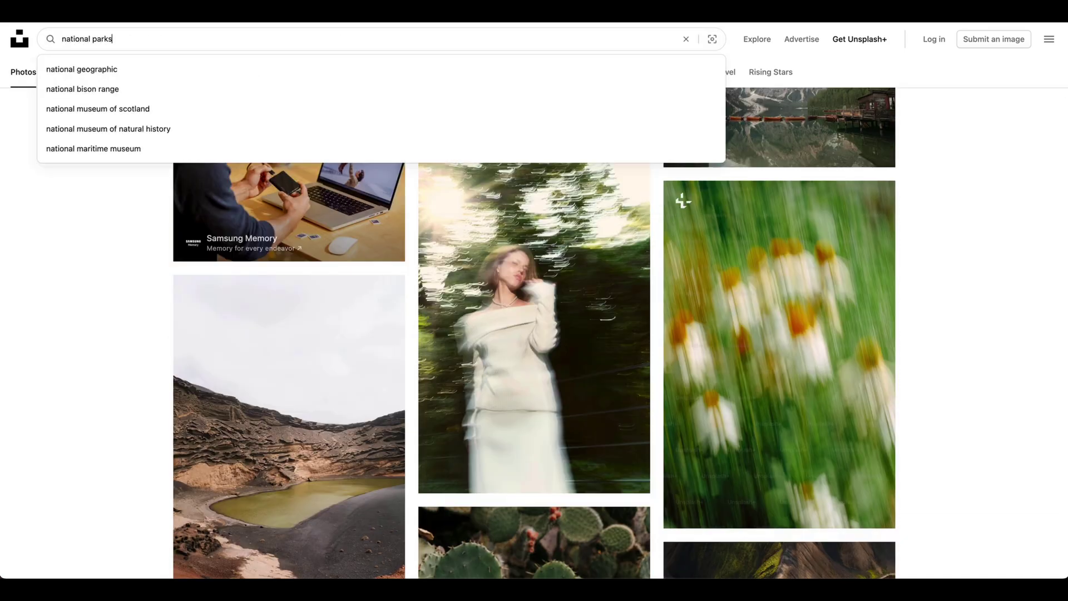
pyautogui.press('Return')
pyautogui.scroll(-14, 411, 565)
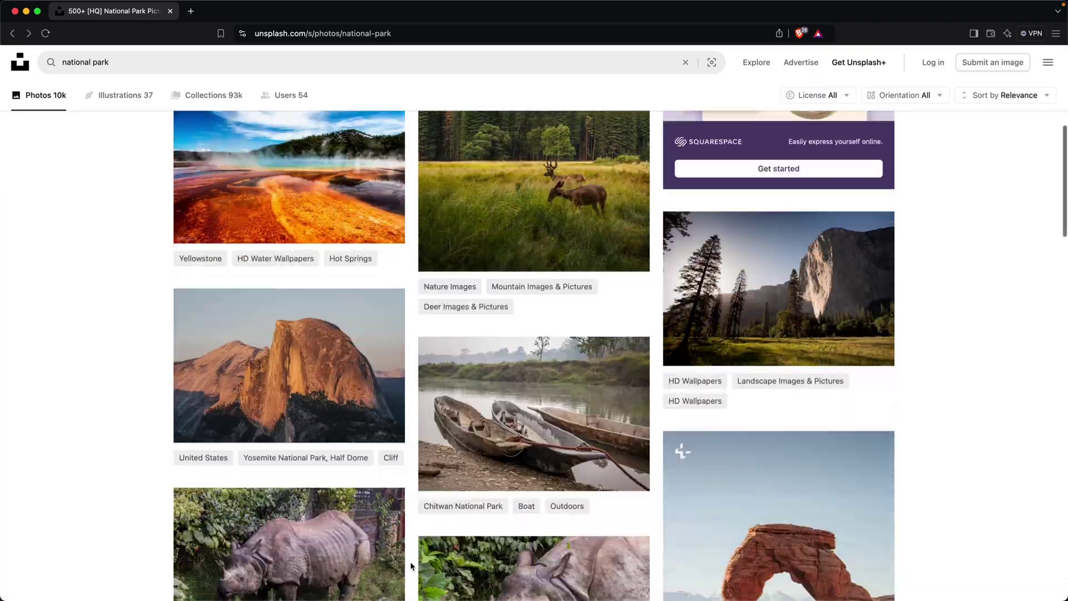
pyautogui.scroll(-3, 410, 565)
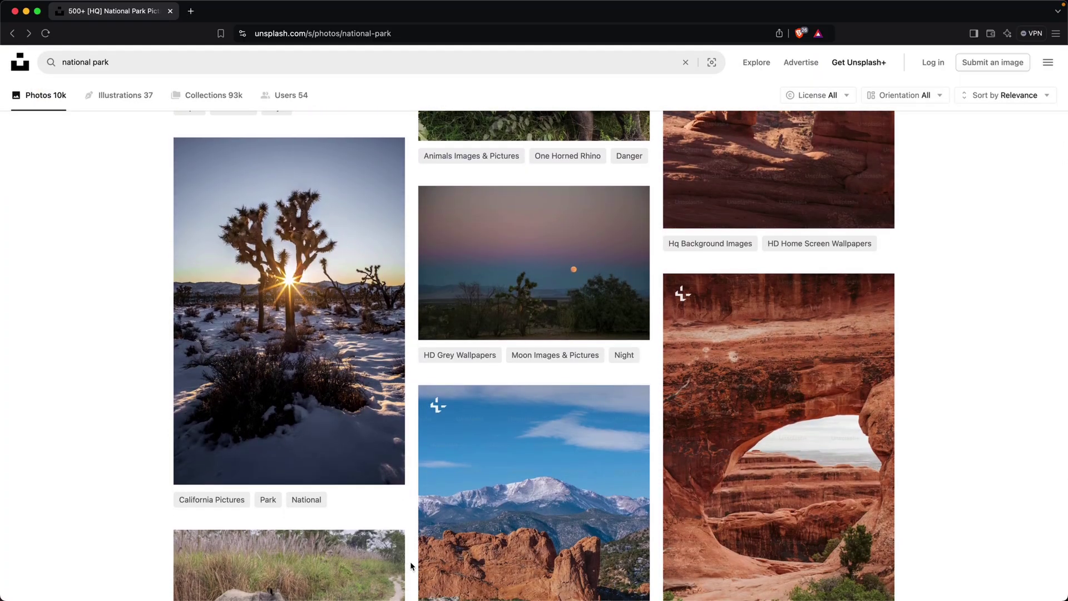
# Step: Download the Joshua tree photo at Medium (1920 x 2880) into Screensaver Images
pyautogui.click(300, 334)
pyautogui.click(980, 71)
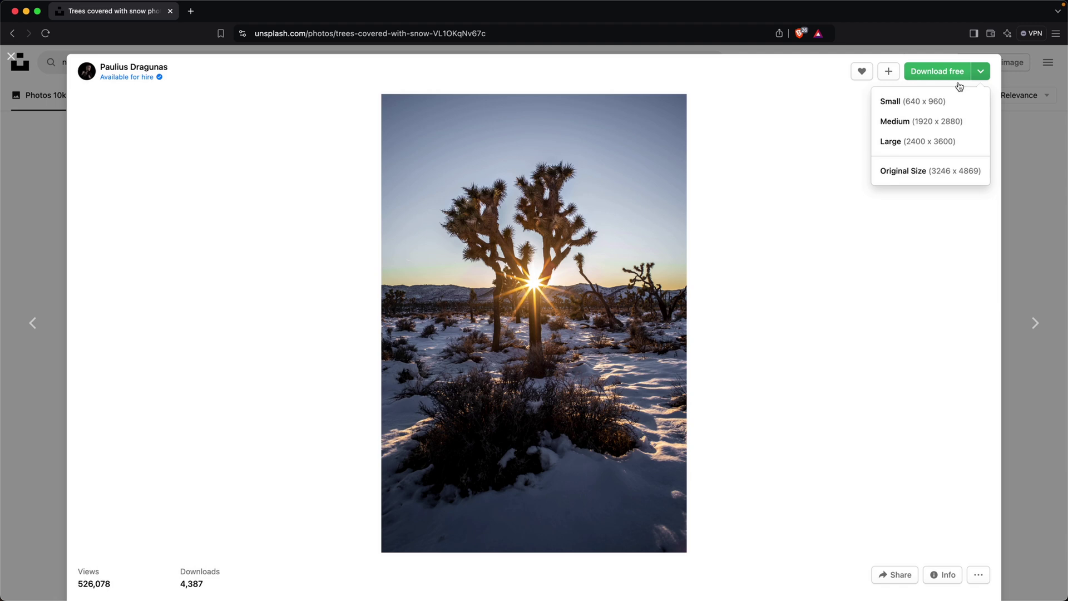
pyautogui.click(913, 125)
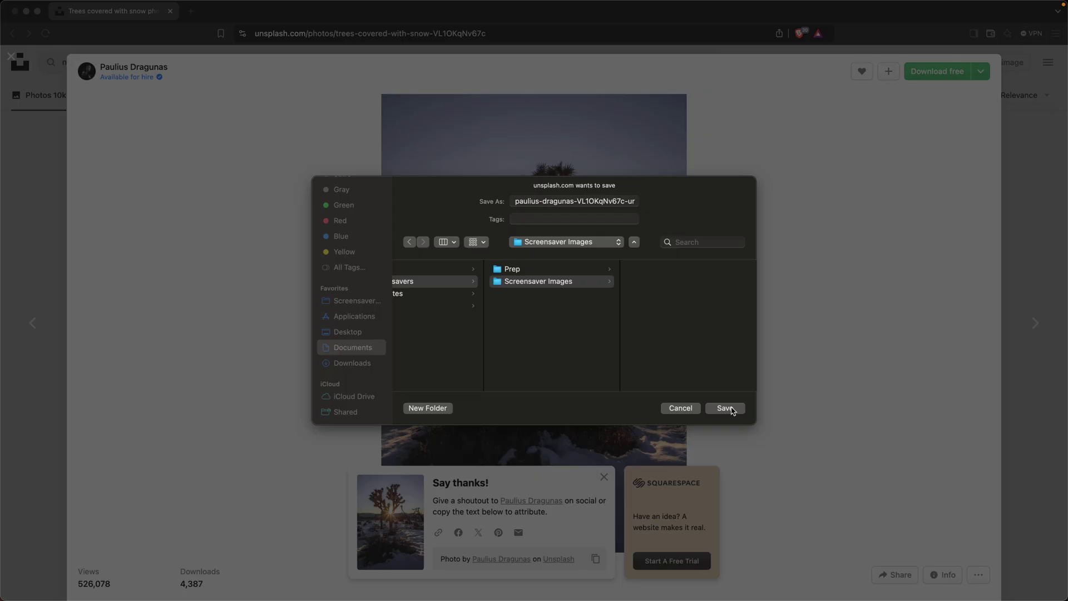
pyautogui.click(725, 408)
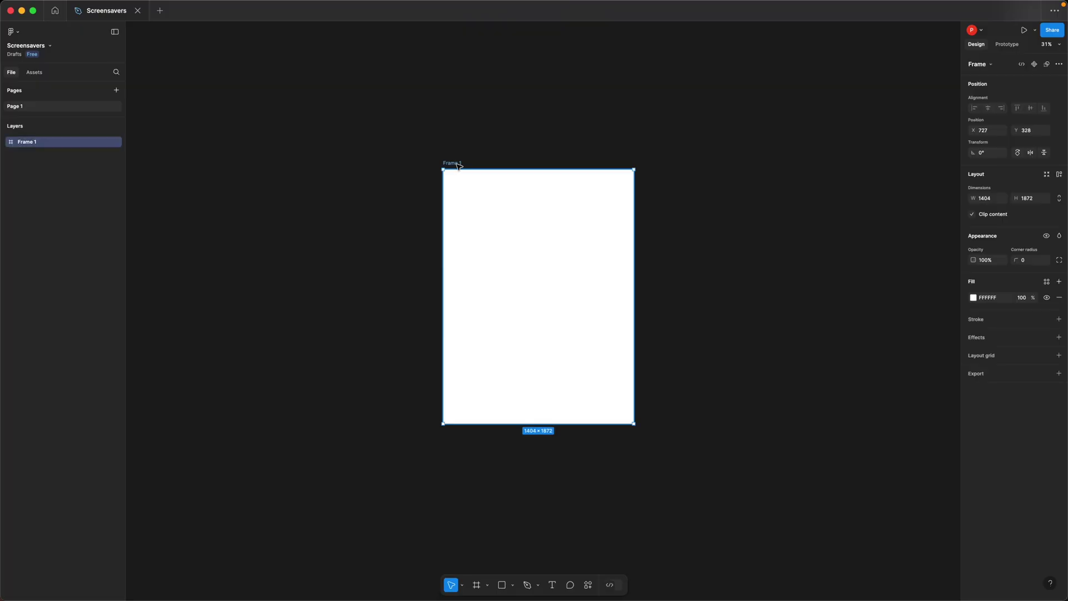
# Step: Rename the frame 'Calm'
pyautogui.press('super+r')
pyautogui.write('Calm')
pyautogui.press('Return')
# Step: Place the Joshua tree photo in the Calm frame and enlarge it proportionally to cover it
pyautogui.click(373, 195)
pyautogui.moveTo(160, 125); pyautogui.dragTo(556, 334)
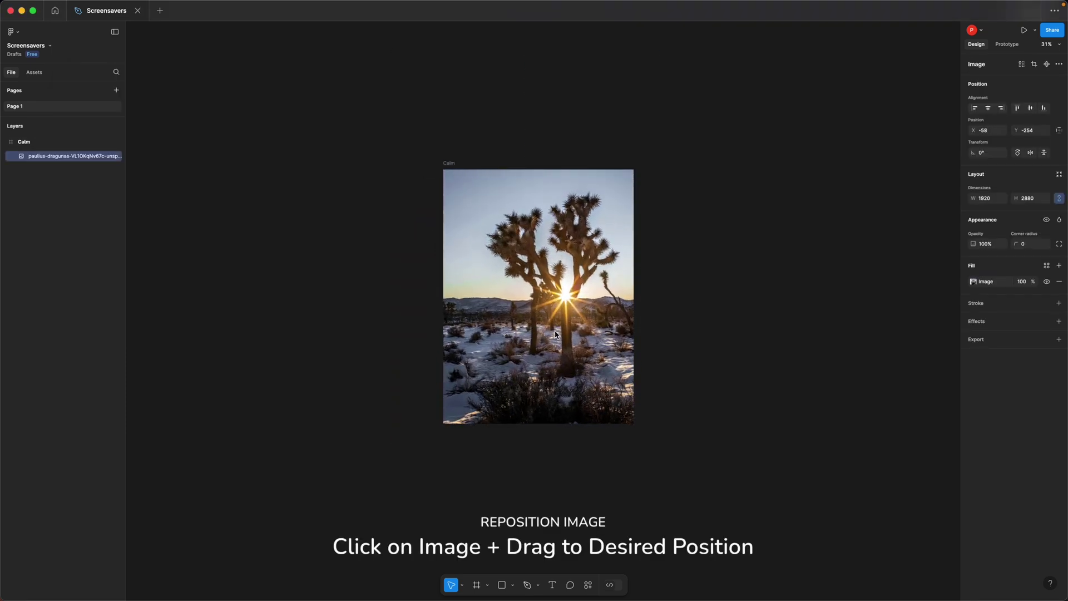
pyautogui.click(764, 280)
pyautogui.click(601, 398)
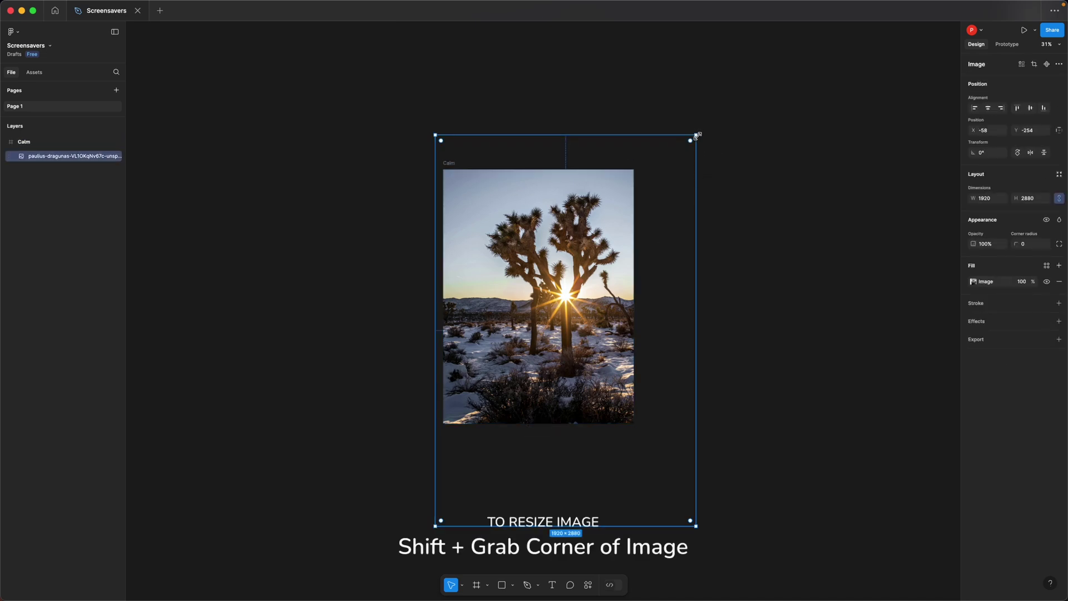
pyautogui.moveTo(697, 136); pyautogui.dragTo(694, 158)
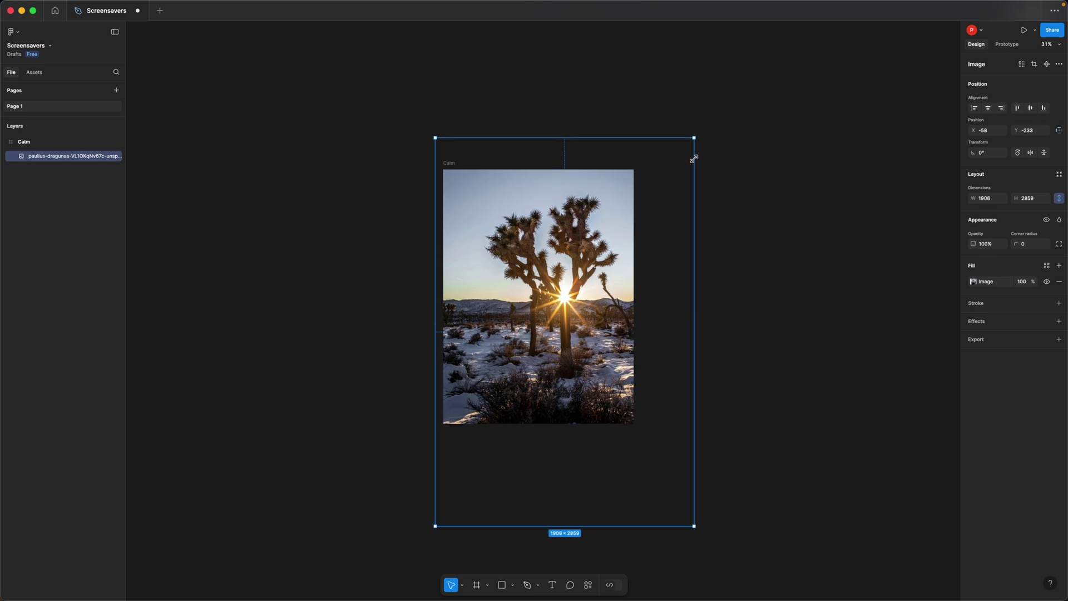
# Step: Show the rulers and add two horizontal and two vertical guides across the frame
pyautogui.click(796, 238)
pyautogui.hotkey('shift', 'r')
pyautogui.moveTo(410, 27); pyautogui.dragTo(409, 339)
pyautogui.moveTo(134, 195); pyautogui.dragTo(508, 222)
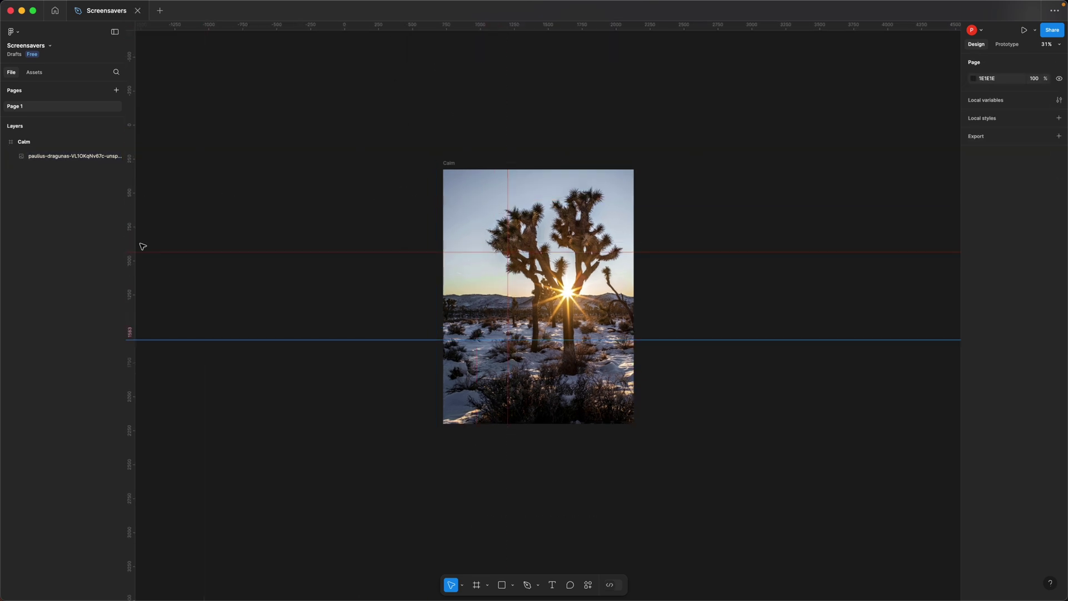
pyautogui.moveTo(142, 245); pyautogui.dragTo(574, 267)
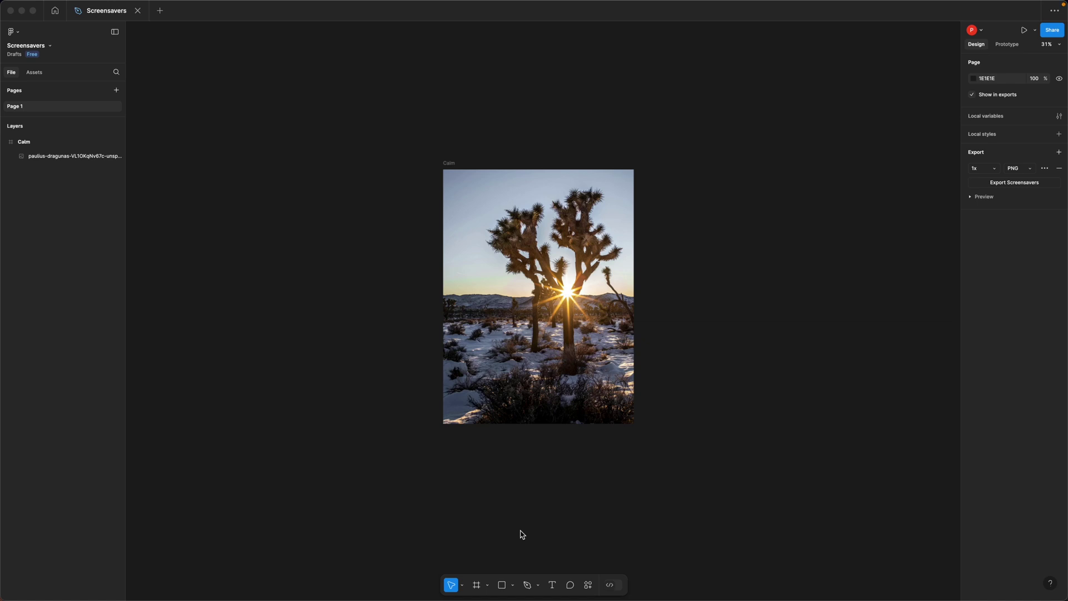
# Step: Export the Calm frame as a PNG image
pyautogui.click(449, 163)
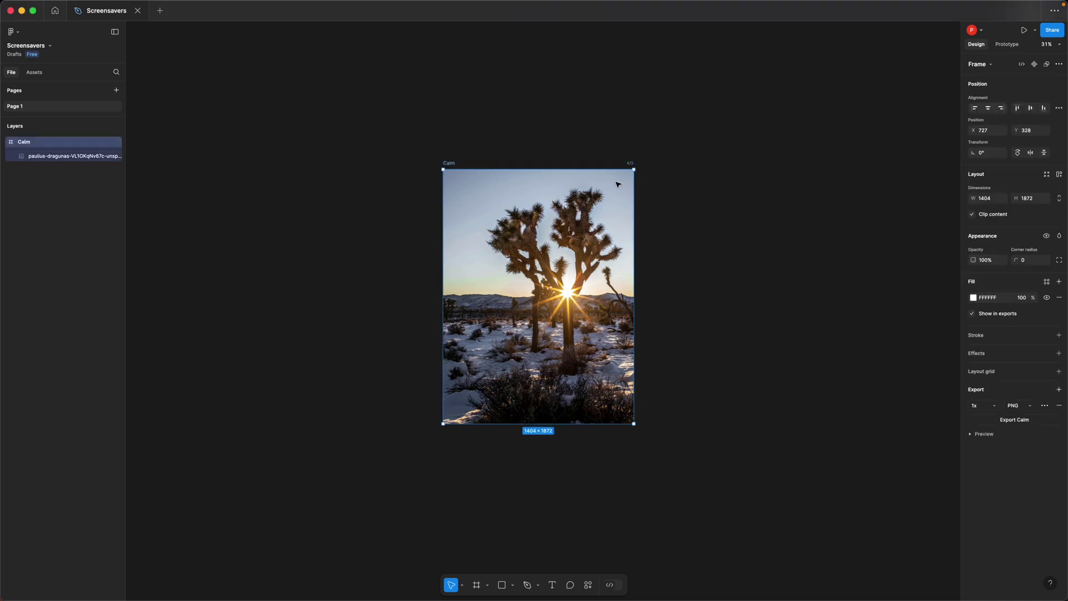
pyautogui.click(1030, 406)
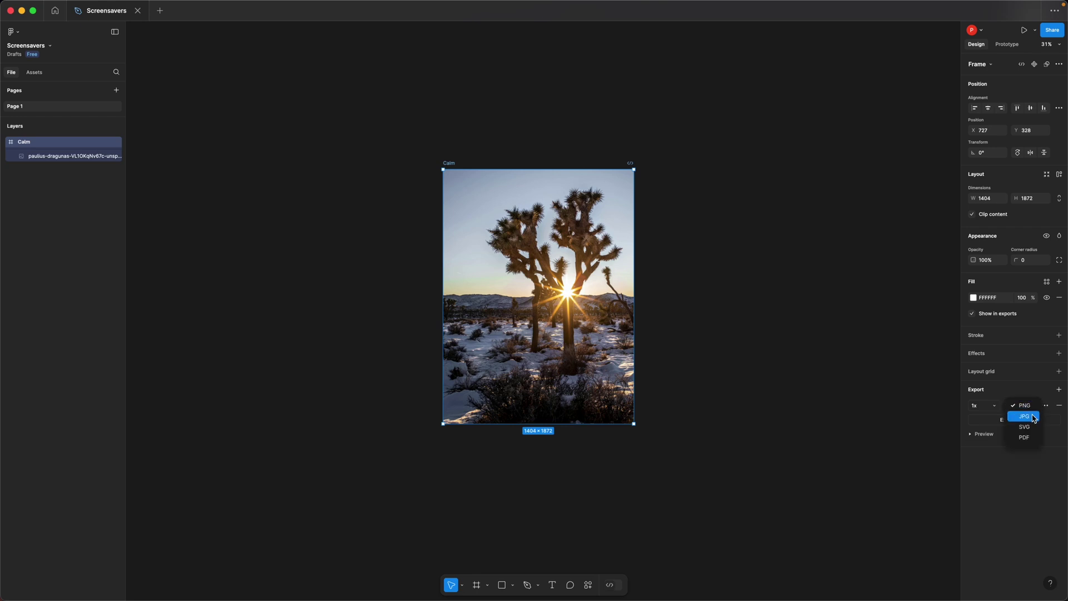
pyautogui.click(992, 478)
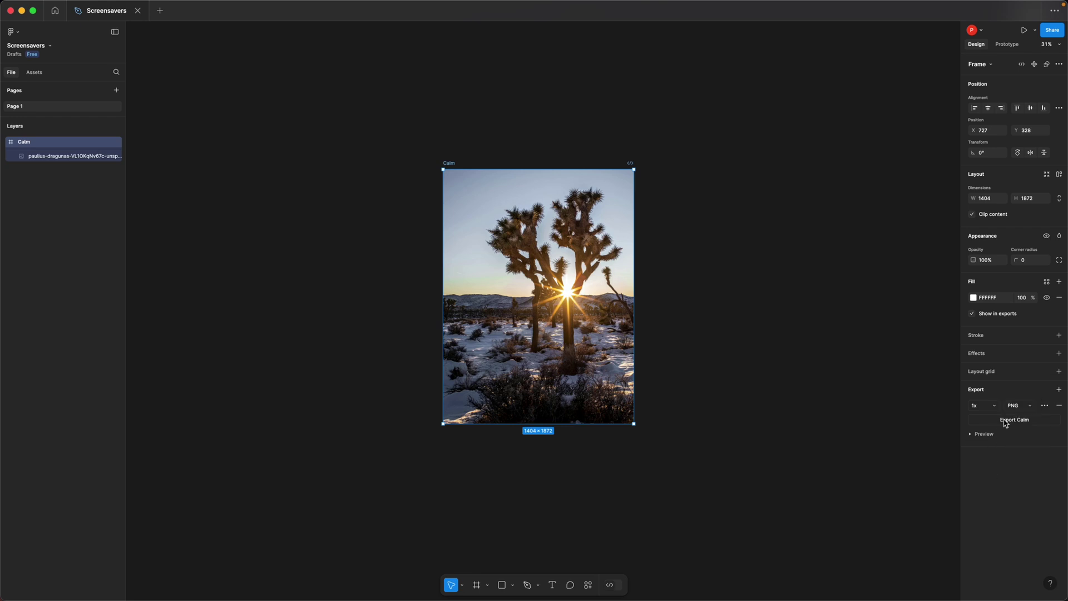
pyautogui.click(1005, 422)
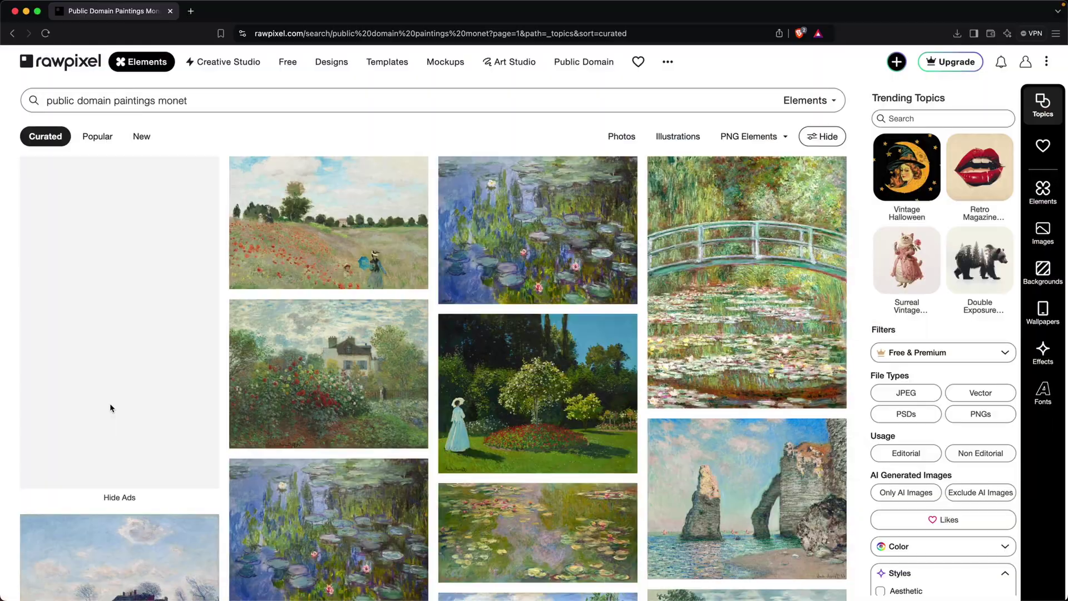
# Step: Switch the rawpixel search scope from designs to Elements
pyautogui.scroll(-5, 109, 402)
pyautogui.scroll(-6, 374, 529)
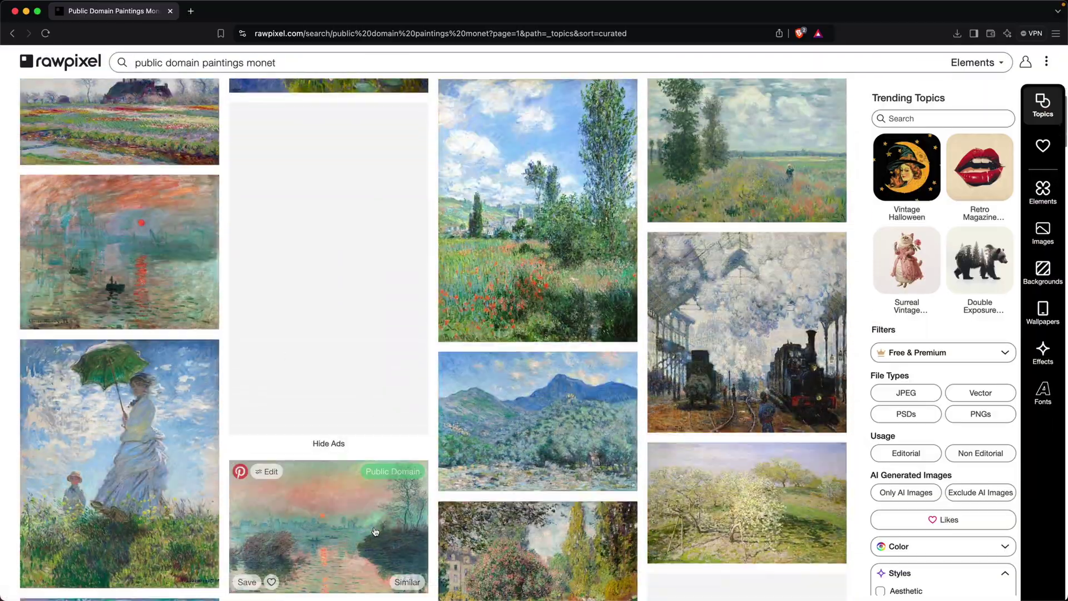
pyautogui.scroll(-2, 376, 531)
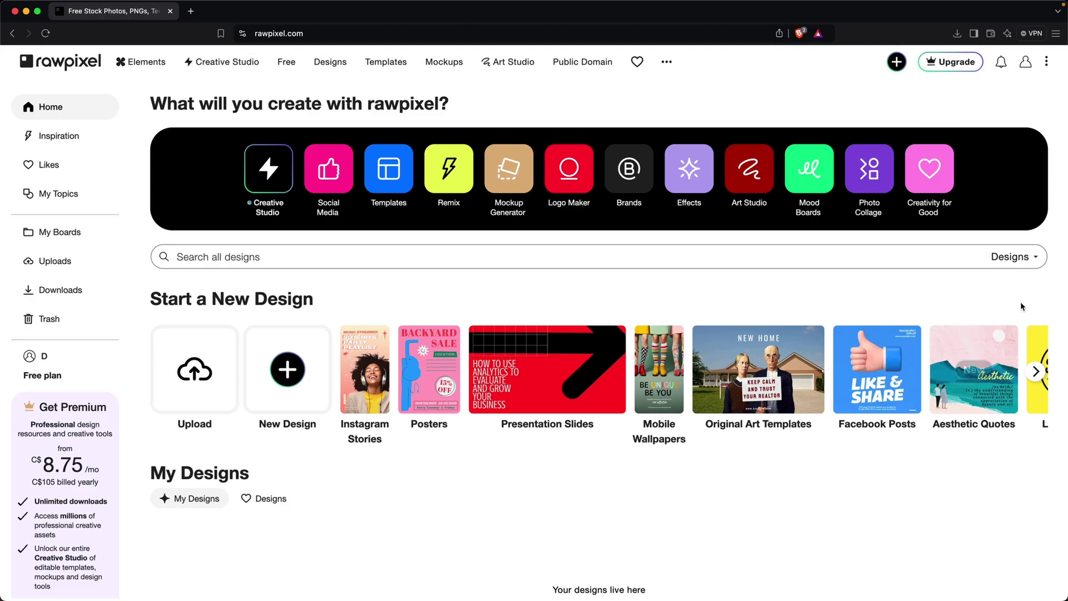
pyautogui.click(1036, 258)
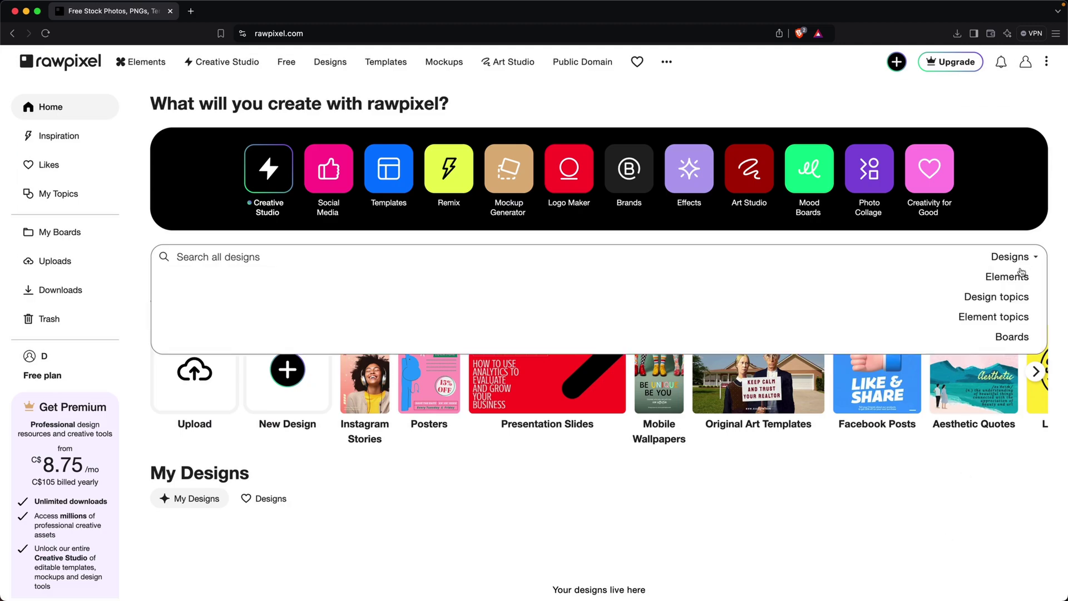
pyautogui.click(1007, 278)
# Step: Search 'public domain painting' and place Monet's woman-with-parasol painting into the Calm frame
pyautogui.write('public domain paintings monet')
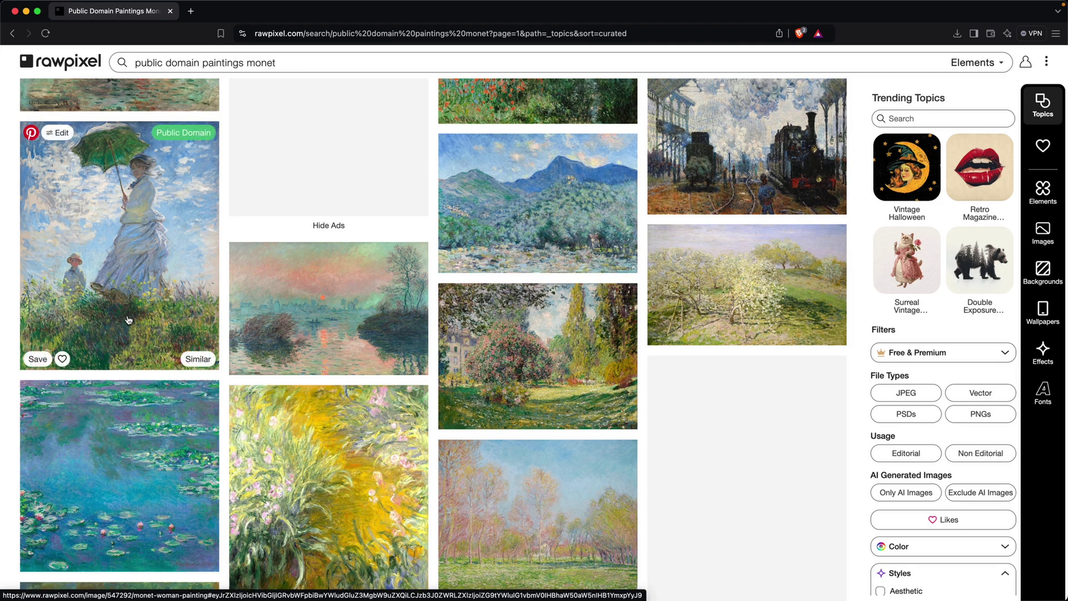
pyautogui.click(128, 320)
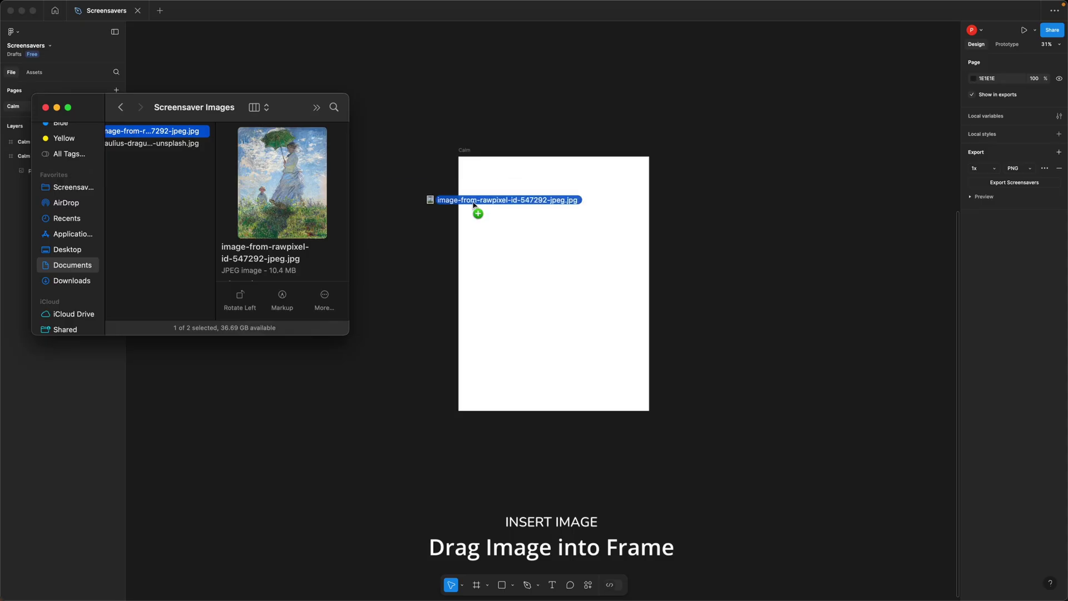
pyautogui.moveTo(477, 212); pyautogui.dragTo(508, 243)
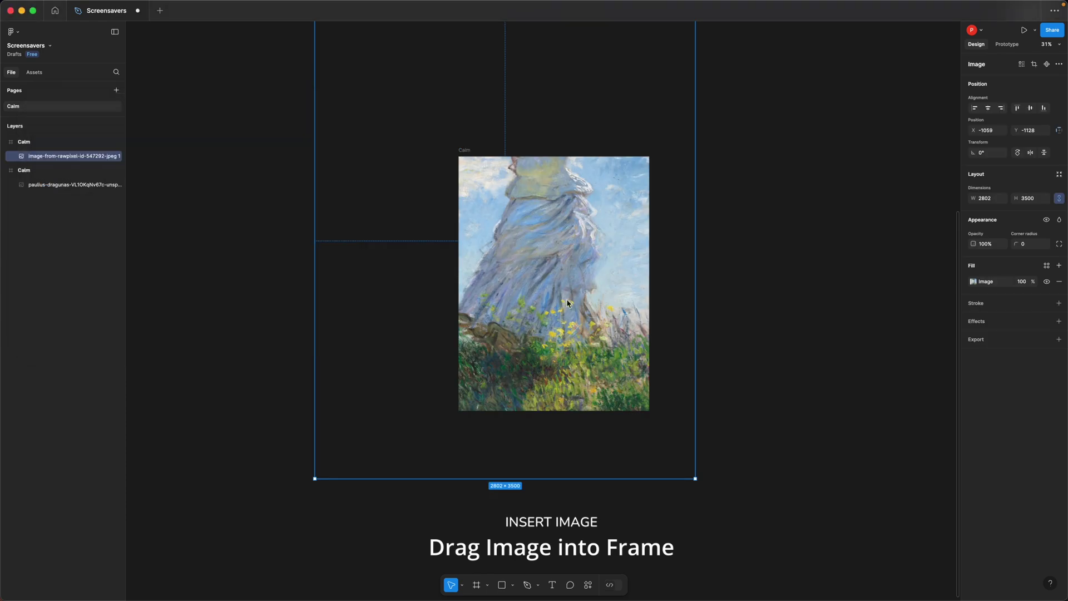
# Step: Shrink the Monet painting to show the whole figure, then show rulers and the layout grid
pyautogui.moveTo(604, 337)
pyautogui.mouseDown()
pyautogui.moveTo(627, 444)
pyautogui.moveTo(648, 410)
pyautogui.moveTo(727, 489)
pyautogui.moveTo(662, 429)
pyautogui.moveTo(687, 452)
pyautogui.mouseUp()
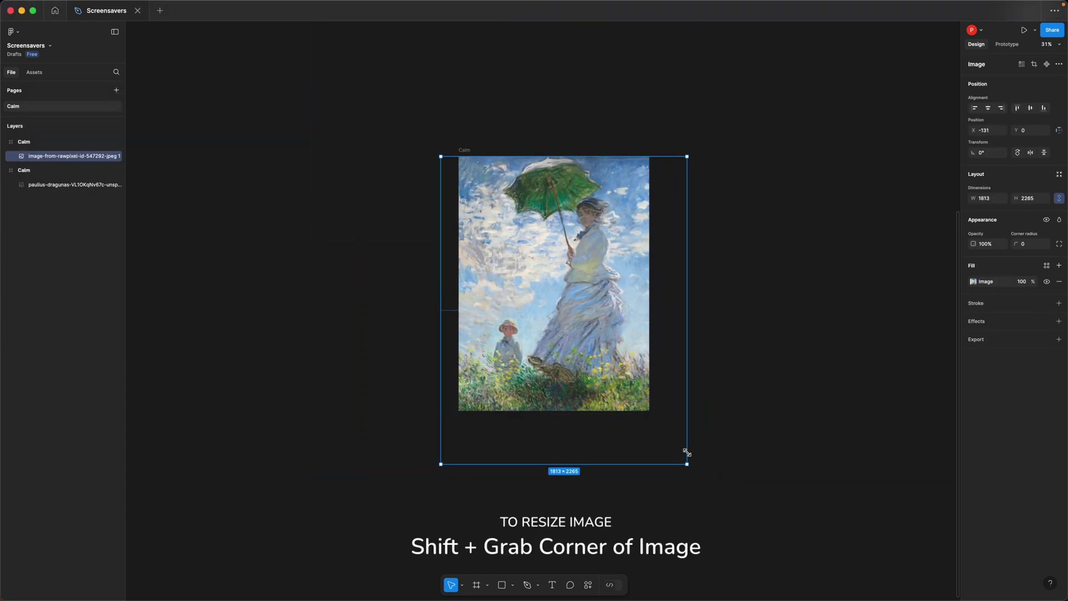
pyautogui.click(772, 456)
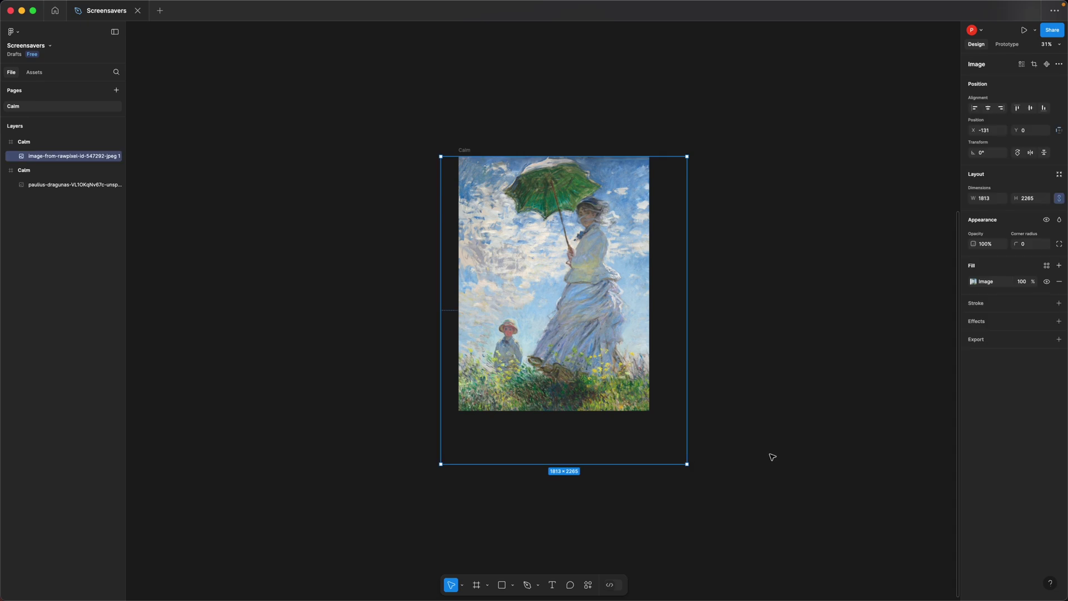
pyautogui.hotkey('shift', 'r')
pyautogui.hotkey('ctrl', 'g')
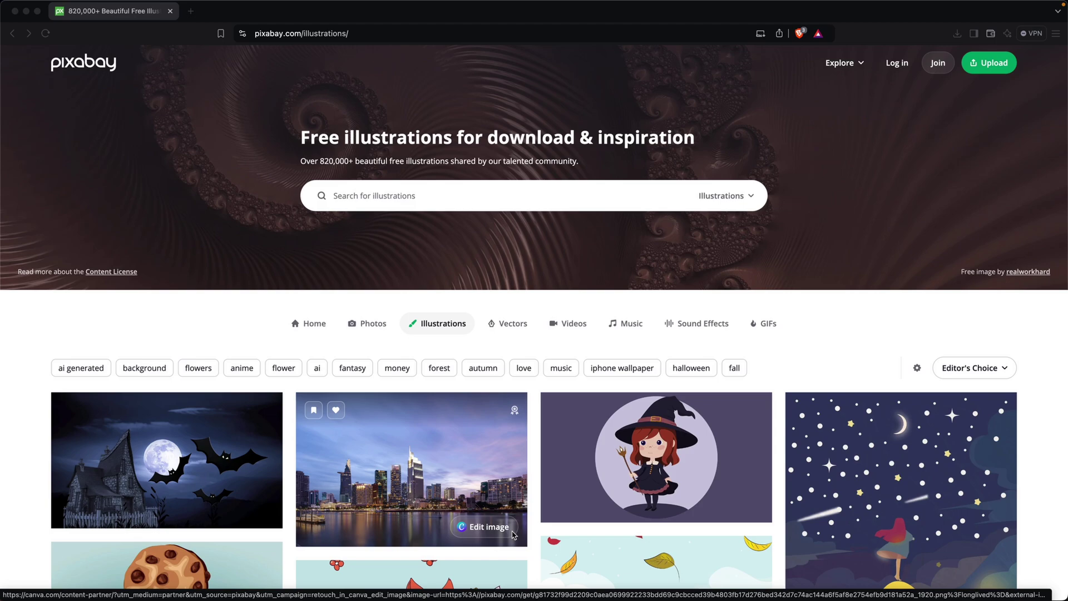
# Step: Search Pixabay illustrations for 'mountains'
pyautogui.scroll(-10, 513, 536)
pyautogui.write('mountai')
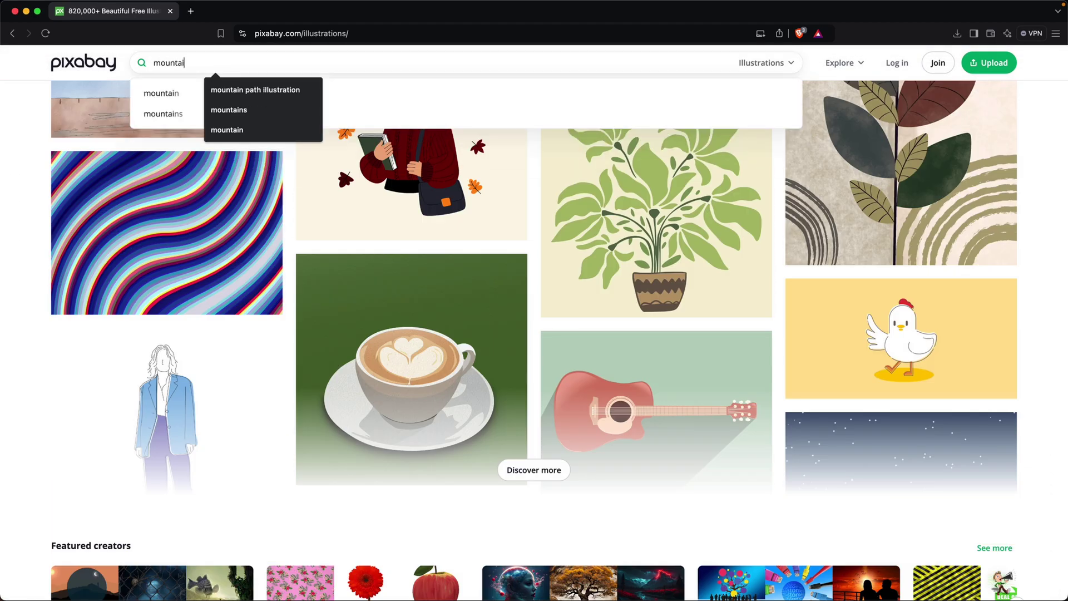
pyautogui.write('ns')
pyautogui.press('Return')
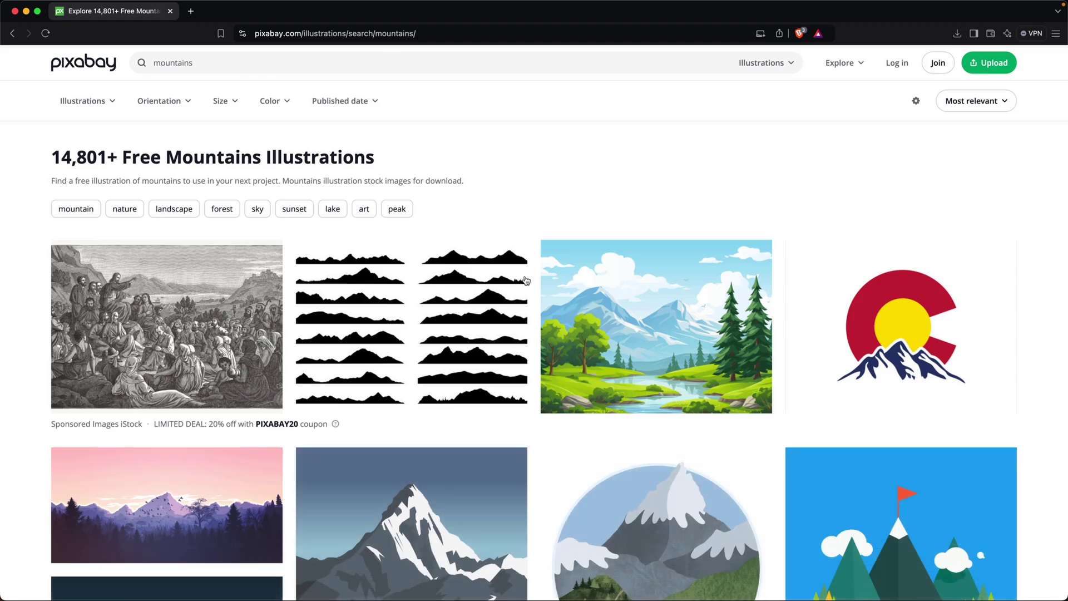
pyautogui.scroll(-8, 523, 400)
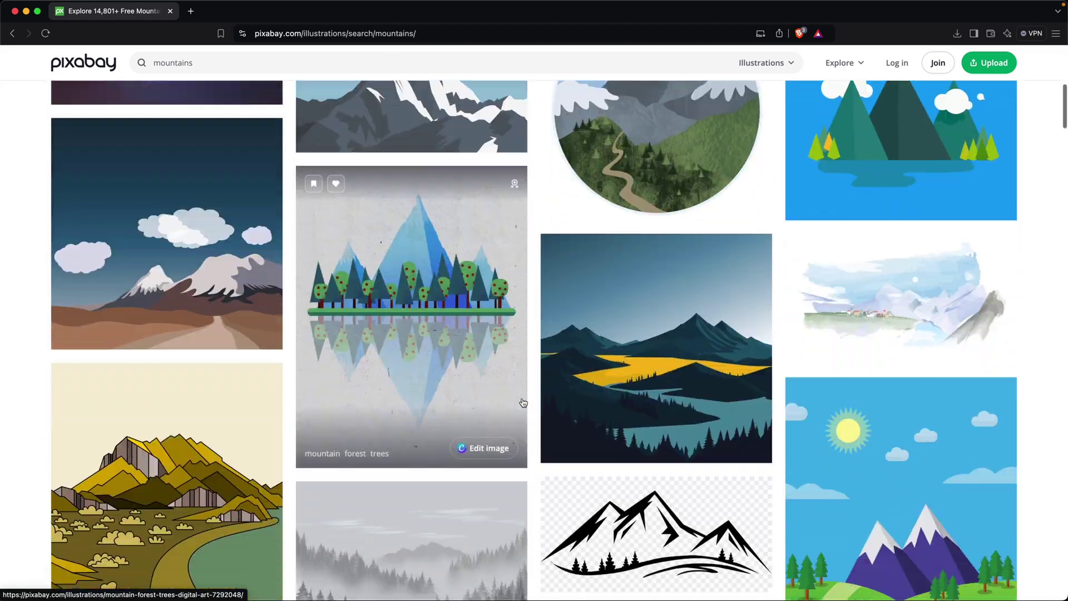
pyautogui.scroll(-4, 522, 402)
# Step: Download the yellow mountain illustration as a 1536×1920 PNG
pyautogui.click(167, 312)
pyautogui.click(984, 140)
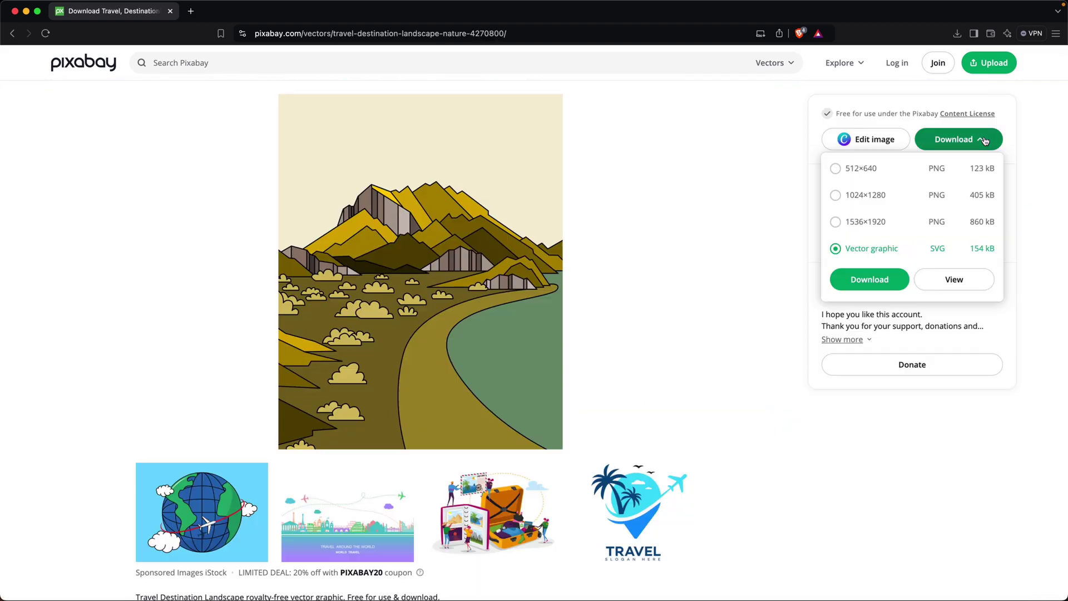
pyautogui.click(835, 223)
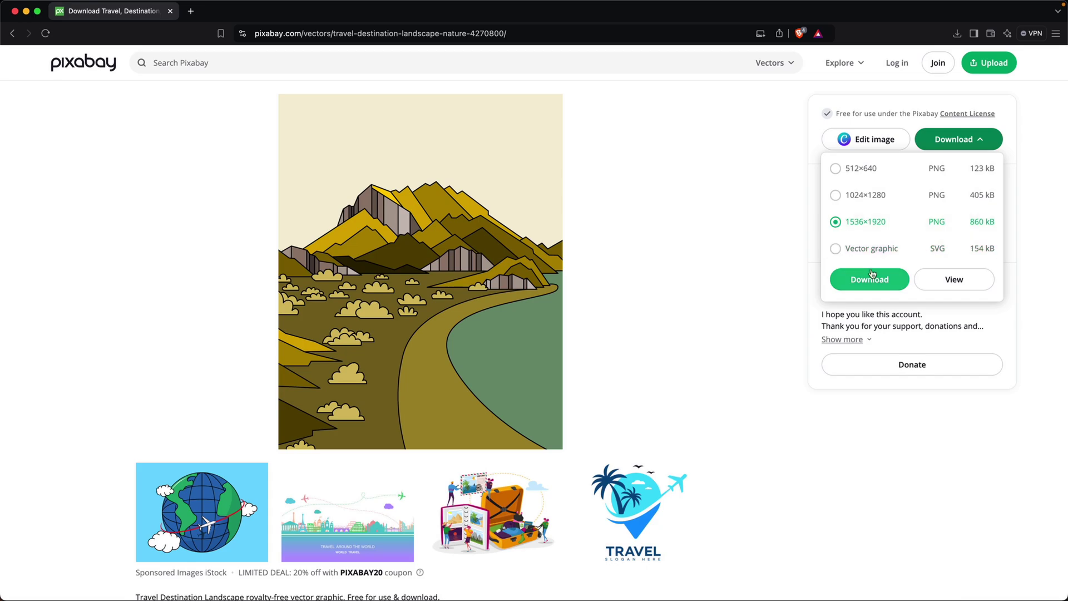
pyautogui.click(869, 279)
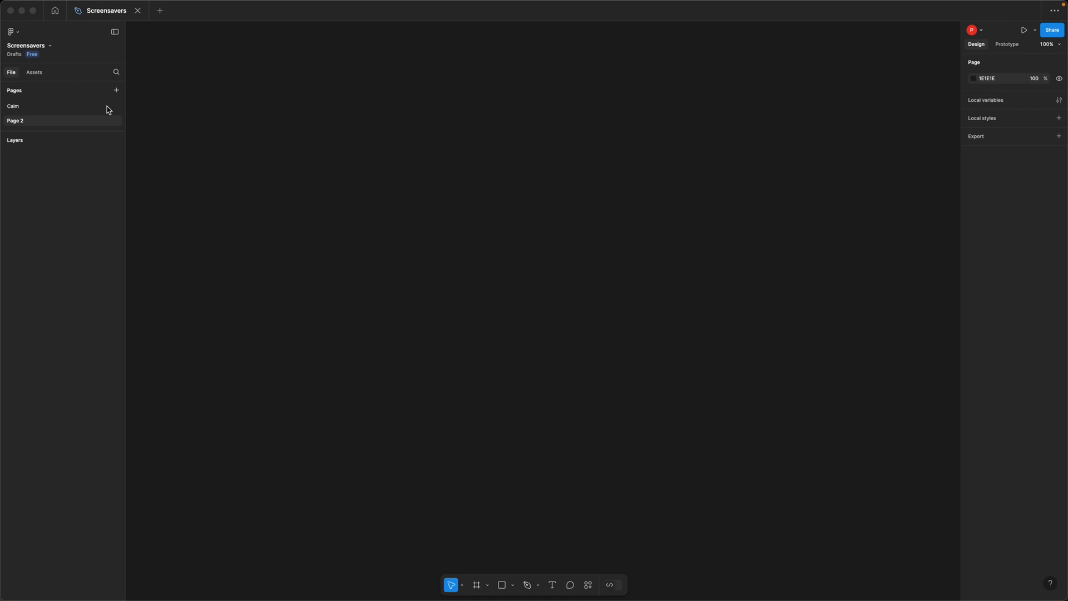
# Step: Rename Page 2 in Figma to 'Playful'
pyautogui.doubleClick(80, 124)
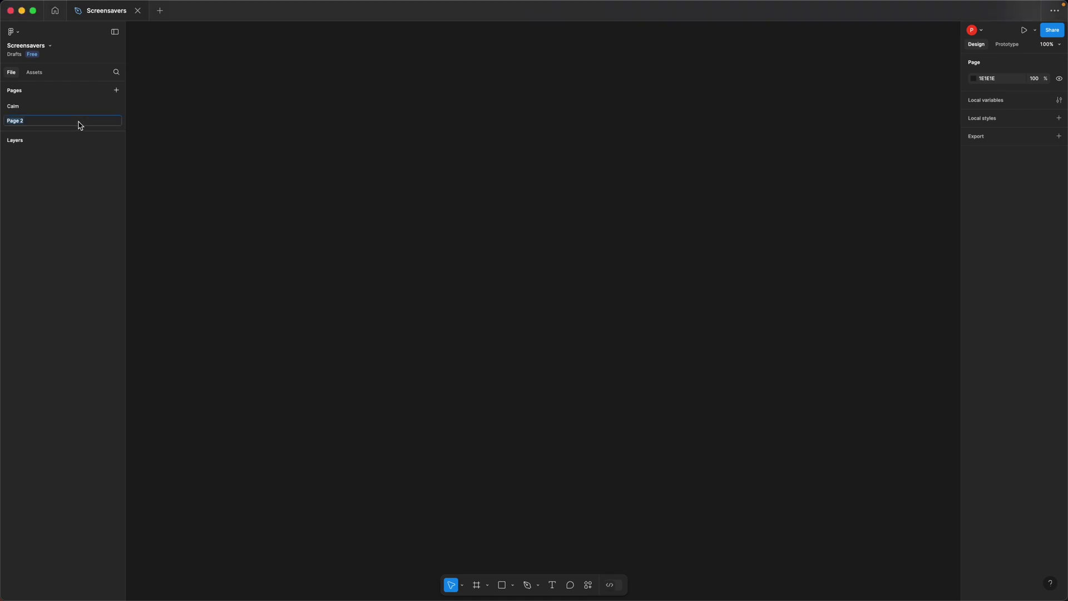
pyautogui.write('Playful')
pyautogui.press('Return')
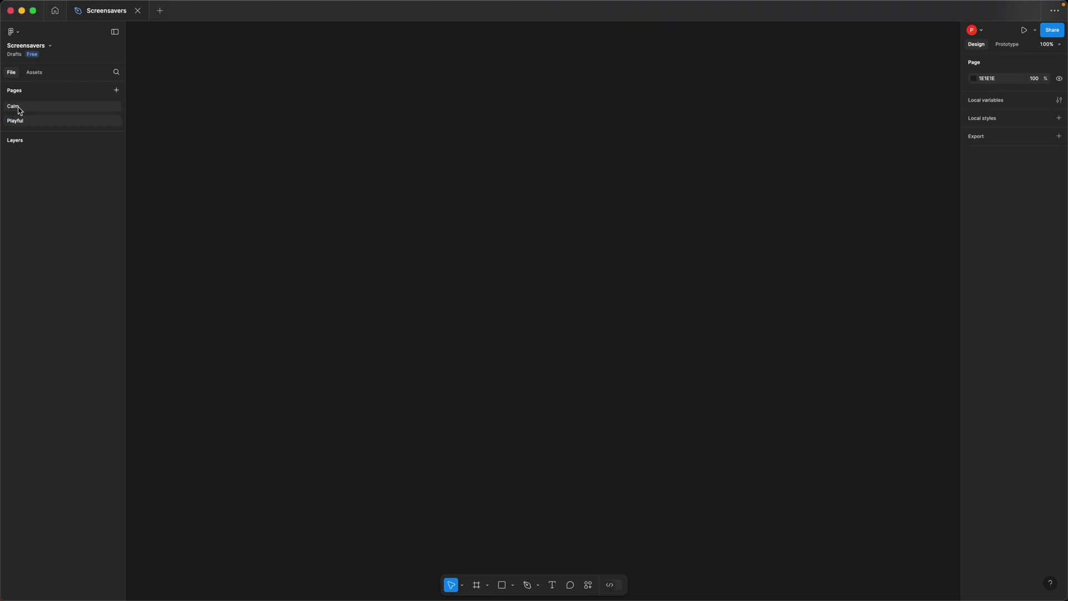
# Step: Copy the Calm frame from the Calm page and paste it onto the Playful page
pyautogui.click(19, 109)
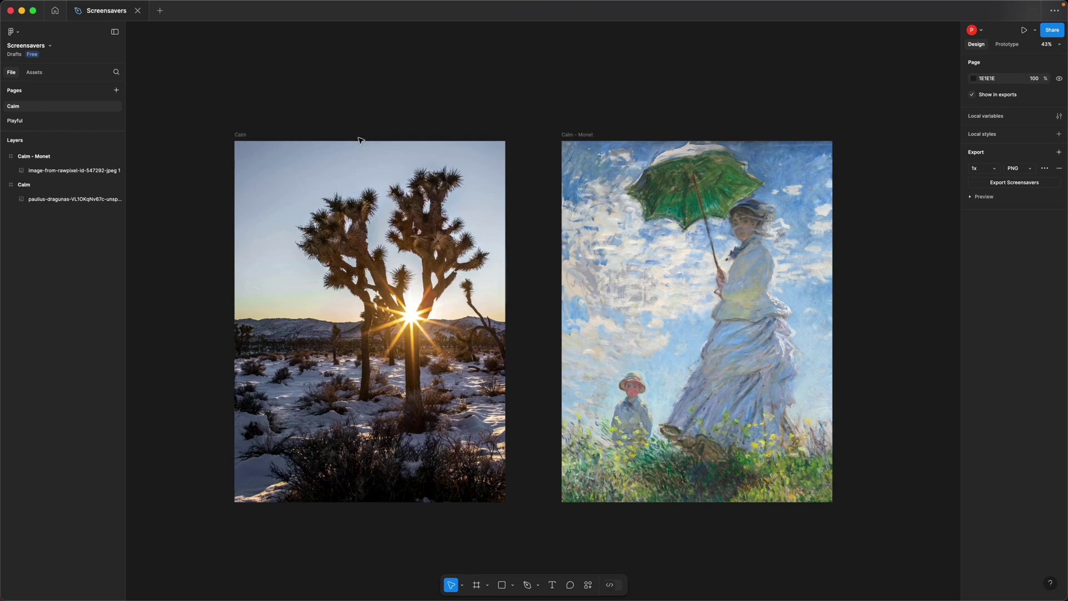
pyautogui.click(239, 135)
pyautogui.press('super+c')
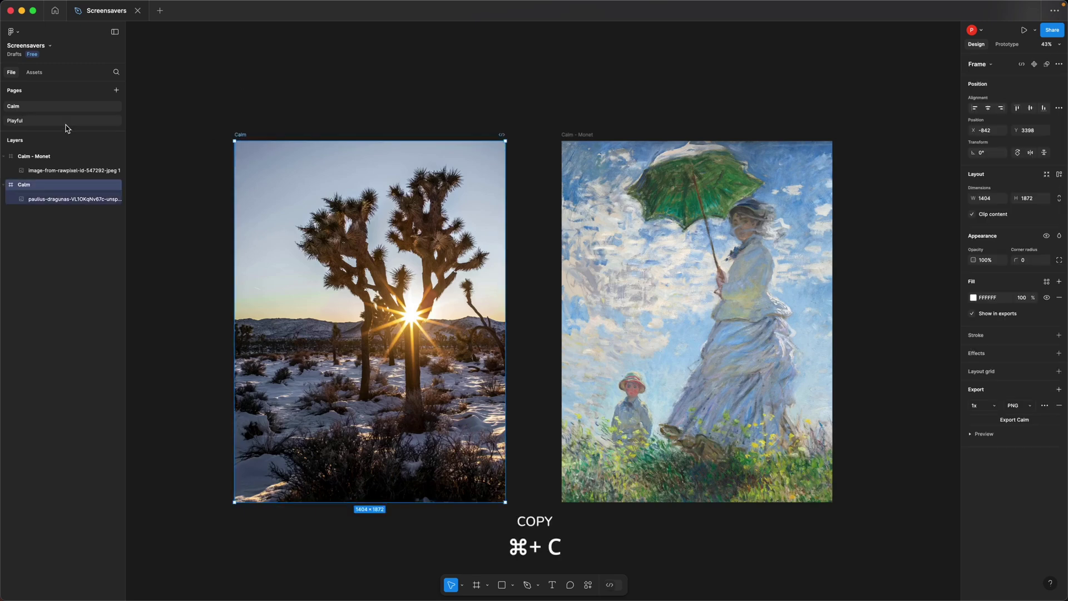
pyautogui.click(36, 120)
pyautogui.press('super+v')
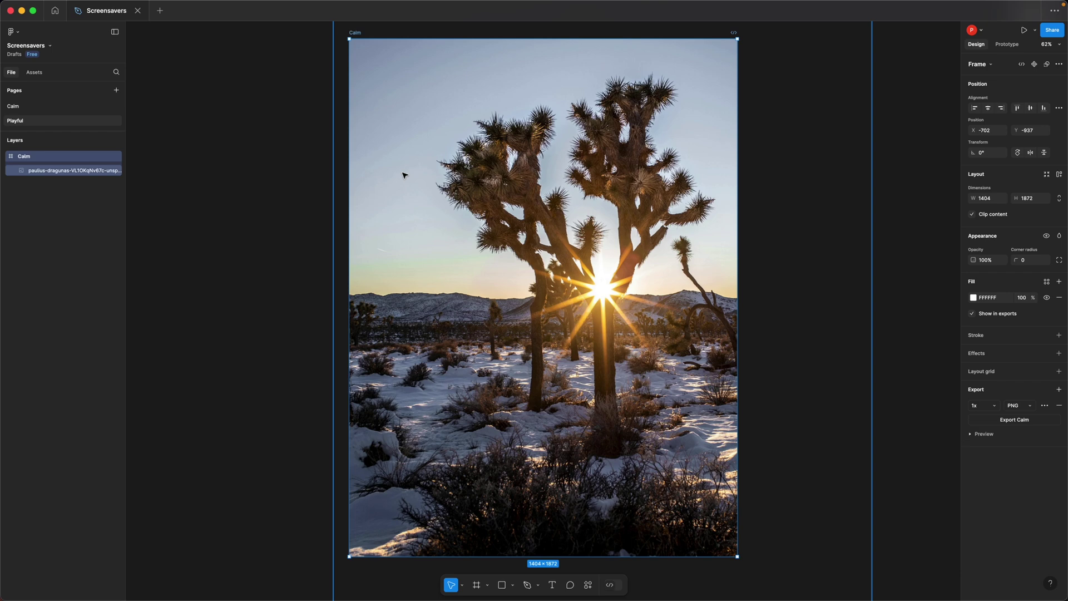
# Step: Delete the desert photo from the pasted frame and start renaming the frame
pyautogui.click(74, 172)
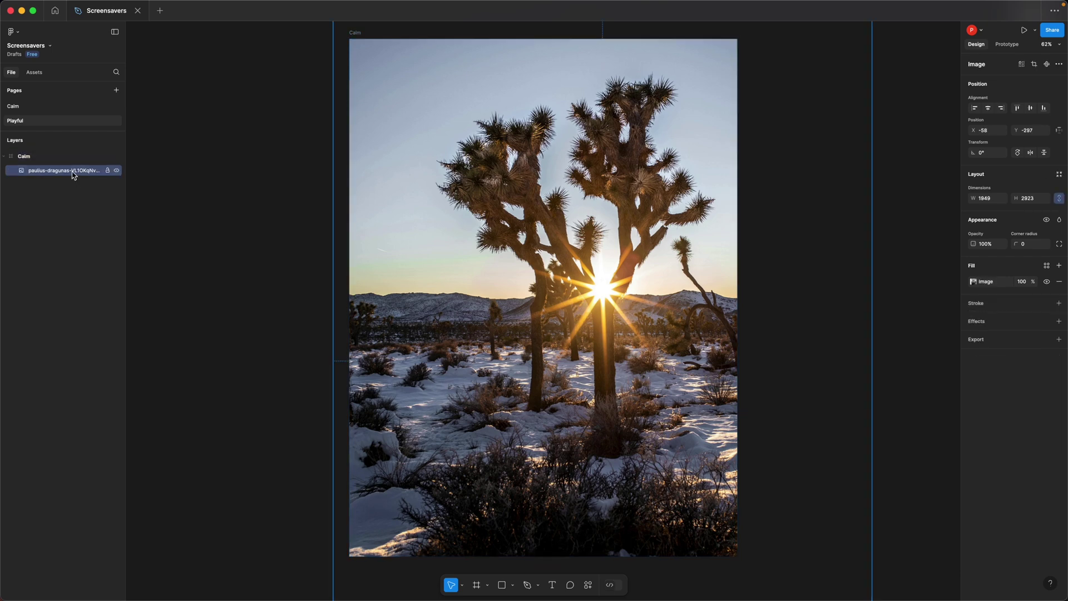
pyautogui.press('Delete')
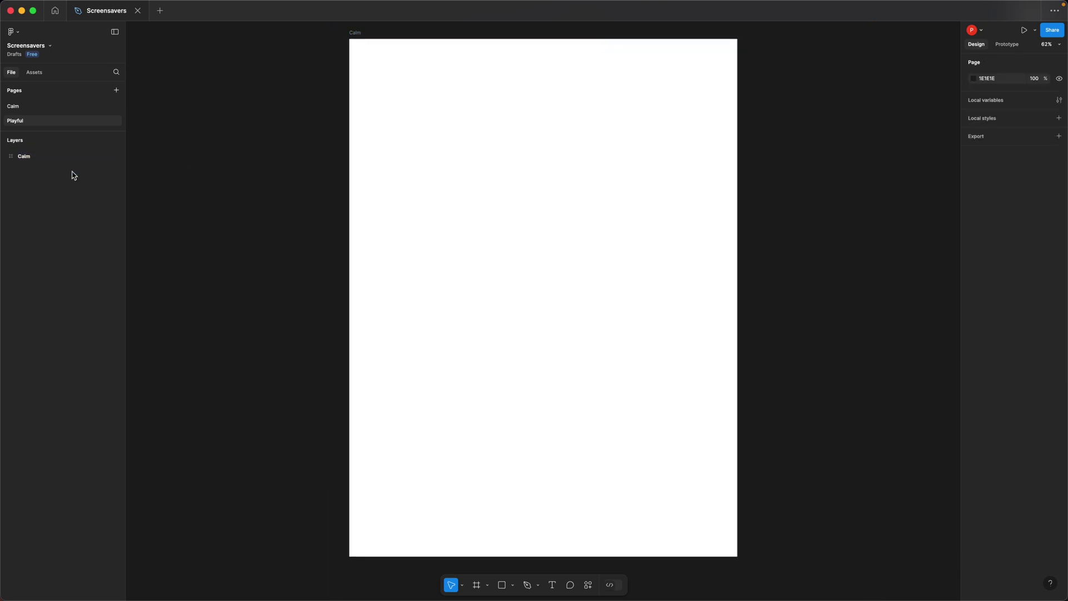
pyautogui.doubleClick(354, 32)
# Step: Fill the Playful frame with travel-4270800_1920.png, enlarged and shifted left, then select the frame
pyautogui.write('Playful')
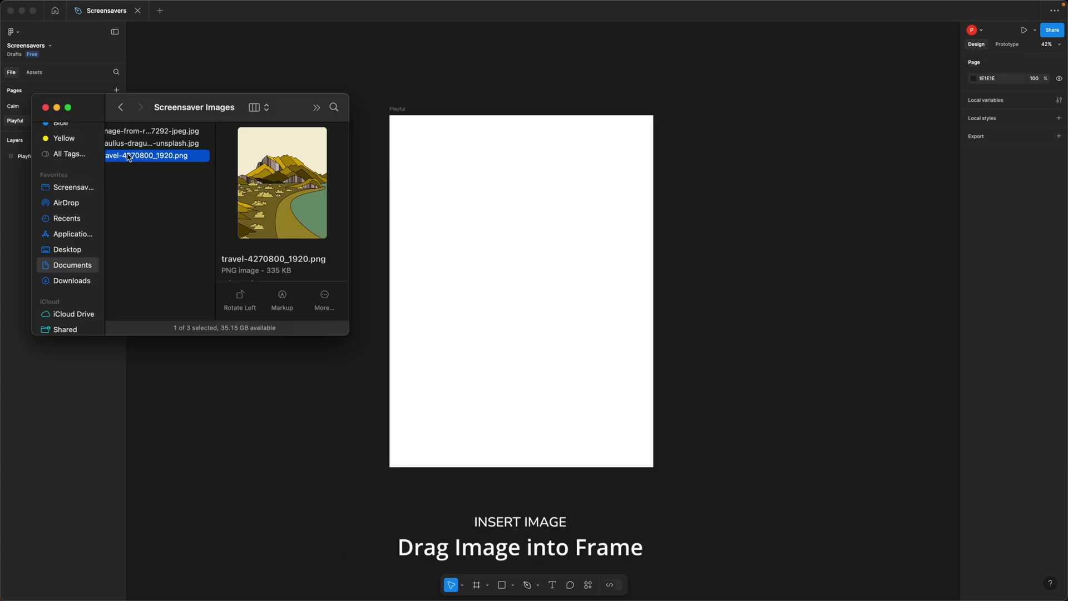
pyautogui.moveTo(155, 156); pyautogui.dragTo(522, 312)
pyautogui.click(511, 221)
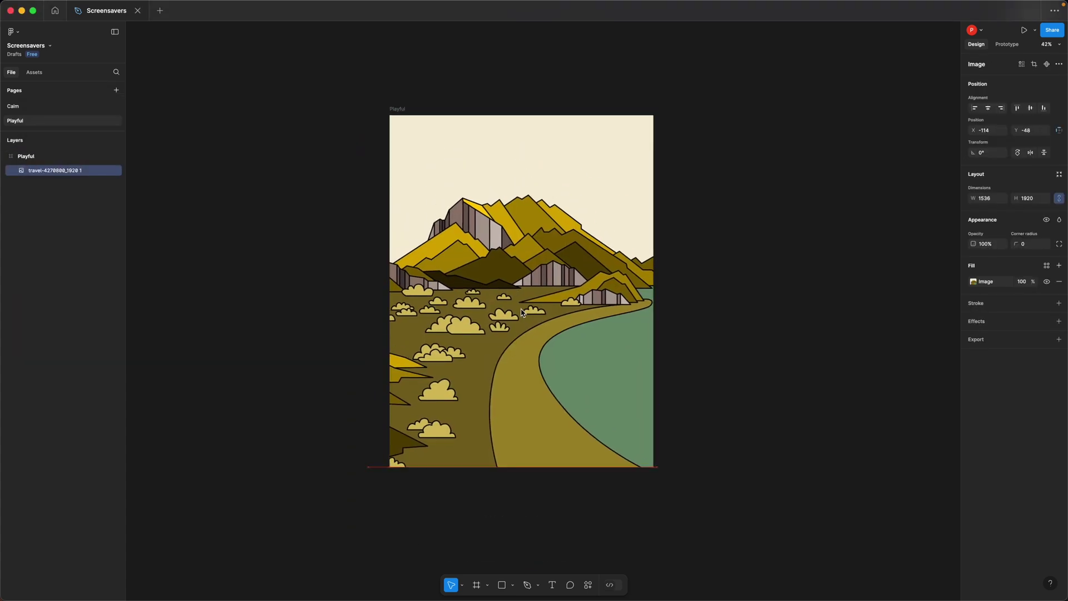
pyautogui.moveTo(657, 106); pyautogui.dragTo(682, 80)
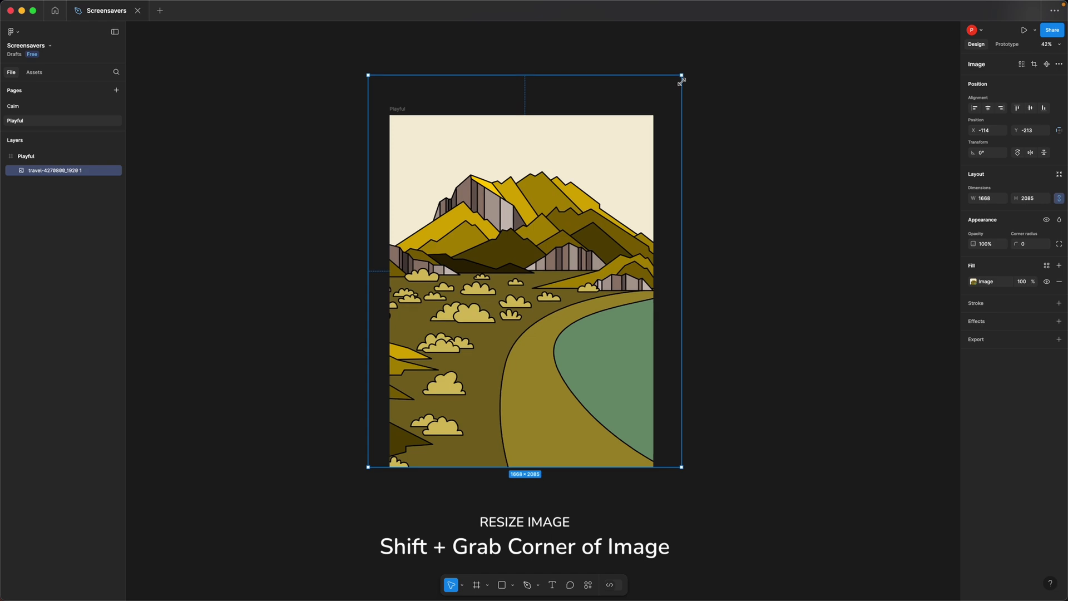
pyautogui.moveTo(593, 324); pyautogui.dragTo(579, 327)
pyautogui.click(820, 319)
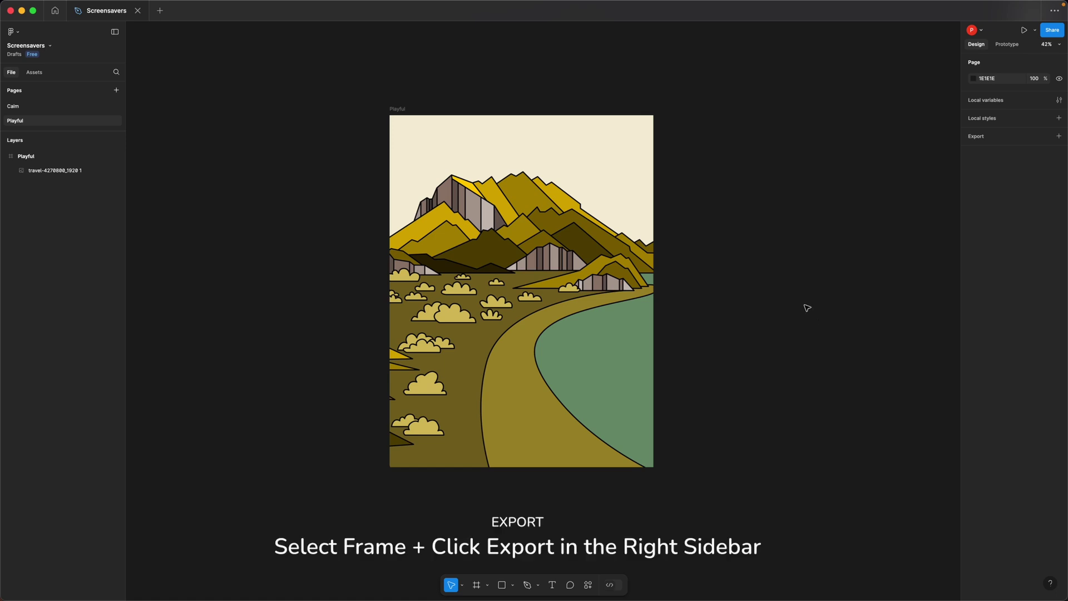
pyautogui.click(399, 109)
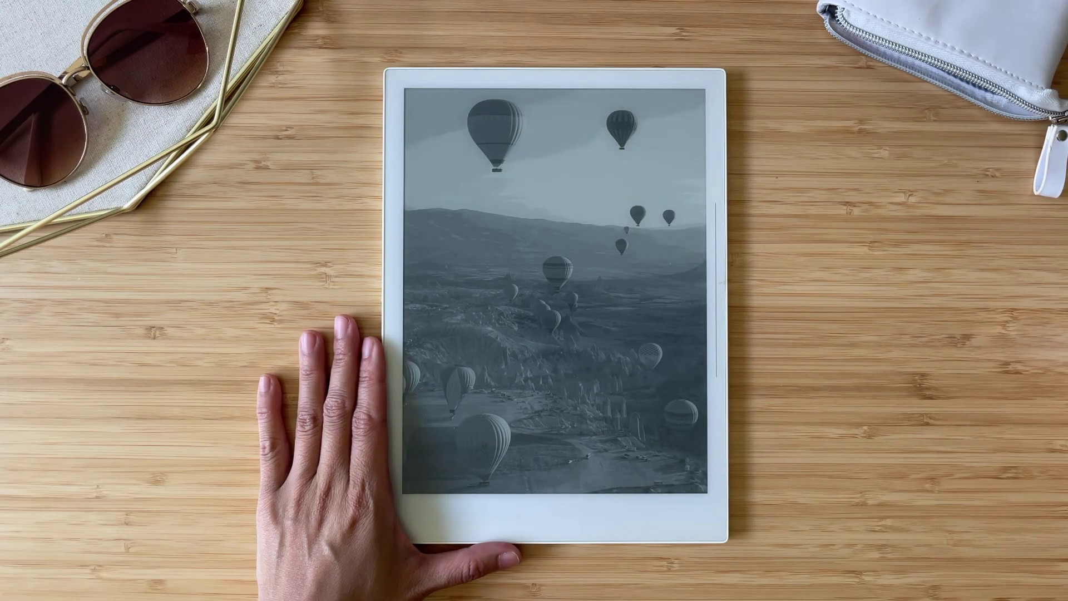
pyautogui.moveTo(278, 136); pyautogui.dragTo(526, 278)
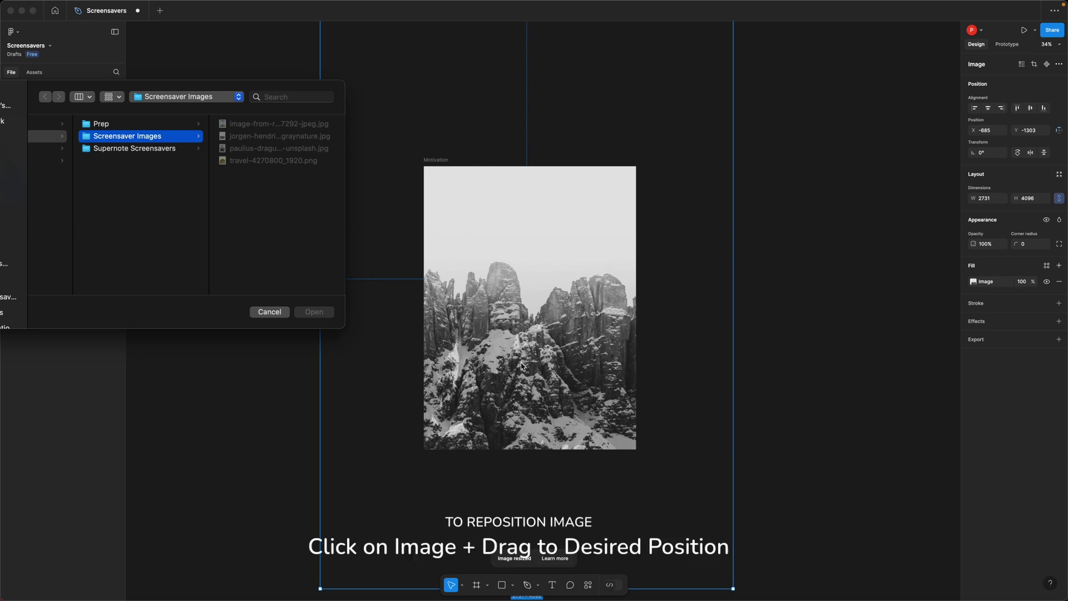
# Step: Shift the grayscale snowy mountain photo into place in the Motivation frame and add an empty text layer
pyautogui.press('Escape')
pyautogui.moveTo(522, 357); pyautogui.dragTo(533, 373)
pyautogui.click(542, 500)
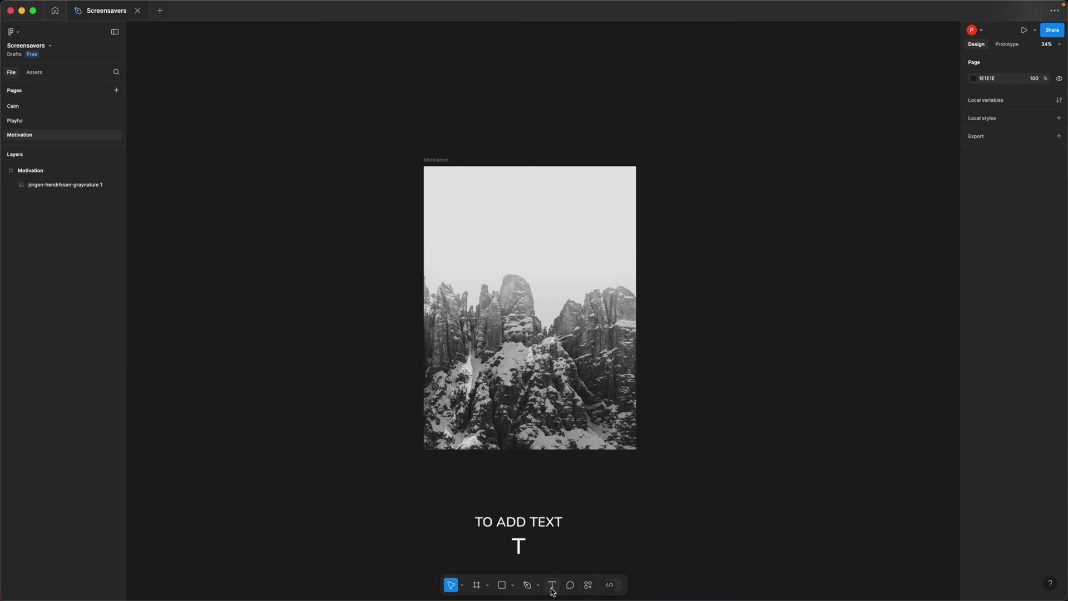
pyautogui.press('t')
pyautogui.click(715, 363)
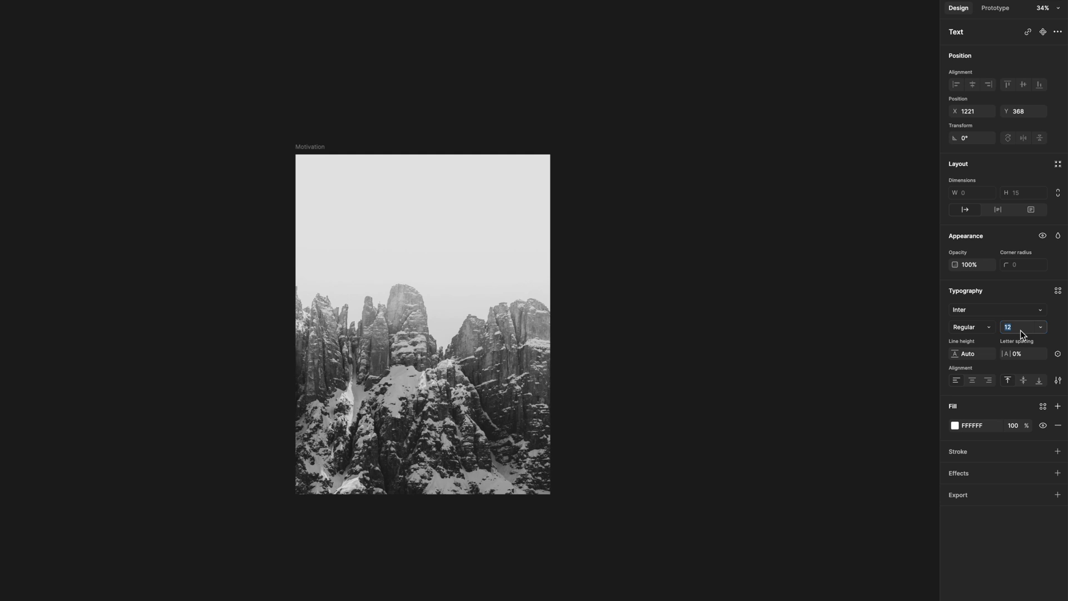
# Step: Type the climbing-the-mountain quote at size 48 and narrow it to wrap onto three lines
pyautogui.write('48')
pyautogui.press('Return')
pyautogui.write("It's not about how fast")
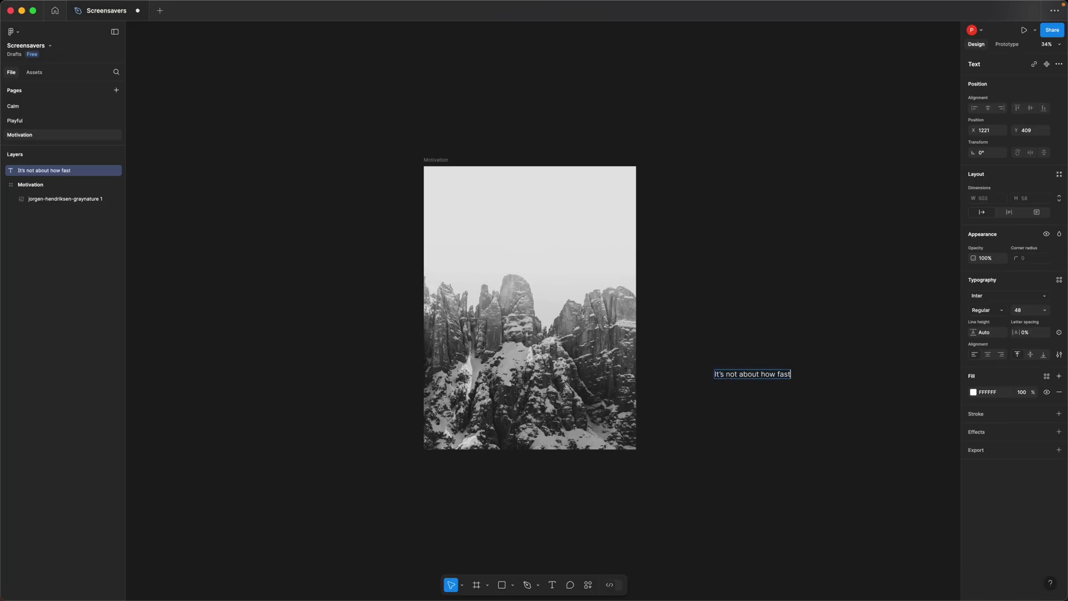
pyautogui.write(" you climb the mountain, it's about how strong you")
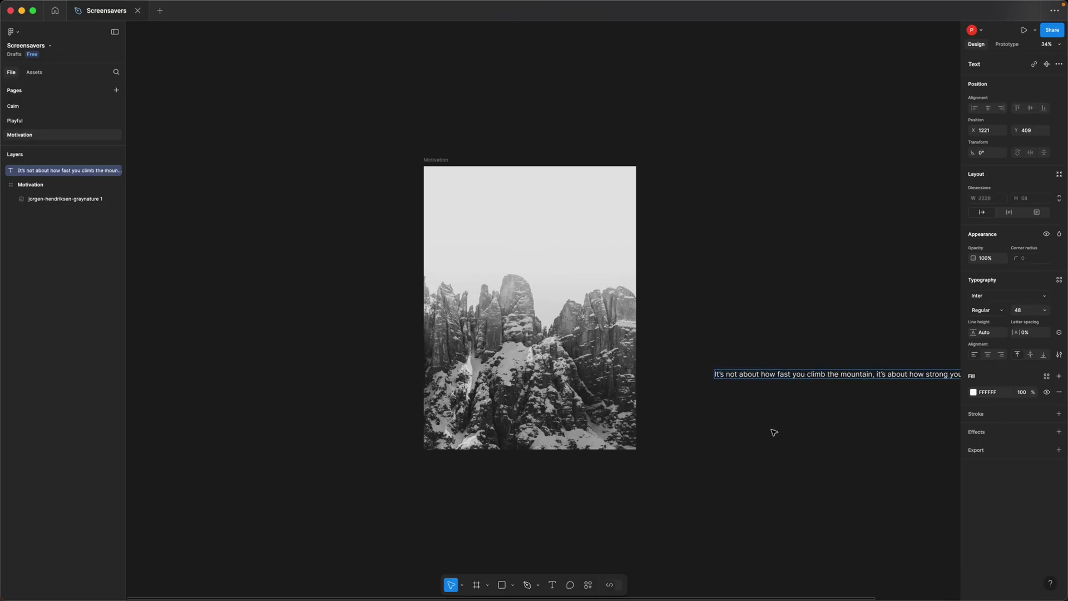
pyautogui.press('Escape')
pyautogui.moveTo(883, 376); pyautogui.dragTo(754, 372)
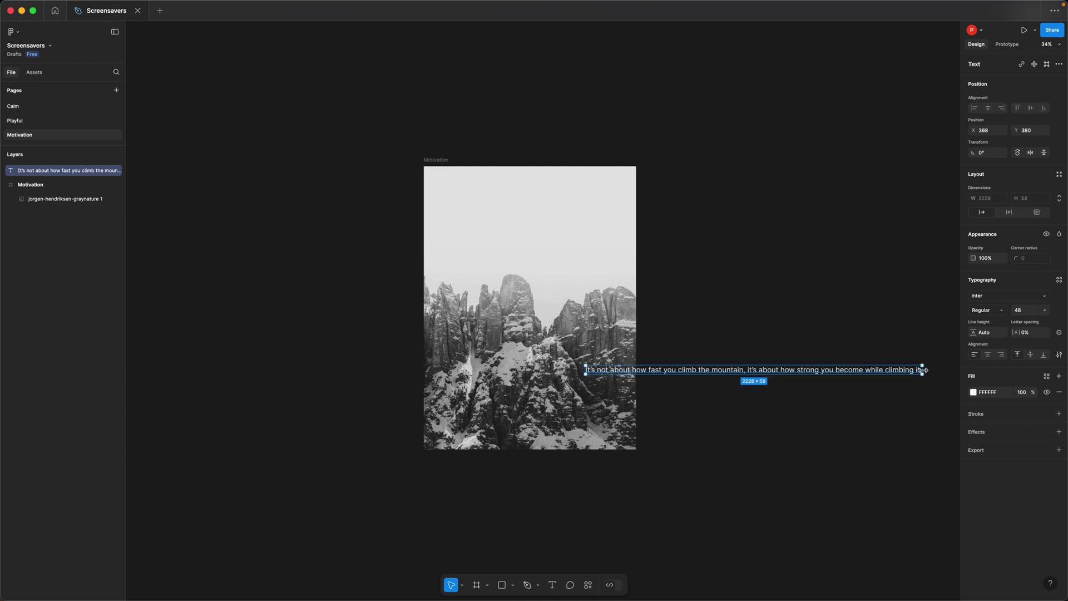
pyautogui.moveTo(924, 370); pyautogui.dragTo(716, 380)
# Step: Centre-align the quote, place it near the Motivation frame's top, and colour it grey 414141
pyautogui.click(973, 365)
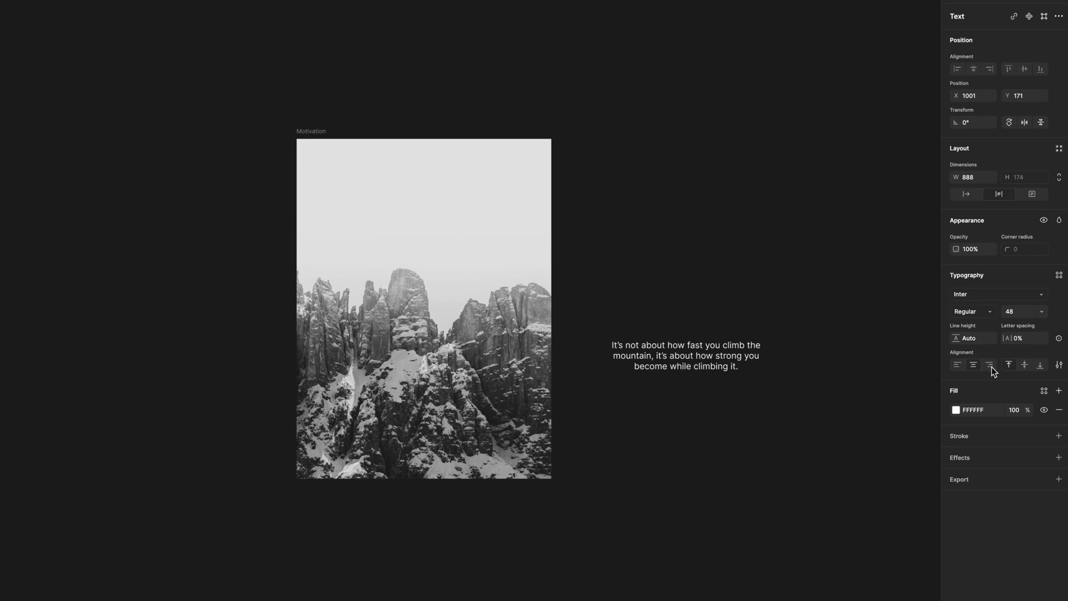
pyautogui.click(991, 366)
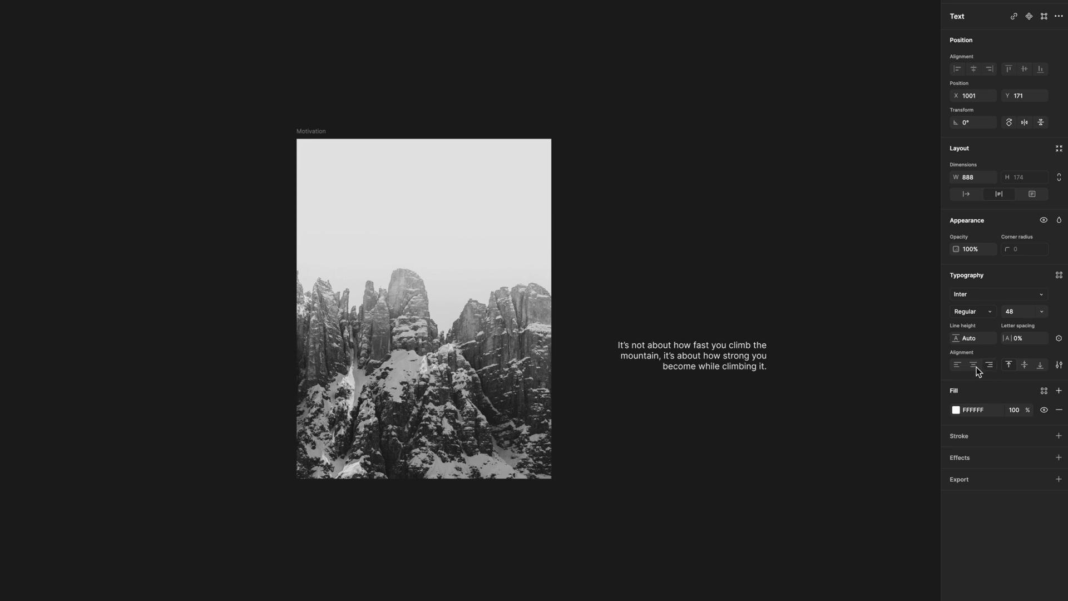
pyautogui.click(975, 366)
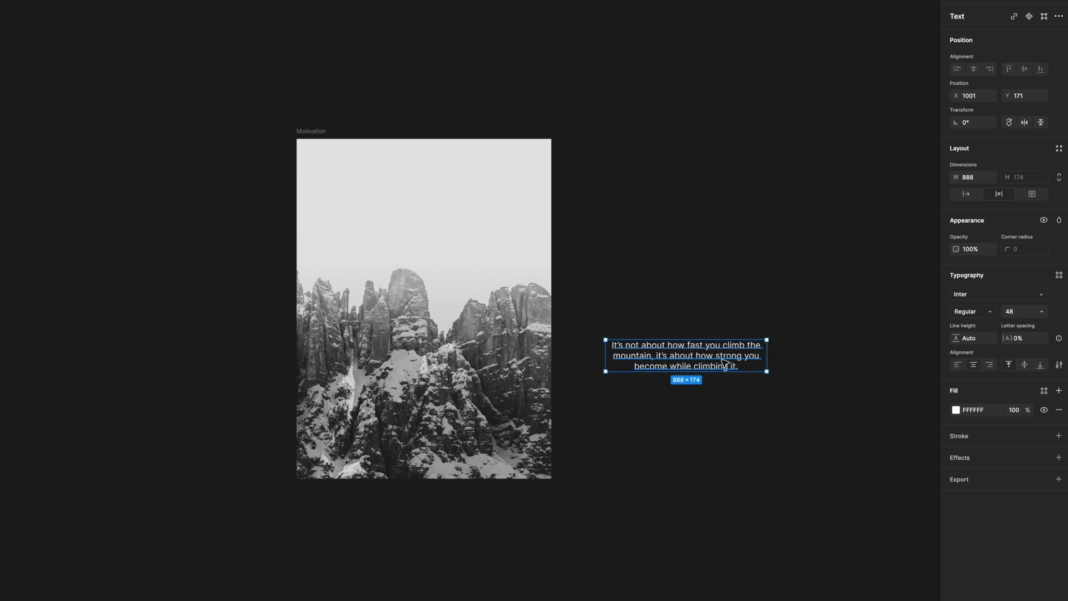
pyautogui.moveTo(725, 362); pyautogui.dragTo(457, 213)
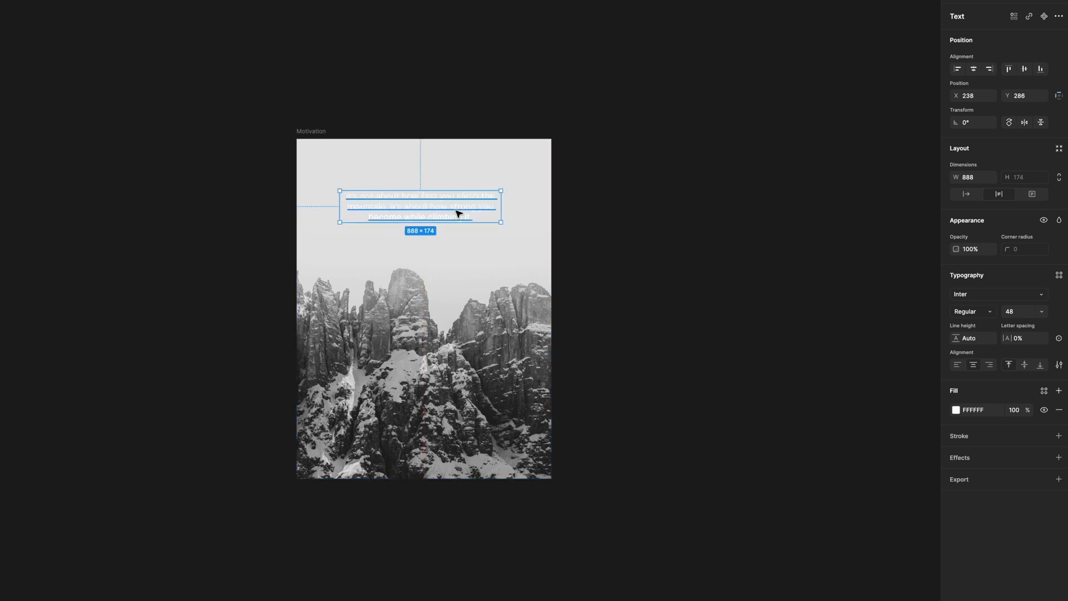
pyautogui.click(956, 410)
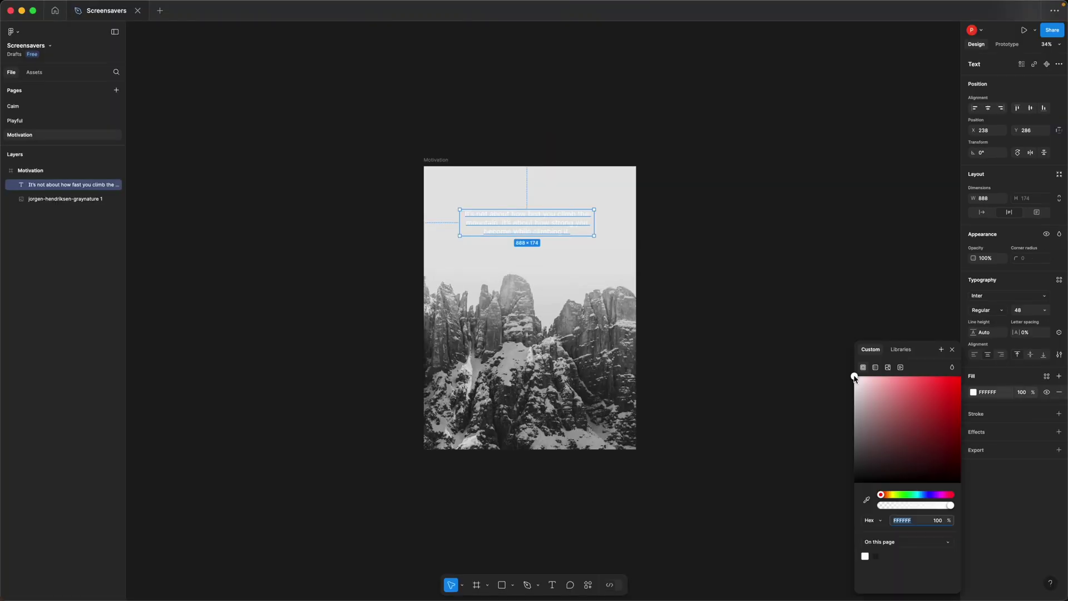
pyautogui.moveTo(854, 378); pyautogui.dragTo(854, 455)
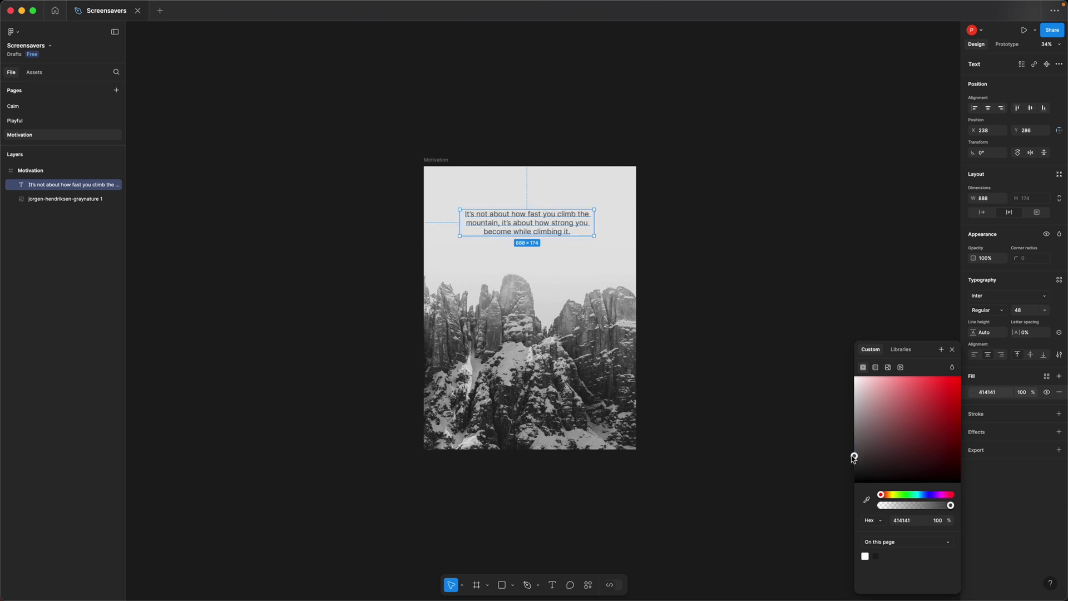
# Step: Change the quote's font to Nunito
pyautogui.click(953, 350)
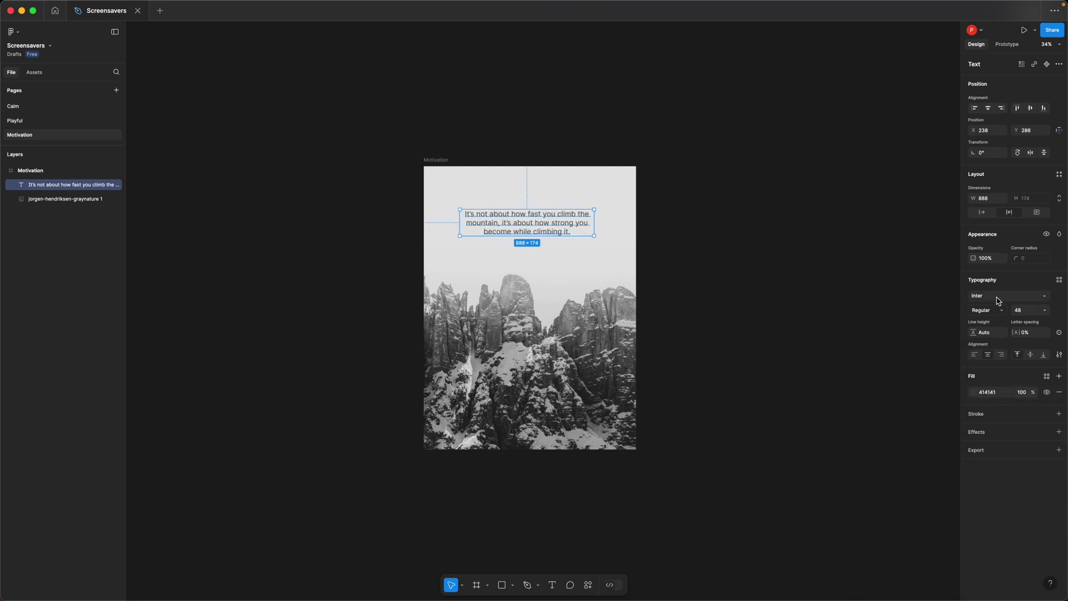
pyautogui.click(996, 295)
pyautogui.write('nunito')
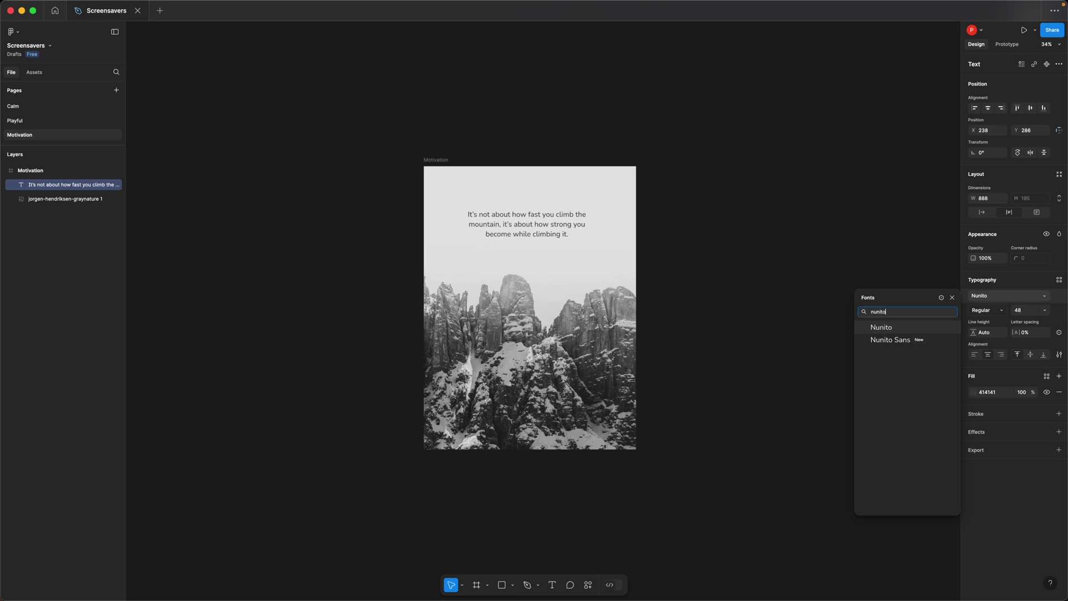
pyautogui.press('Return')
# Step: Wrap the quote in opening and closing quotation marks and nudge it slightly higher
pyautogui.click(467, 205)
pyautogui.write('"')
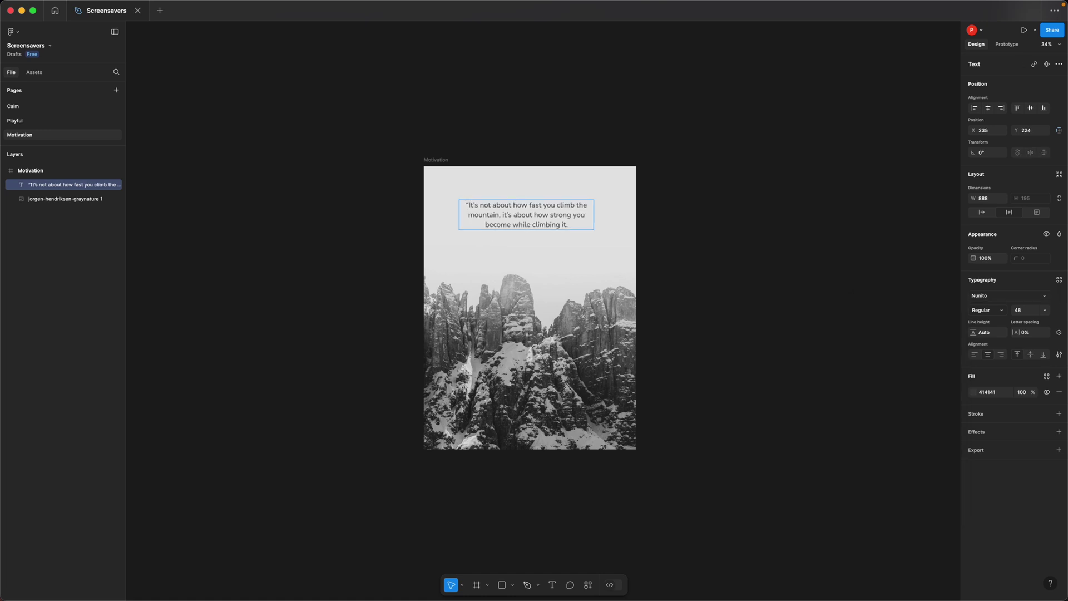
pyautogui.click(572, 225)
pyautogui.write('"')
pyautogui.press('Escape')
pyautogui.moveTo(553, 220); pyautogui.dragTo(555, 212)
pyautogui.click(717, 234)
# Step: Add an 'Unknown' attribution at size 32 just beneath the quote
pyautogui.press('t')
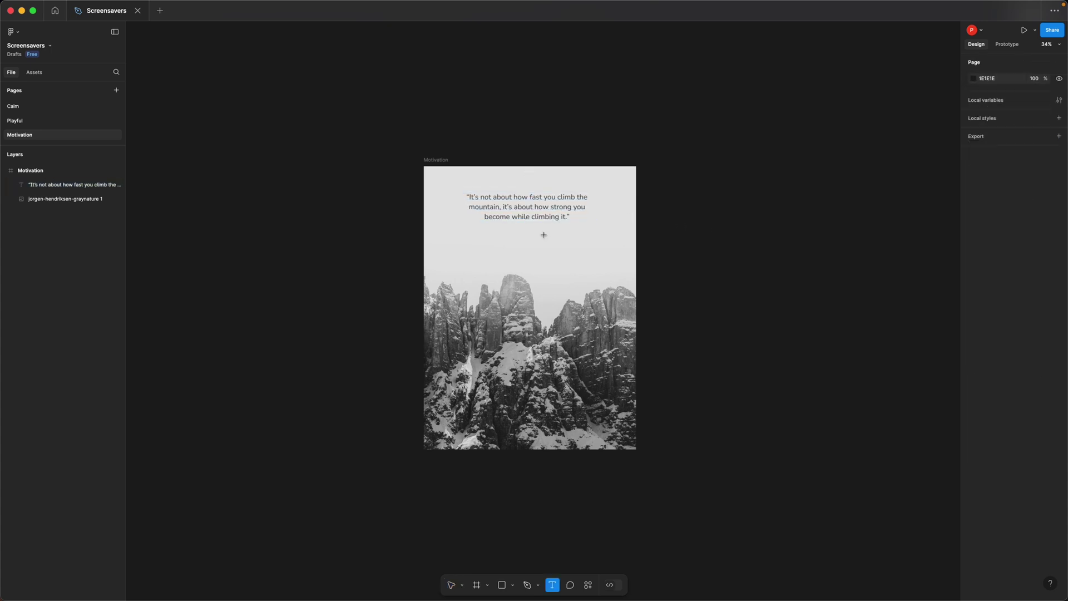
pyautogui.click(544, 235)
pyautogui.write('Unknown')
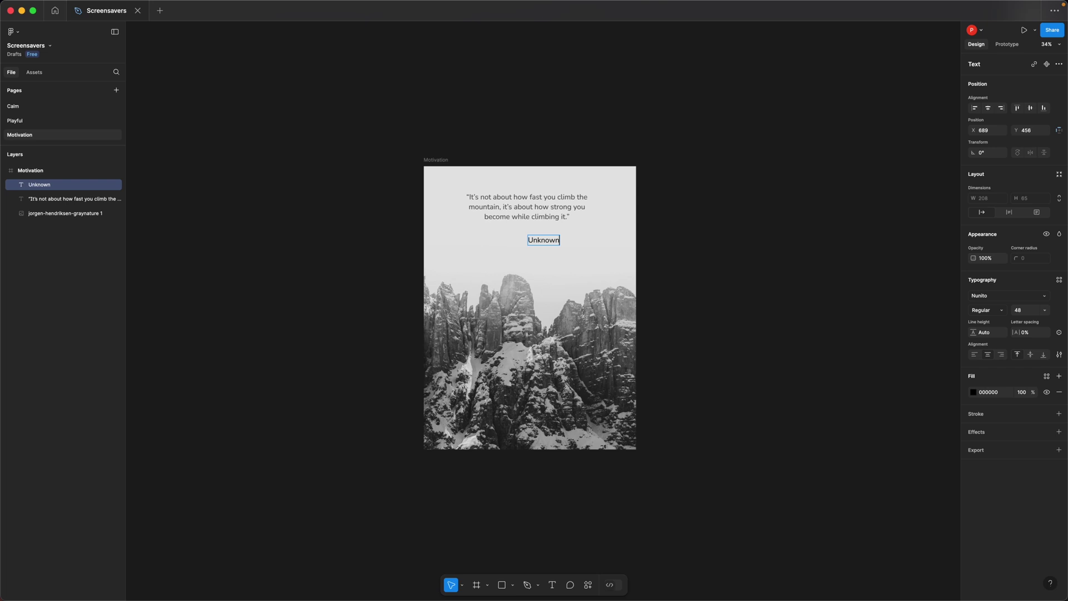
pyautogui.press('super+a')
pyautogui.click(1023, 310)
pyautogui.write('32')
pyautogui.press('Return')
pyautogui.moveTo(541, 240); pyautogui.dragTo(527, 230)
# Step: Centre 'Unknown' horizontally with the quote and move both down together
pyautogui.keyDown('shift'); pyautogui.click(528, 217); pyautogui.keyUp('shift')
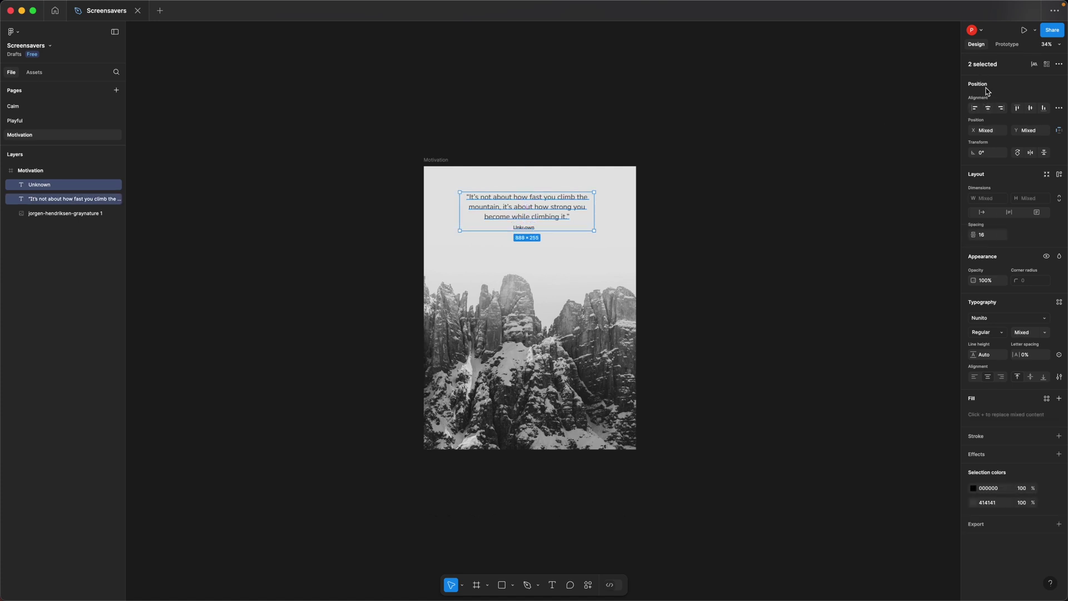
pyautogui.click(989, 109)
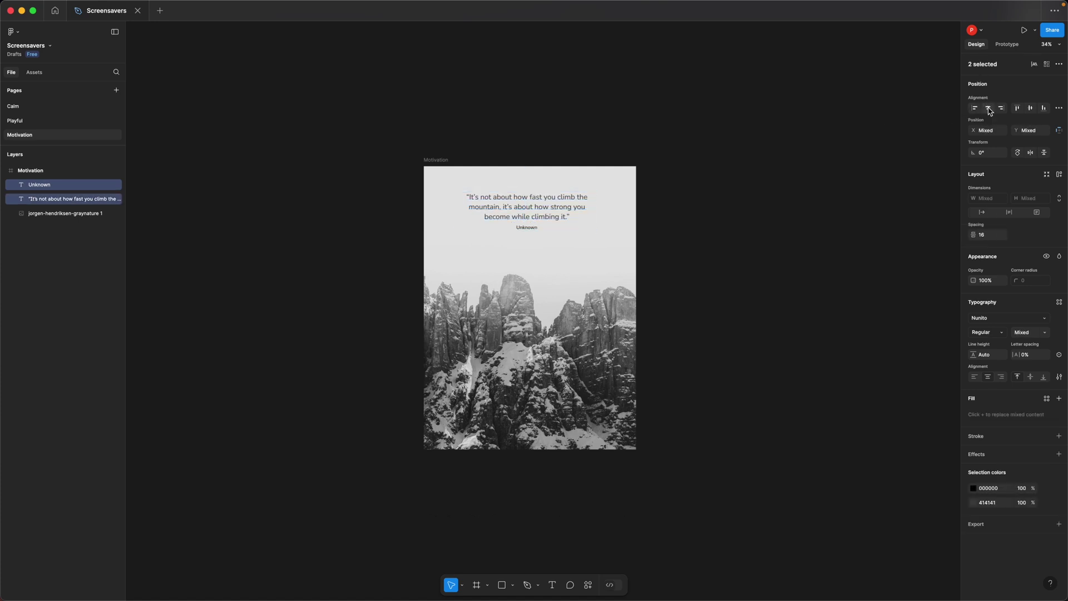
pyautogui.moveTo(546, 214); pyautogui.dragTo(546, 227)
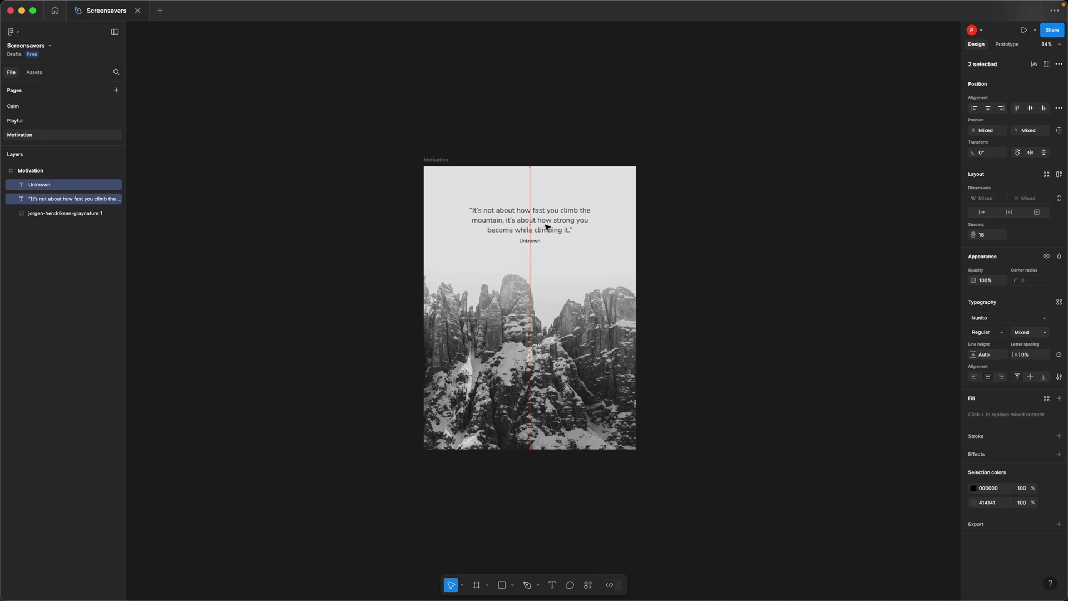
# Step: Nudge the mountain photo slightly left inside the Motivation frame, then select the frame for export
pyautogui.moveTo(547, 226); pyautogui.dragTo(547, 227)
pyautogui.click(551, 349)
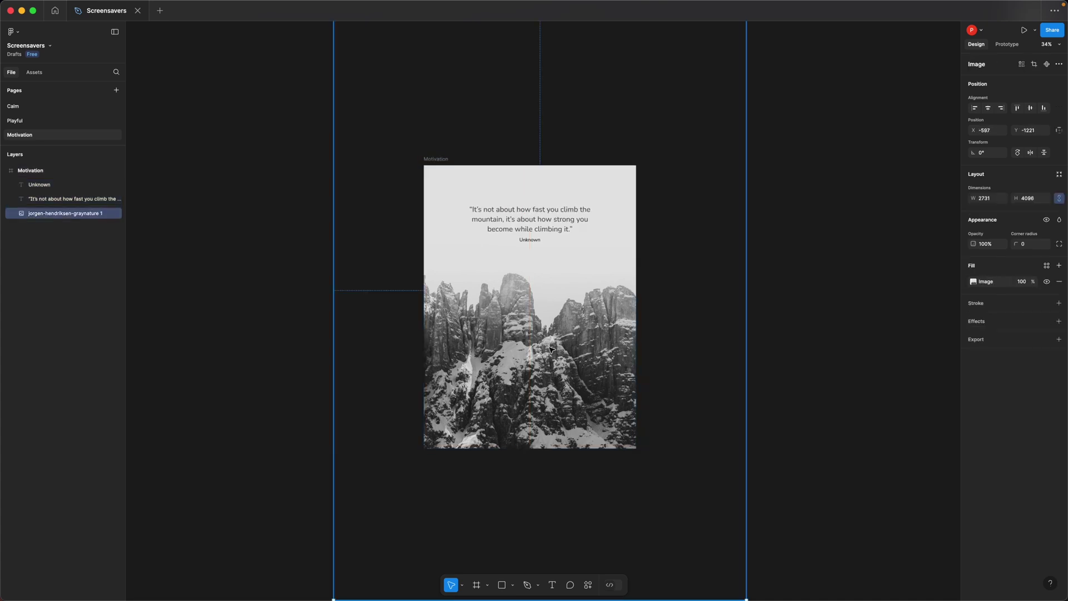
pyautogui.moveTo(551, 349); pyautogui.dragTo(537, 348)
pyautogui.click(811, 329)
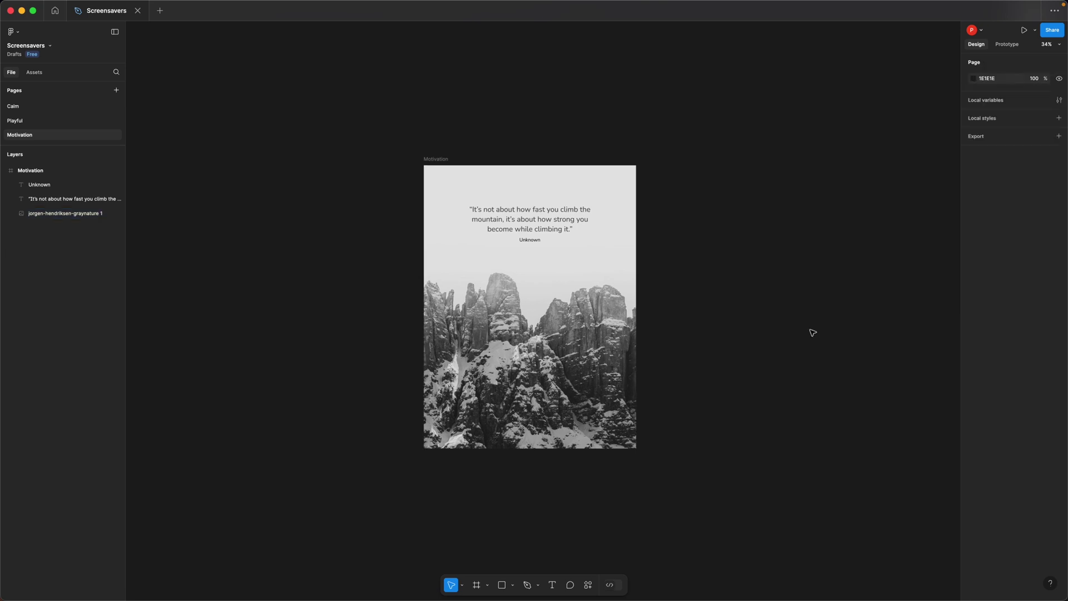
pyautogui.click(447, 160)
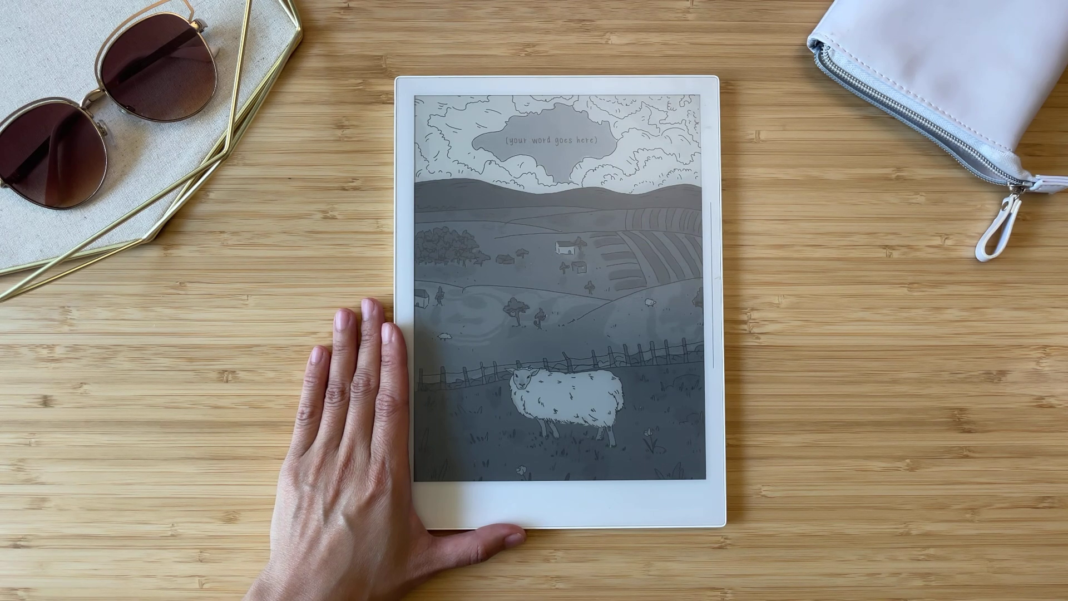
# Step: Place and enlarge the sheep illustration in the Intention frame, with 'adventure' centred in its cloud
pyautogui.moveTo(138, 162); pyautogui.dragTo(567, 274)
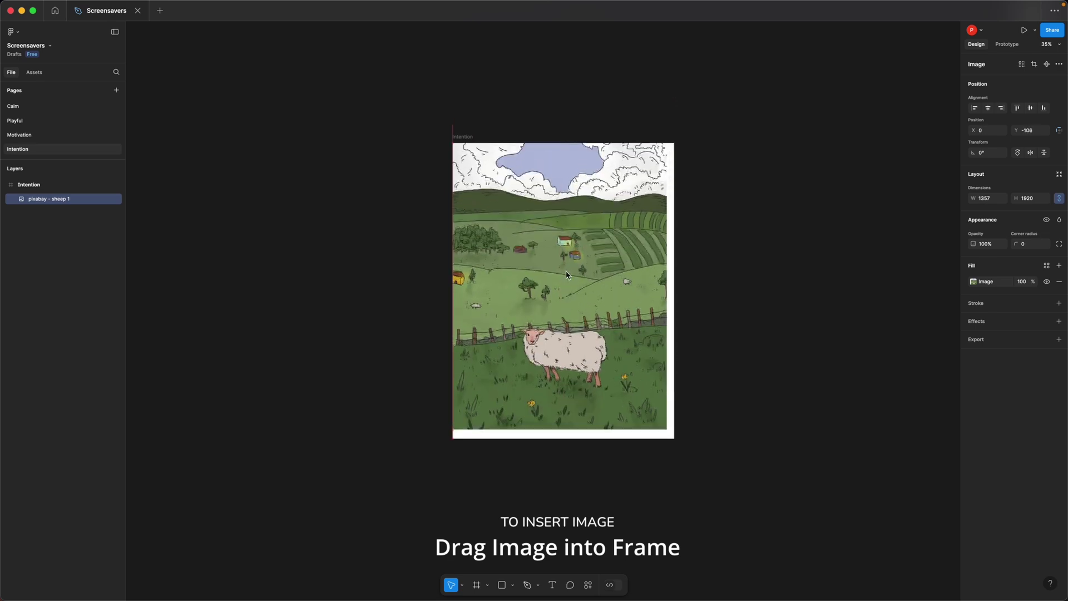
pyautogui.moveTo(674, 438); pyautogui.dragTo(698, 487)
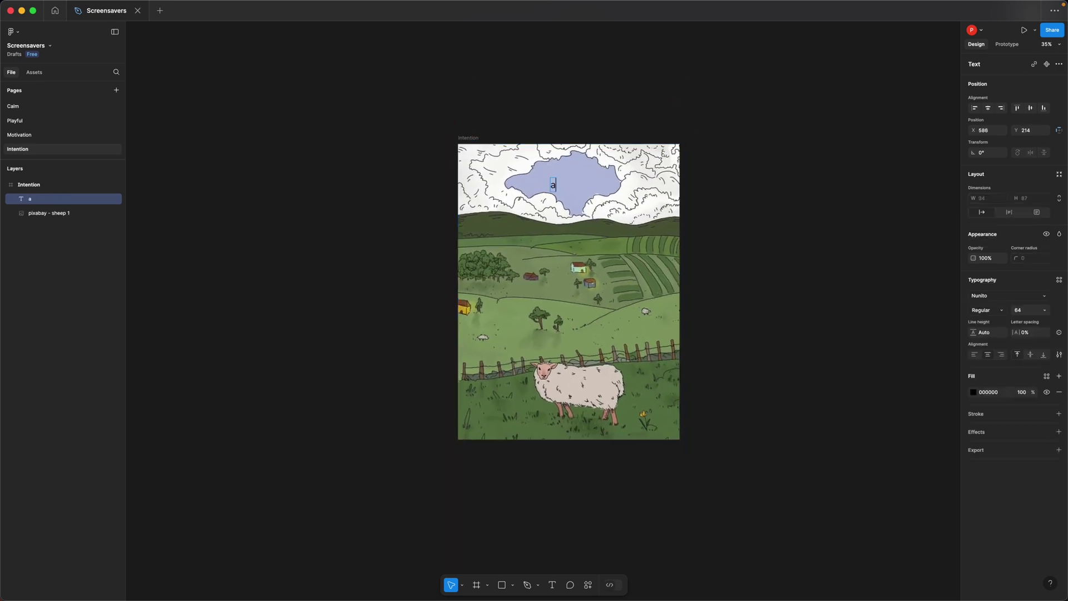
pyautogui.write('dventure')
pyautogui.press('Escape')
pyautogui.moveTo(578, 190); pyautogui.dragTo(576, 183)
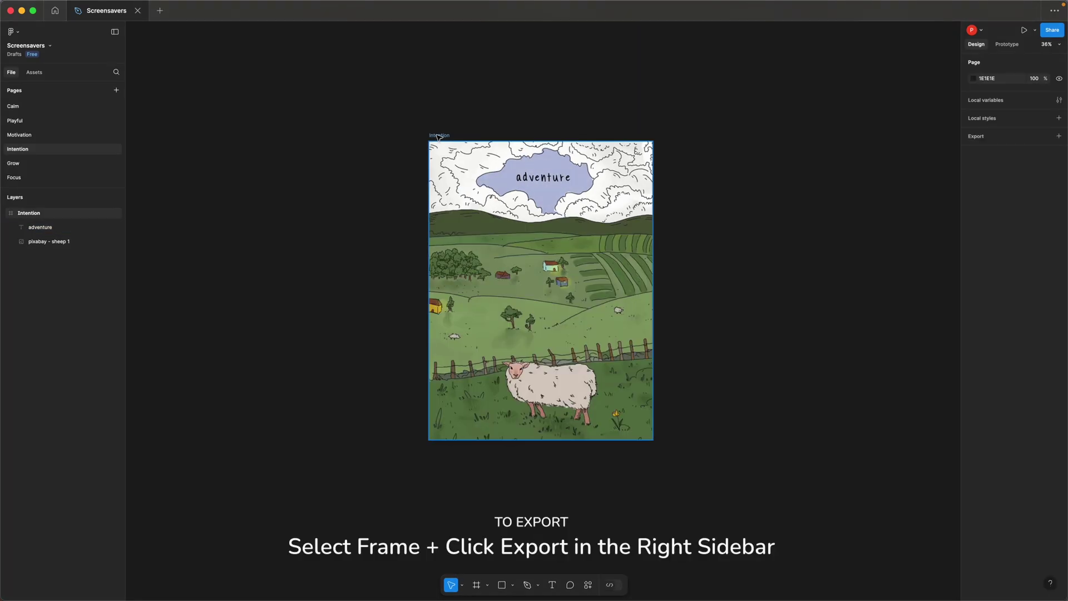
pyautogui.click(55, 213)
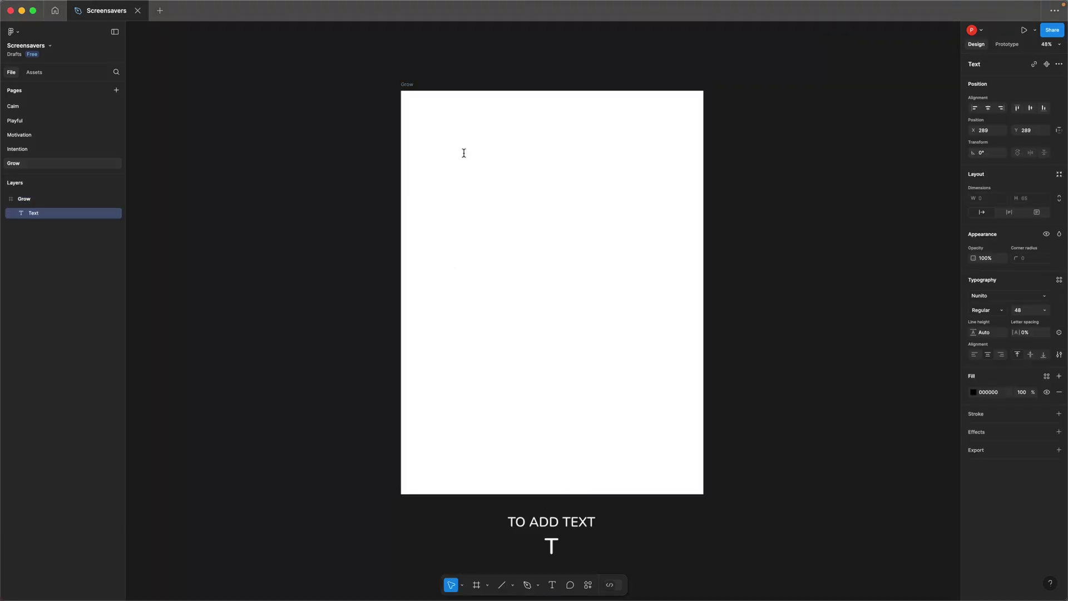
# Step: Type 'I am' and draw a horizontal line to its right on the Grow frame
pyautogui.write('I am')
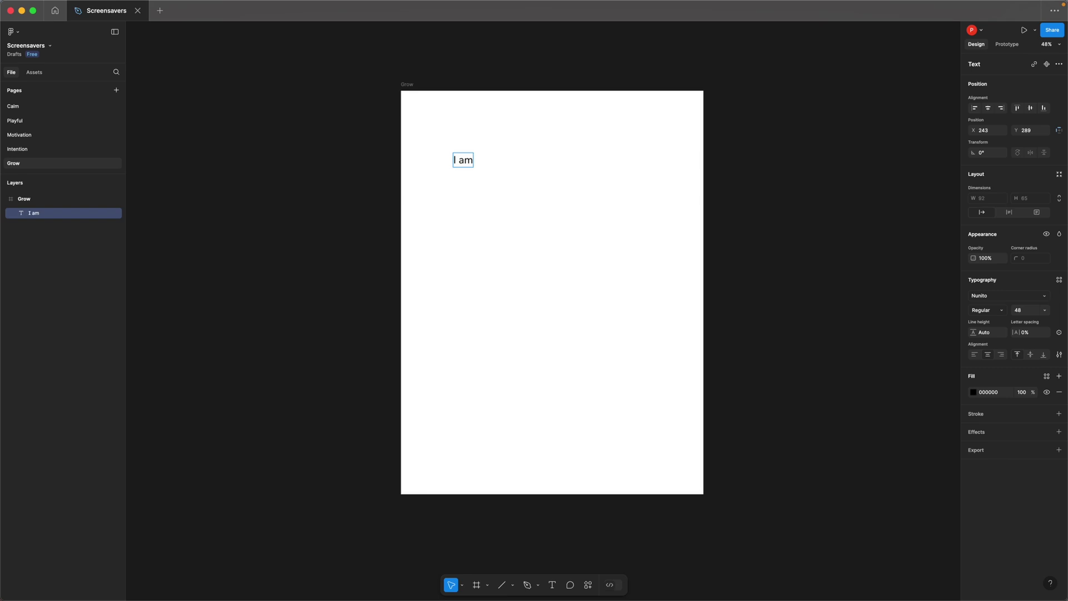
pyautogui.press('Escape')
pyautogui.press('Escape')
pyautogui.click(512, 586)
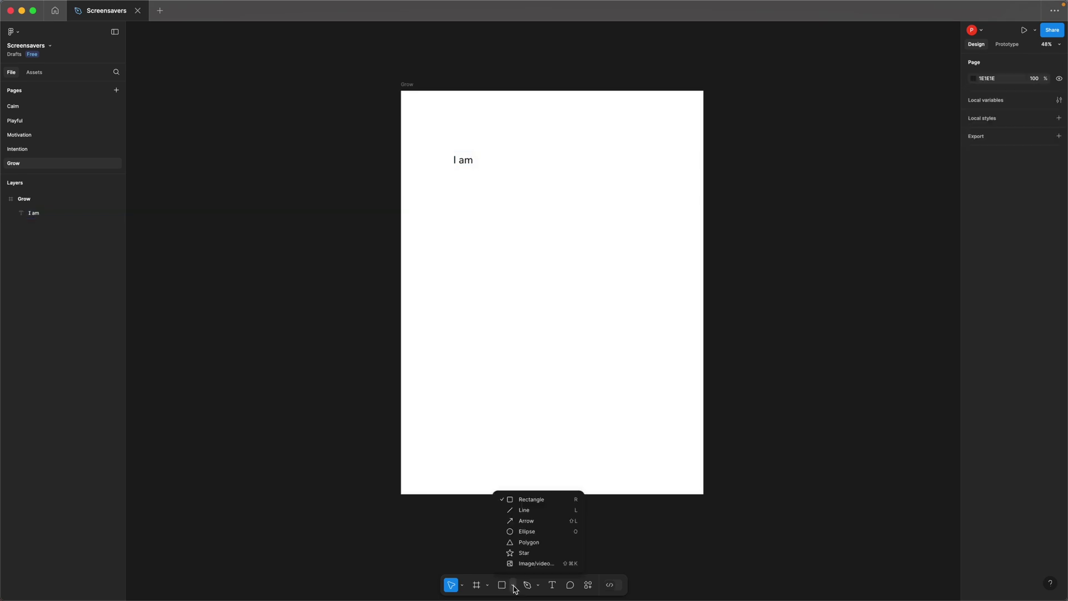
pyautogui.click(521, 510)
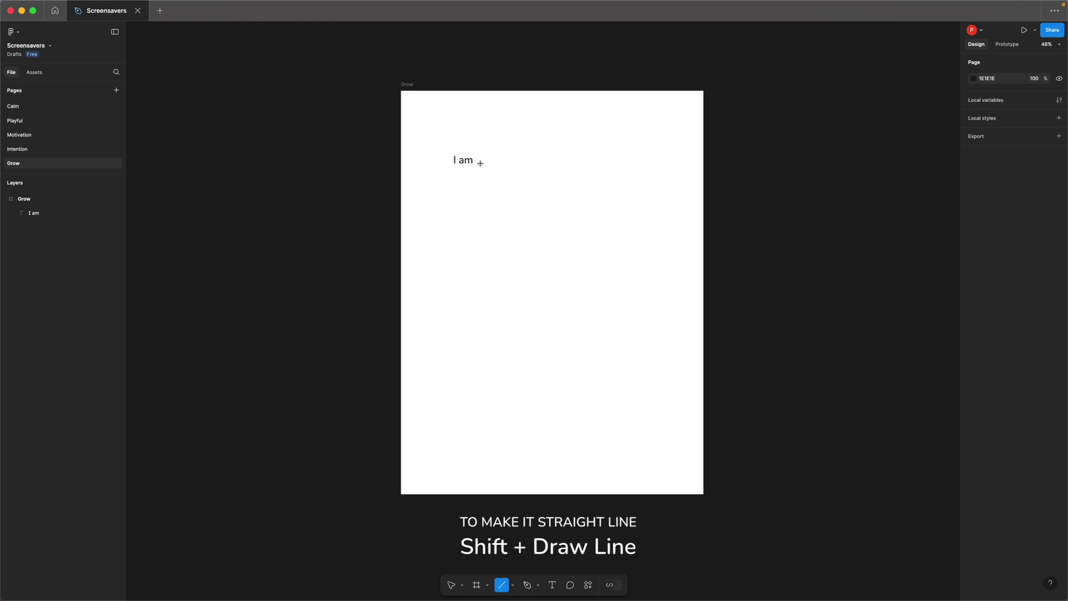
pyautogui.moveTo(480, 163); pyautogui.dragTo(681, 164)
# Step: Nudge Line 1 slightly to the left of its position
pyautogui.click(544, 235)
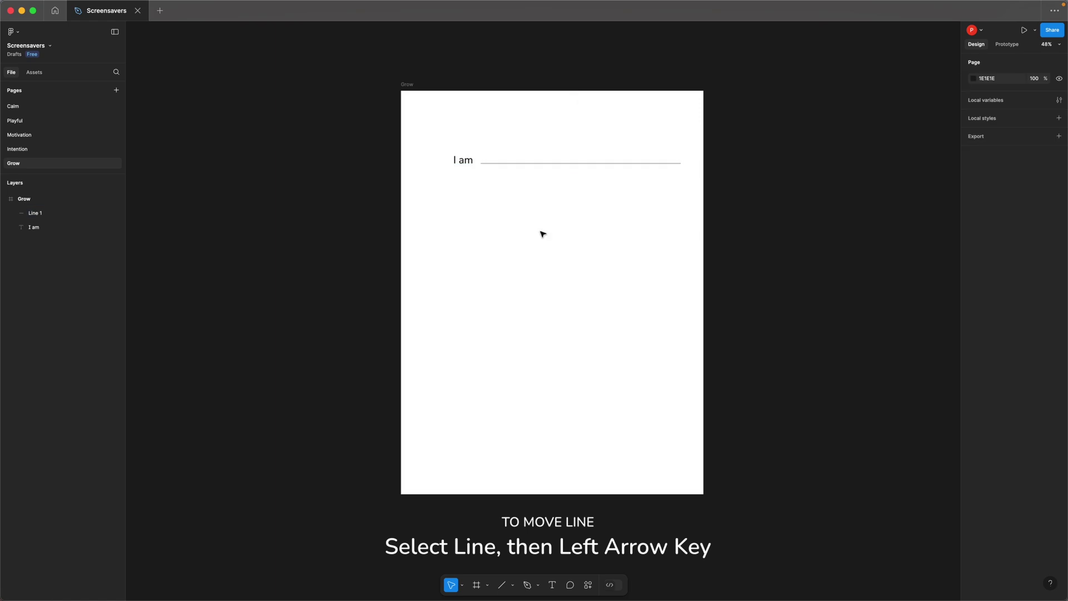
pyautogui.click(502, 164)
pyautogui.press('Left')
pyautogui.press('Left')
pyautogui.press('Left')
pyautogui.press('Left')
pyautogui.press('Left')
pyautogui.press('Left')
pyautogui.press('Left')
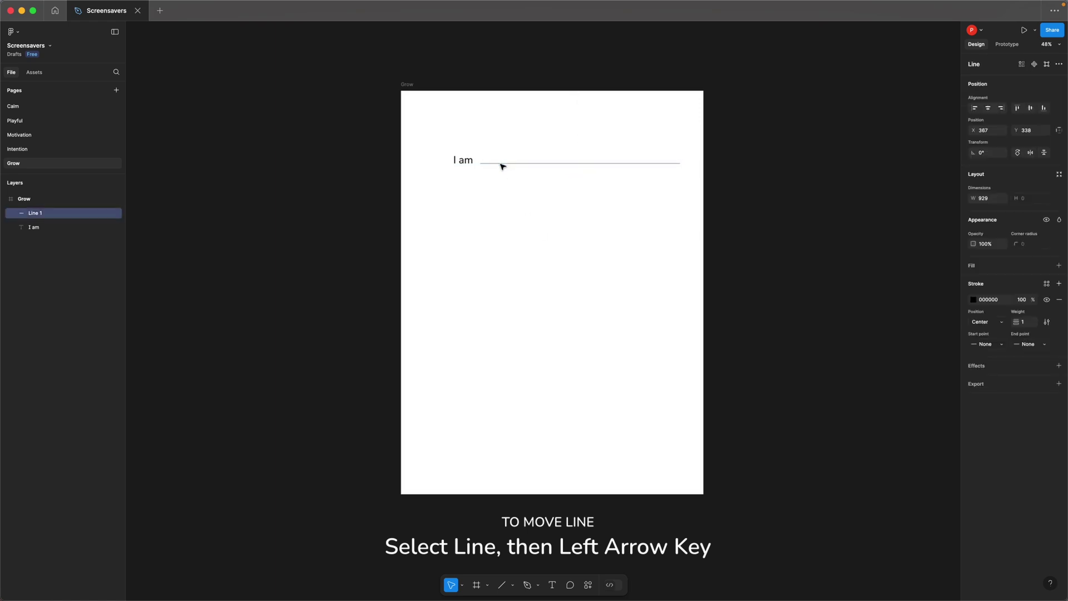
pyautogui.click(500, 211)
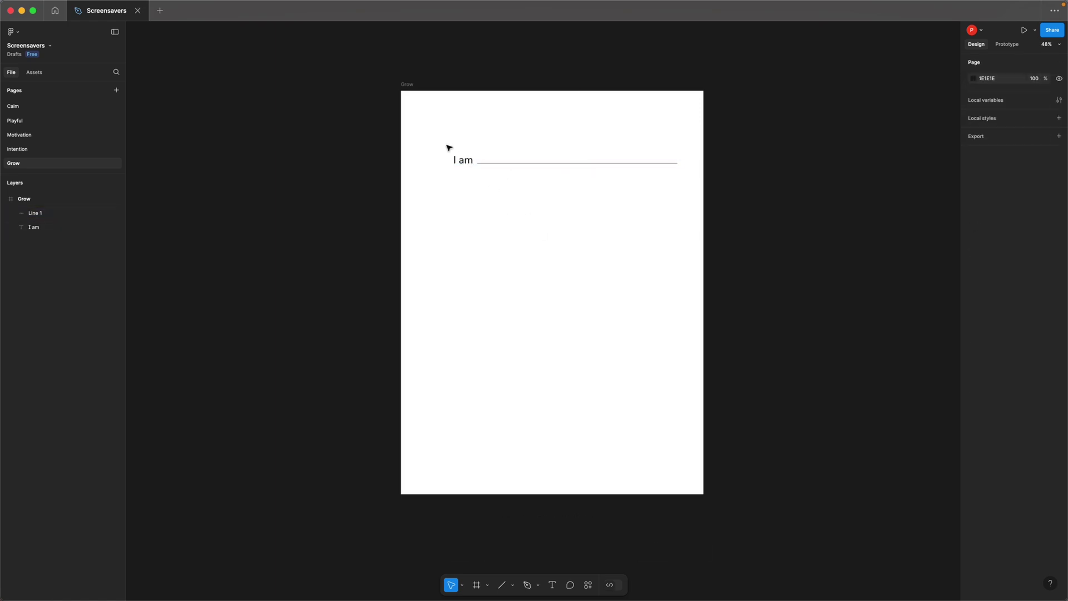
# Step: Group the 'I am' text with its line and centre the group horizontally on the frame
pyautogui.moveTo(442, 143); pyautogui.dragTo(578, 195)
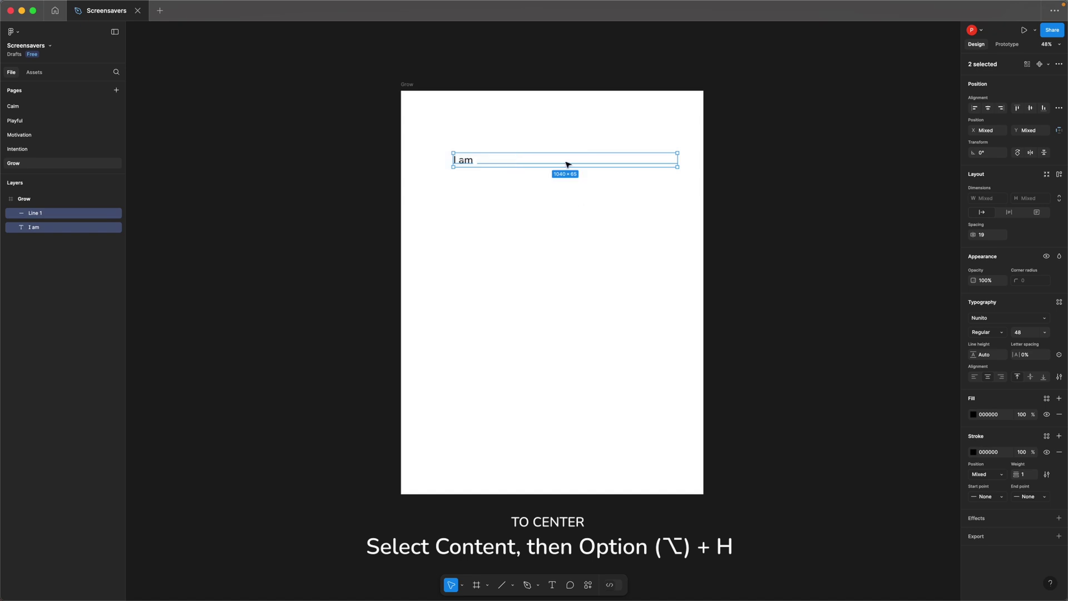
pyautogui.press('super+g')
pyautogui.click(989, 110)
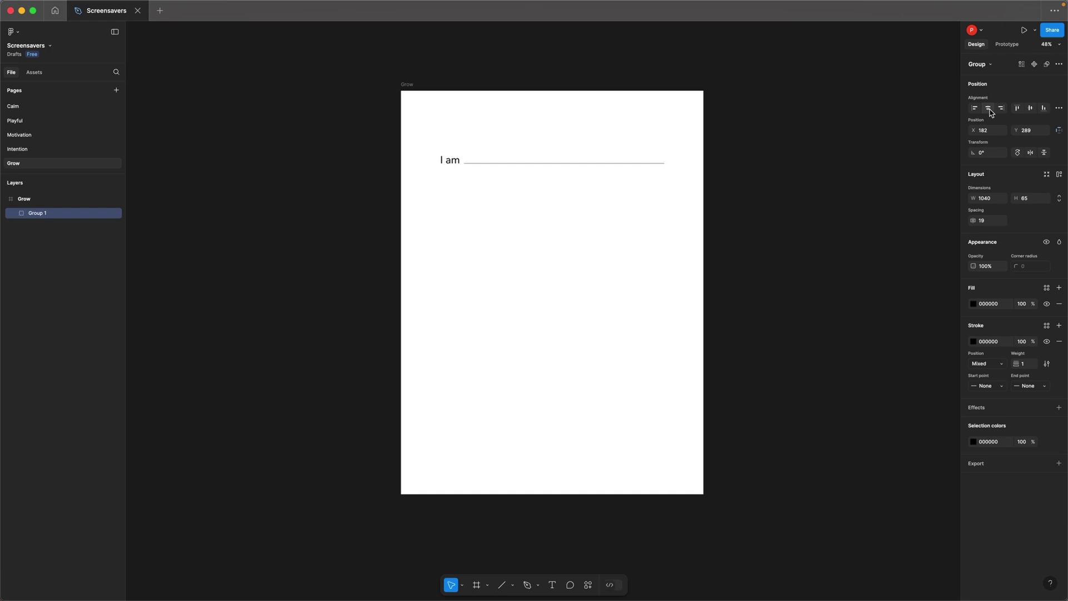
# Step: Duplicate the 'I am' row into five evenly spaced rows
pyautogui.moveTo(429, 142); pyautogui.dragTo(662, 212)
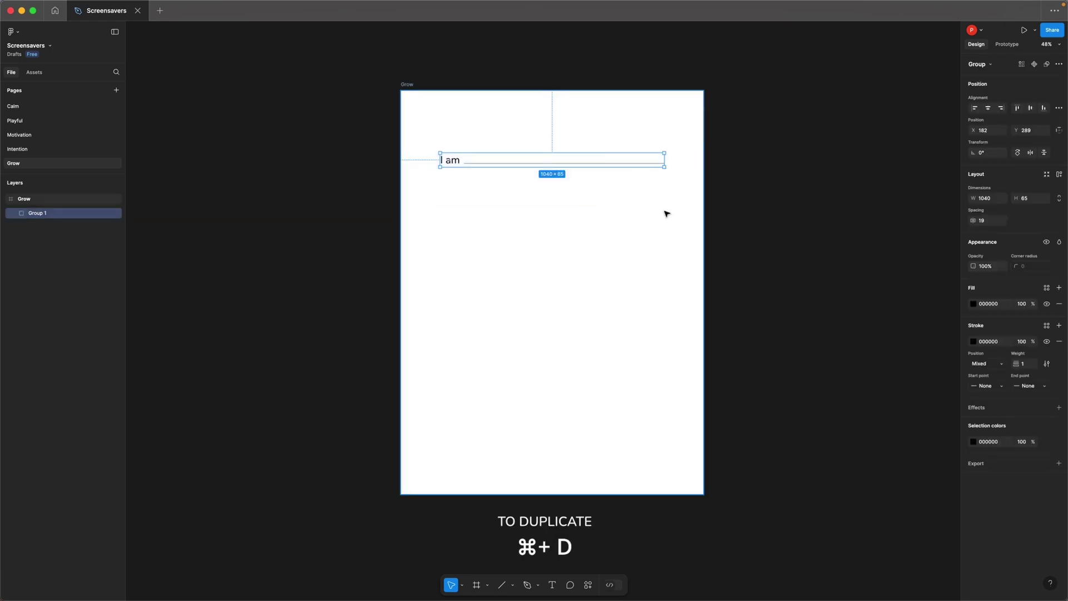
pyautogui.press('super+d')
pyautogui.moveTo(538, 162); pyautogui.dragTo(538, 186)
pyautogui.press('super+d')
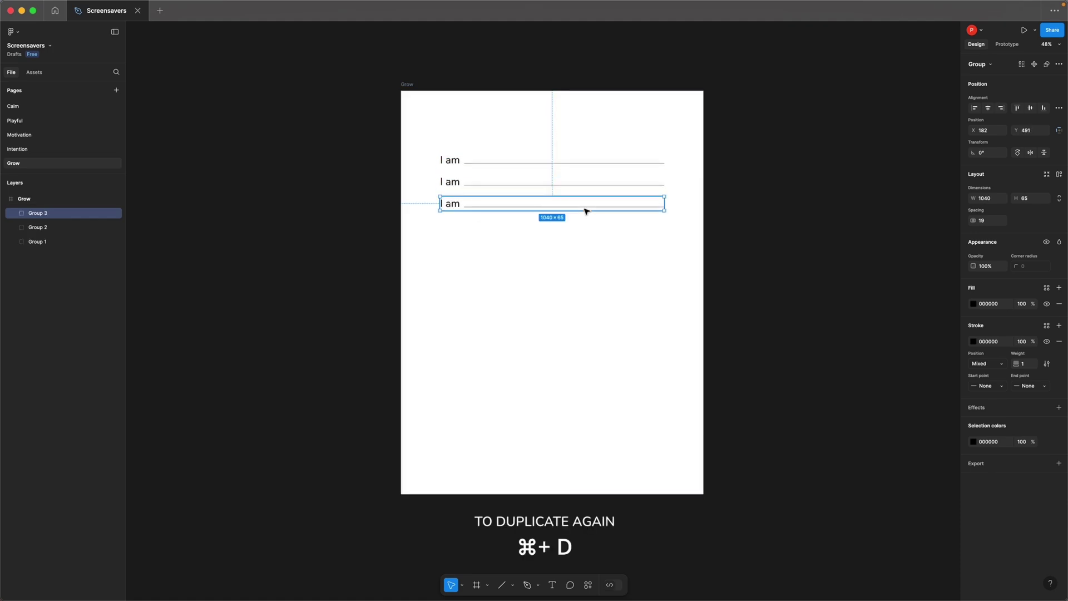
pyautogui.press('super+d')
pyautogui.press('super+d')
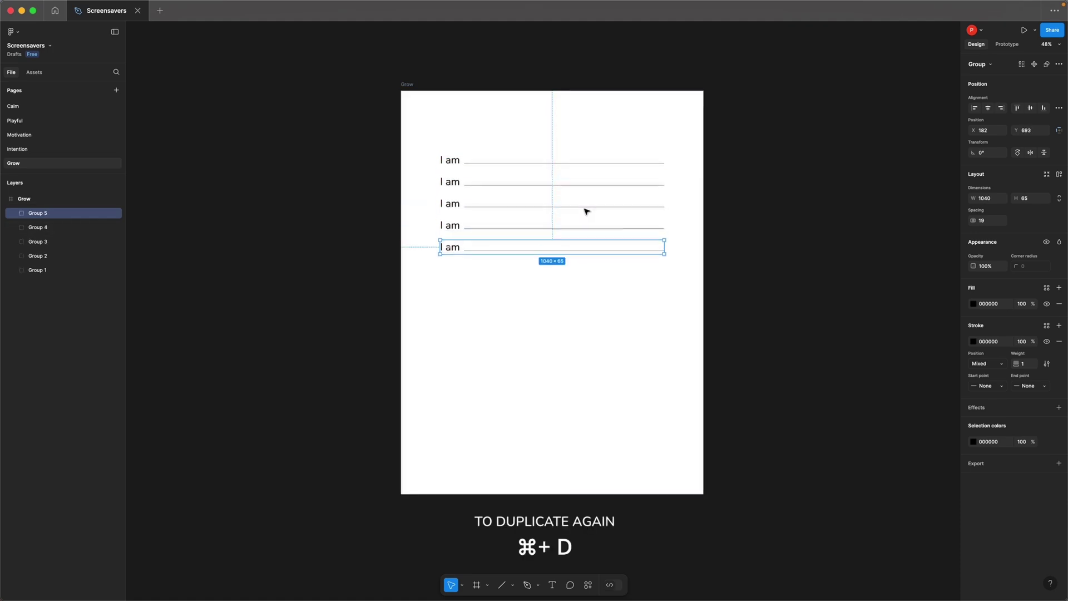
# Step: Draw a grey 781 × 384 rectangle below the 'I am' rows and start a Focus text box inside it
pyautogui.click(604, 299)
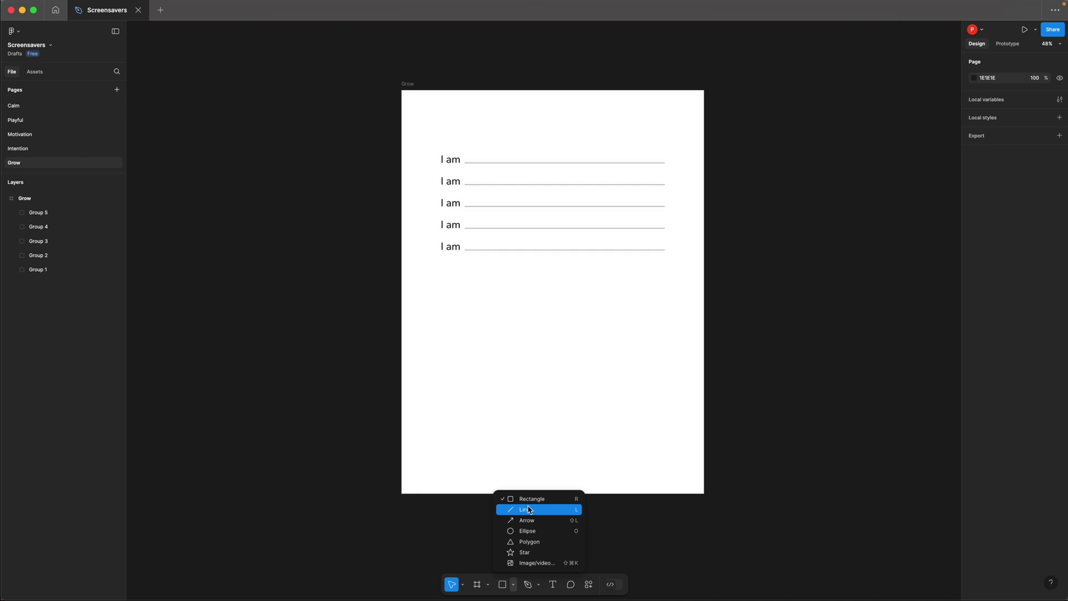
pyautogui.press('r')
pyautogui.moveTo(480, 286)
pyautogui.mouseDown()
pyautogui.moveTo(491, 313)
pyautogui.moveTo(648, 368)
pyautogui.mouseUp()
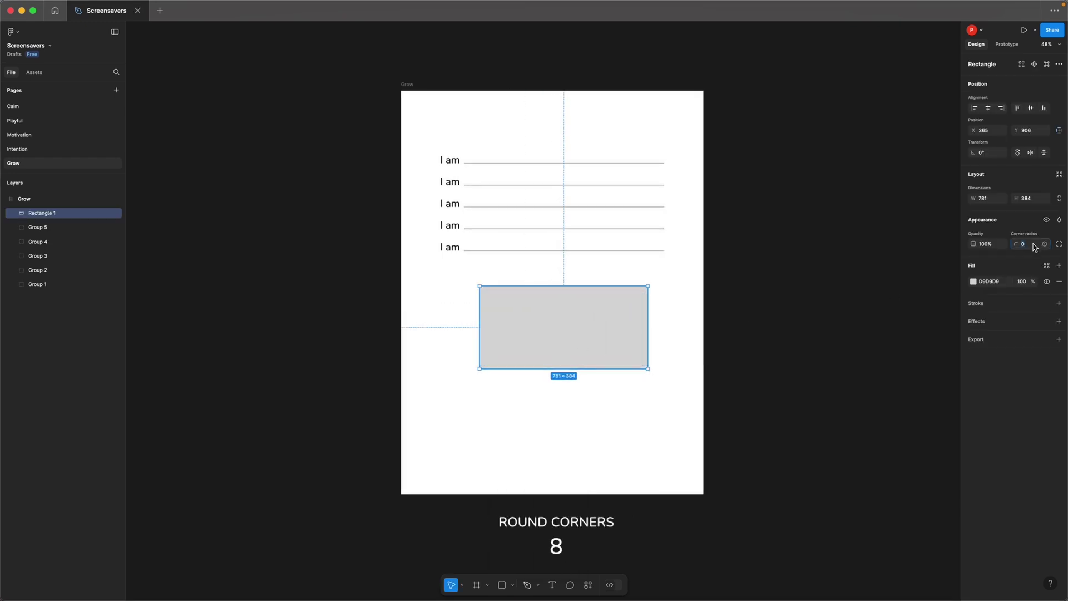
pyautogui.press('t')
pyautogui.click(494, 309)
# Step: Start the tips text with 'Focus' and set its font size to 28
pyautogui.write('Focus')
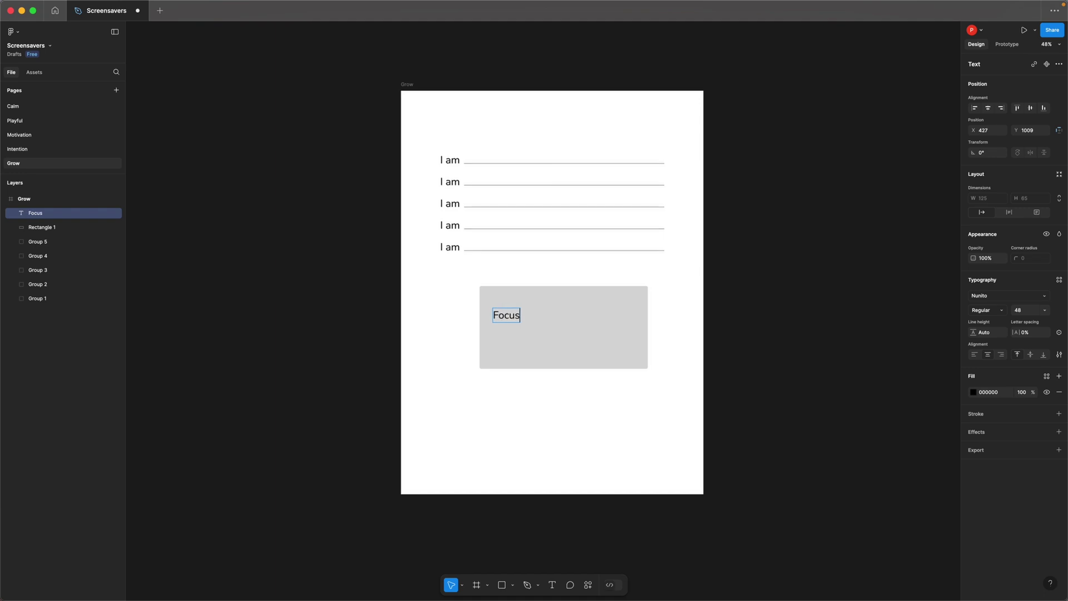
pyautogui.doubleClick(506, 315)
pyautogui.click(1027, 310)
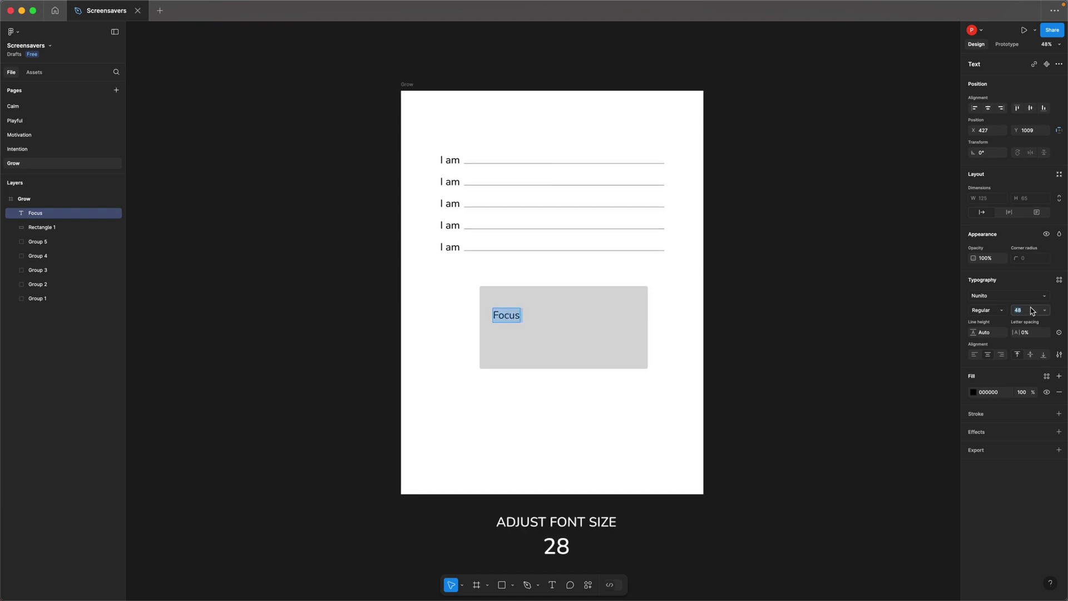
pyautogui.write('28')
pyautogui.press('Return')
# Step: Type the tips: 3-5 affirmations at a time, repeat 2-3 times daily, plus mirror and smile bonus tips
pyautogui.press('Return')
pyautogui.write('Focus on 3-5 affirmations at a time')
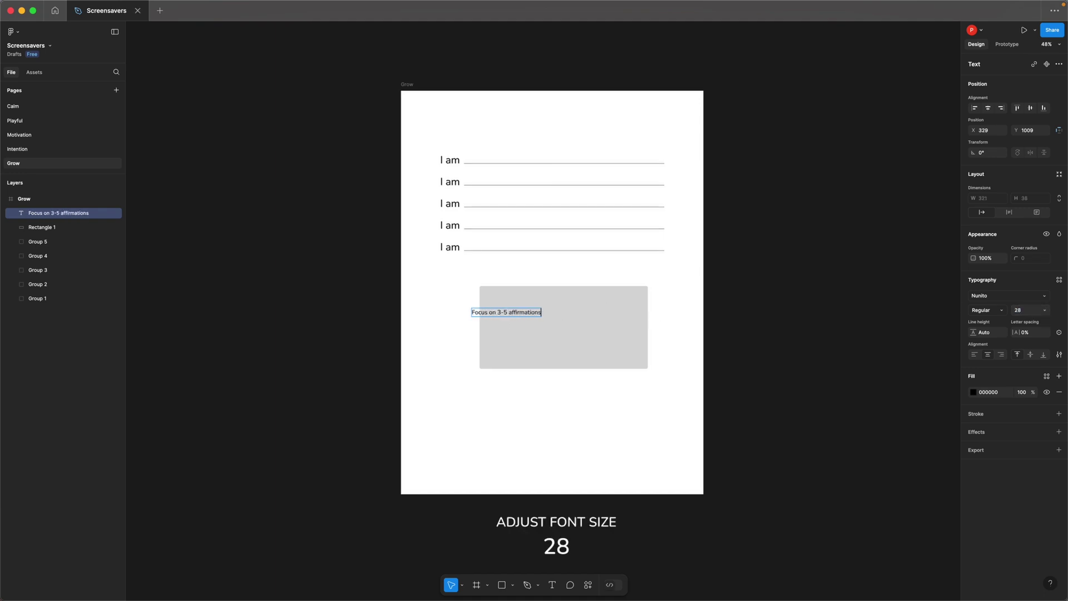
pyautogui.press('Return')
pyautogui.write('Repeat them 2-3 times daily')
pyautogui.press('Return')
pyautogui.press('Return')
pyautogui.write('Bonus Tips:')
pyautogui.press('Return')
pyautogui.write('Stand in front of a mirror o')
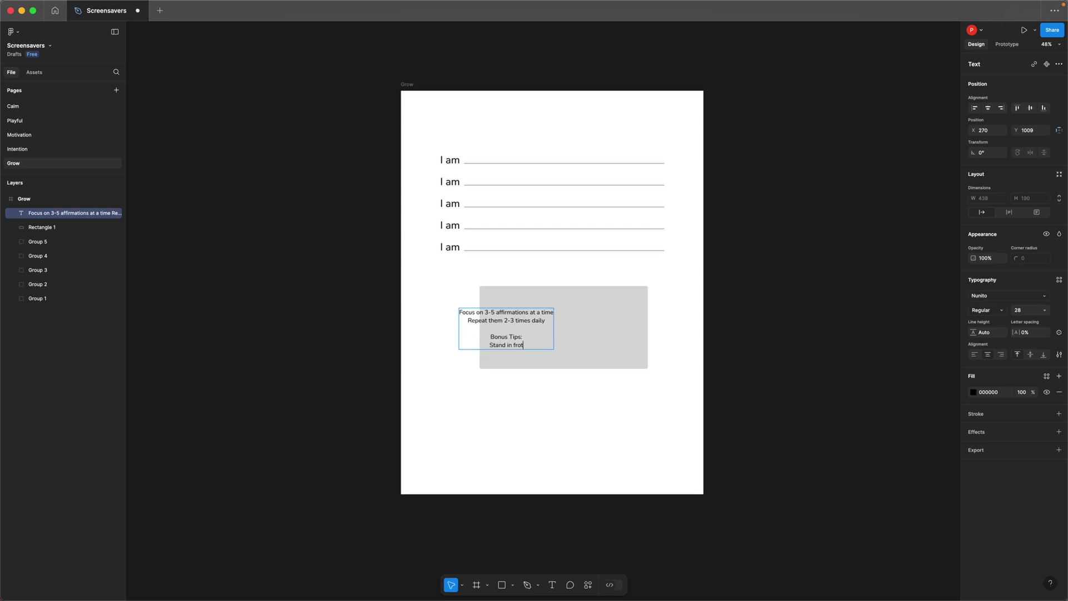
pyautogui.write('nd say the affirmations to yourself')
pyautogui.press('Return')
pyautogui.write('Smile when saying your affirmations to')
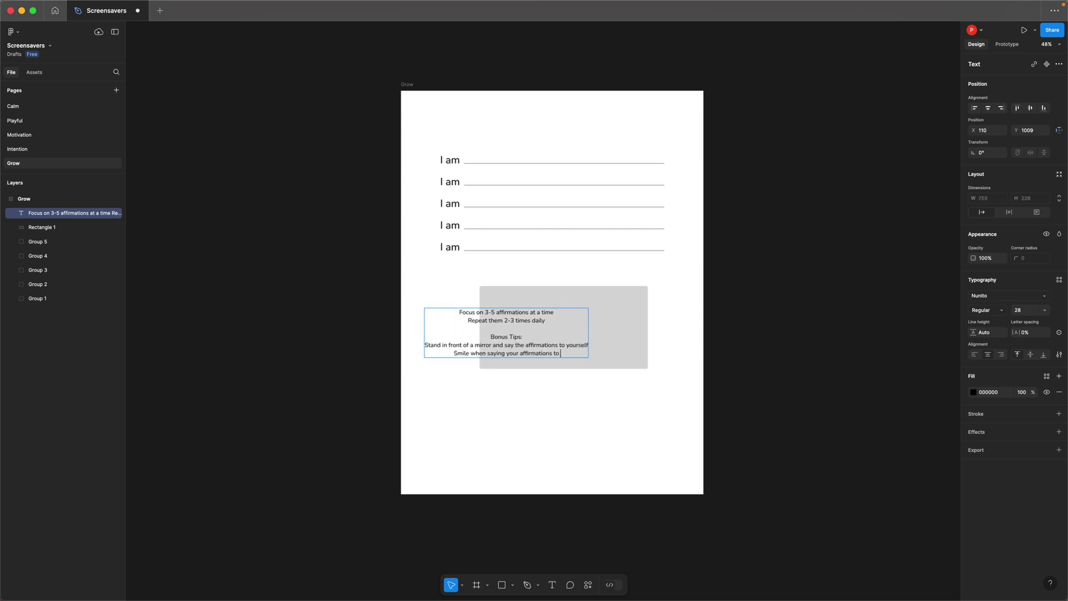
pyautogui.write(' create a positive connection in your brain (small smiles count!)')
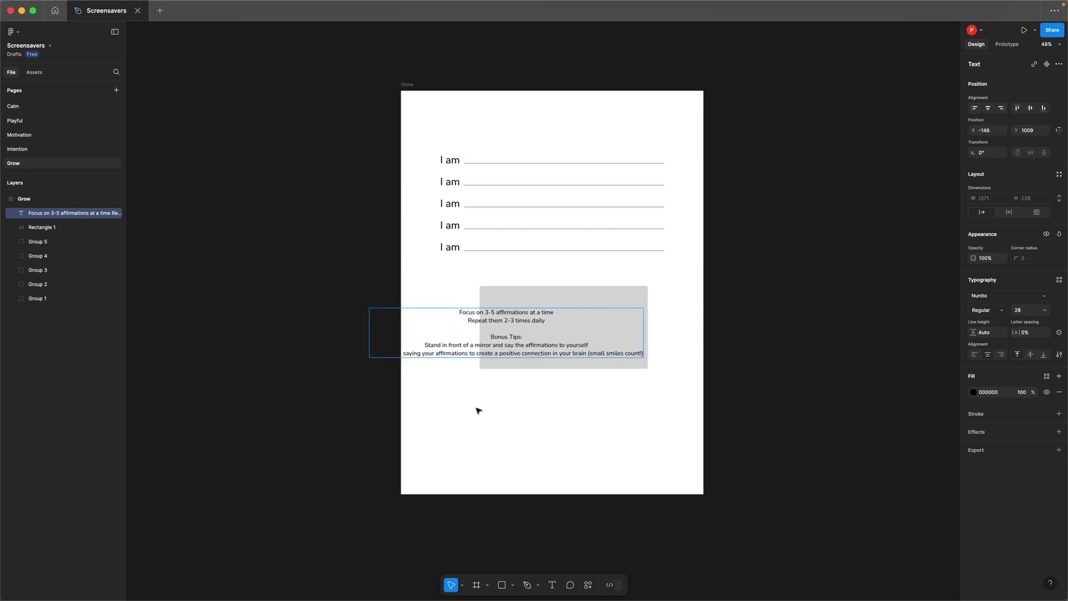
pyautogui.press('Escape')
# Step: Wrap the text inside the grey box, group them, and centre the group horizontally
pyautogui.moveTo(642, 340); pyautogui.dragTo(539, 351)
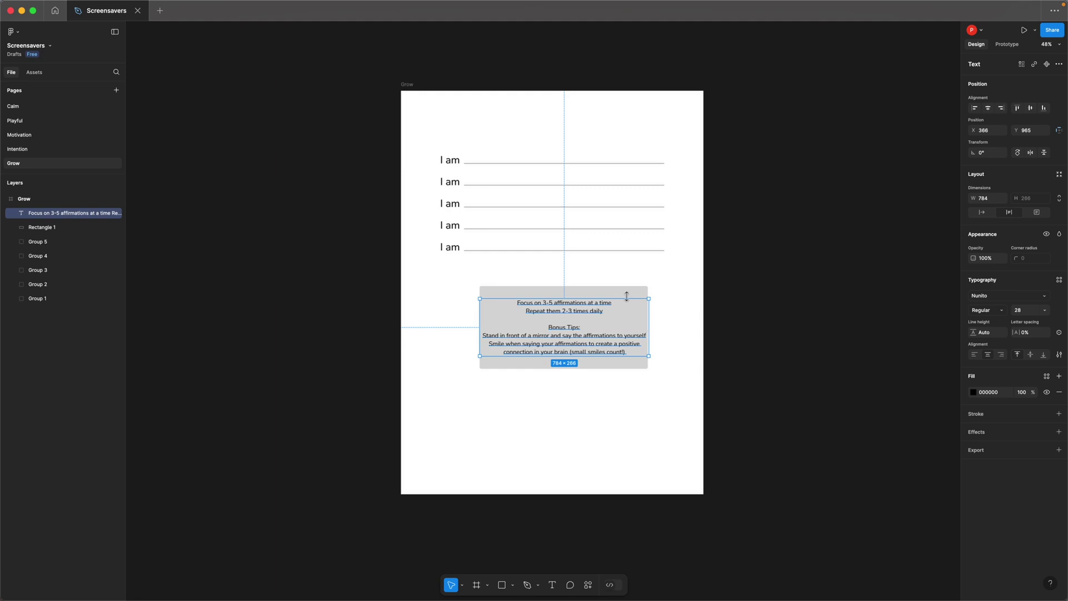
pyautogui.click(627, 334)
pyautogui.keyDown('shift'); pyautogui.click(627, 334); pyautogui.keyUp('shift')
pyautogui.moveTo(639, 325); pyautogui.dragTo(617, 332)
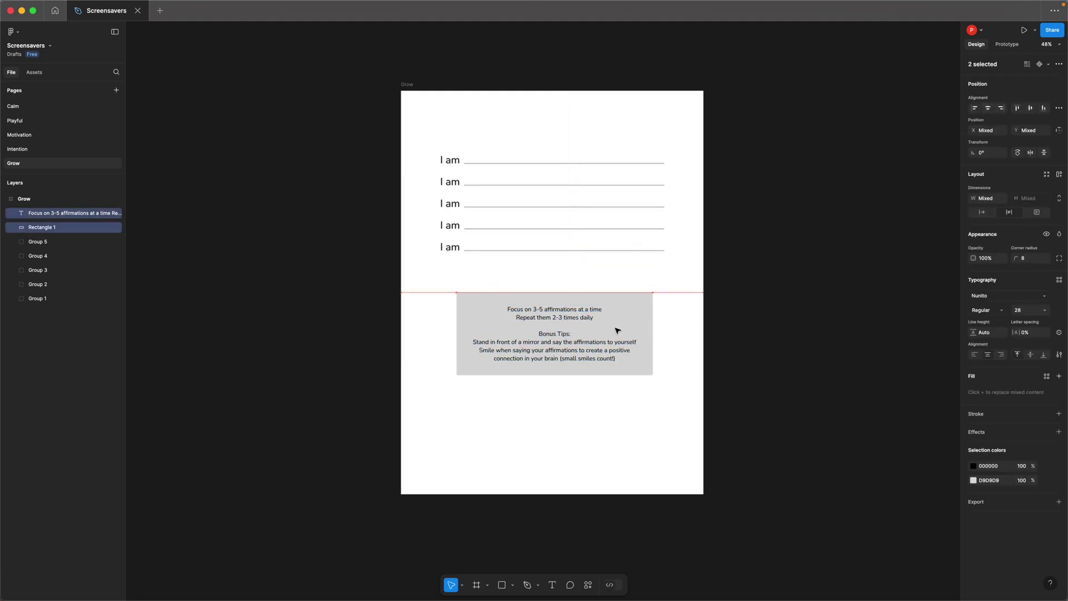
pyautogui.press('super+g')
pyautogui.click(988, 107)
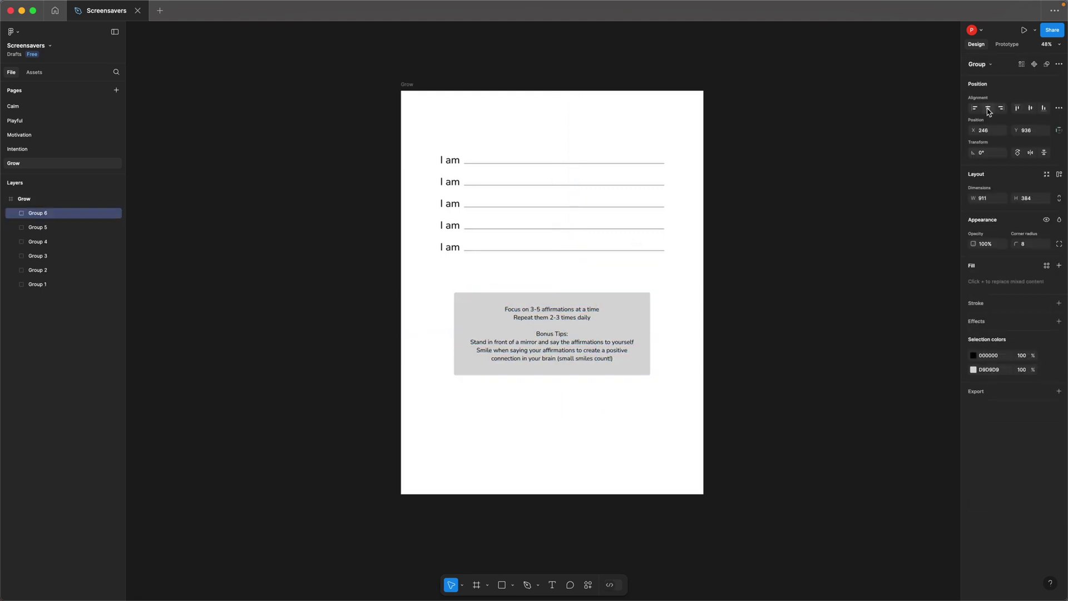
pyautogui.click(384, 111)
pyautogui.click(412, 86)
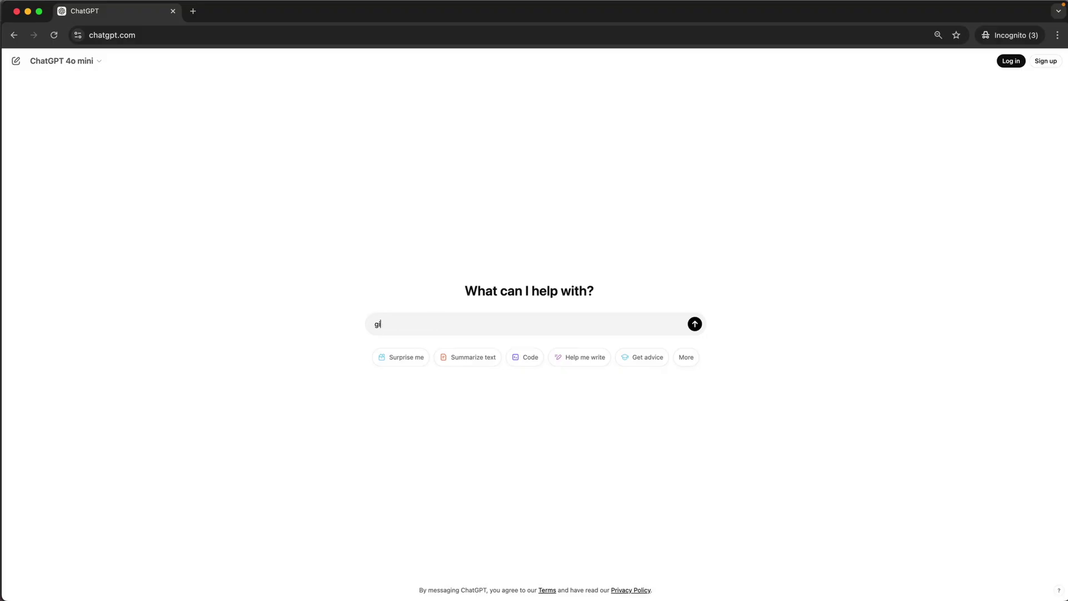
# Step: Send ChatGPT a request for 3 affirmations each on work-play-rest balance, health, relationships, faith and success
pyautogui.write('ive me 3 affirmations each about balancing wor')
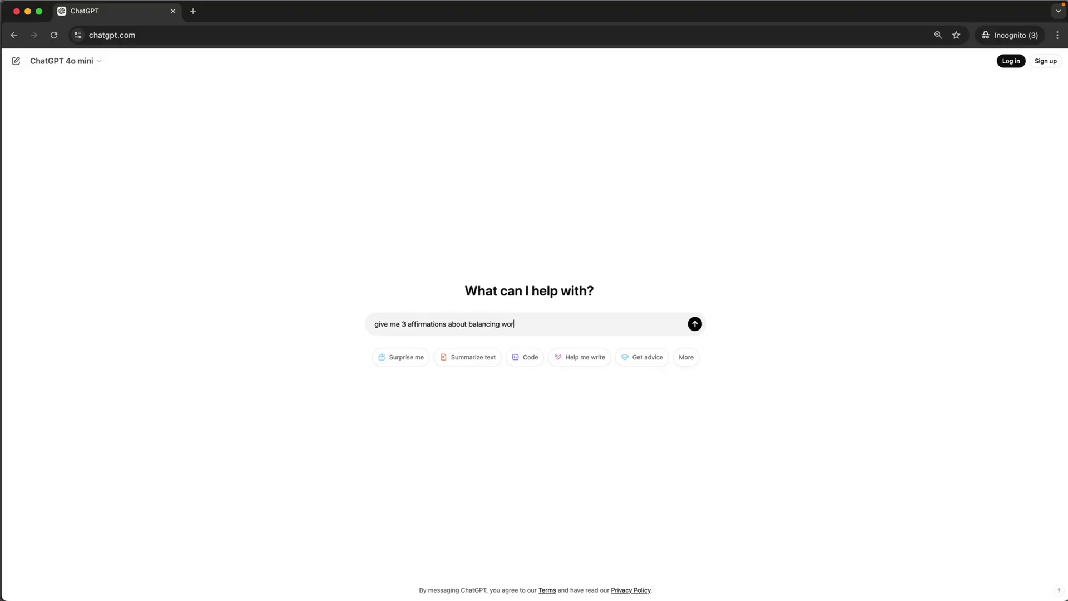
pyautogui.write('k, play and rest, health, relationships, fa')
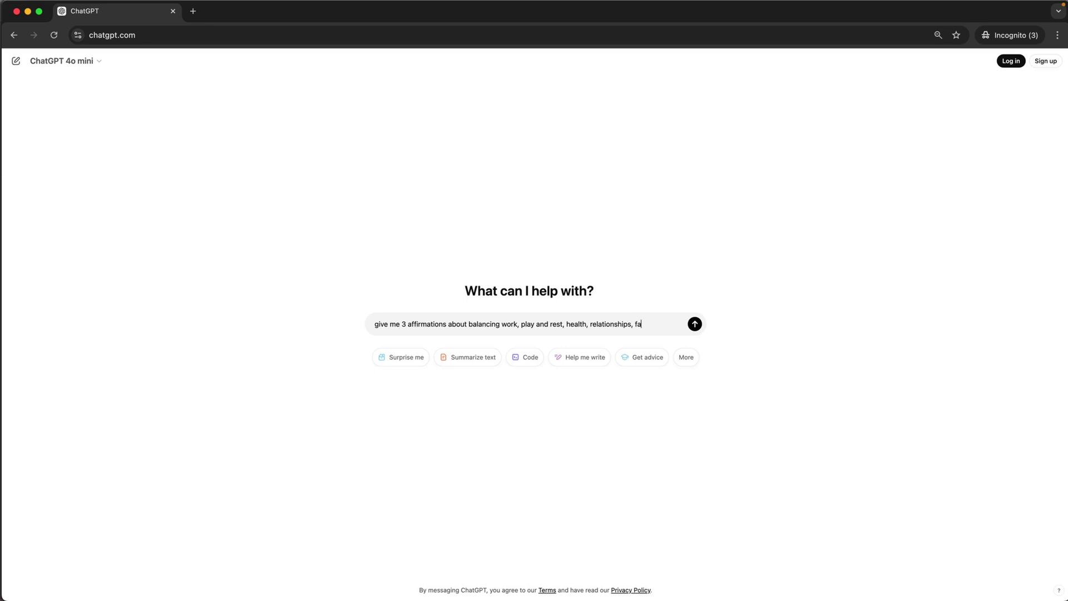
pyautogui.write('ith and success starting with "I am"')
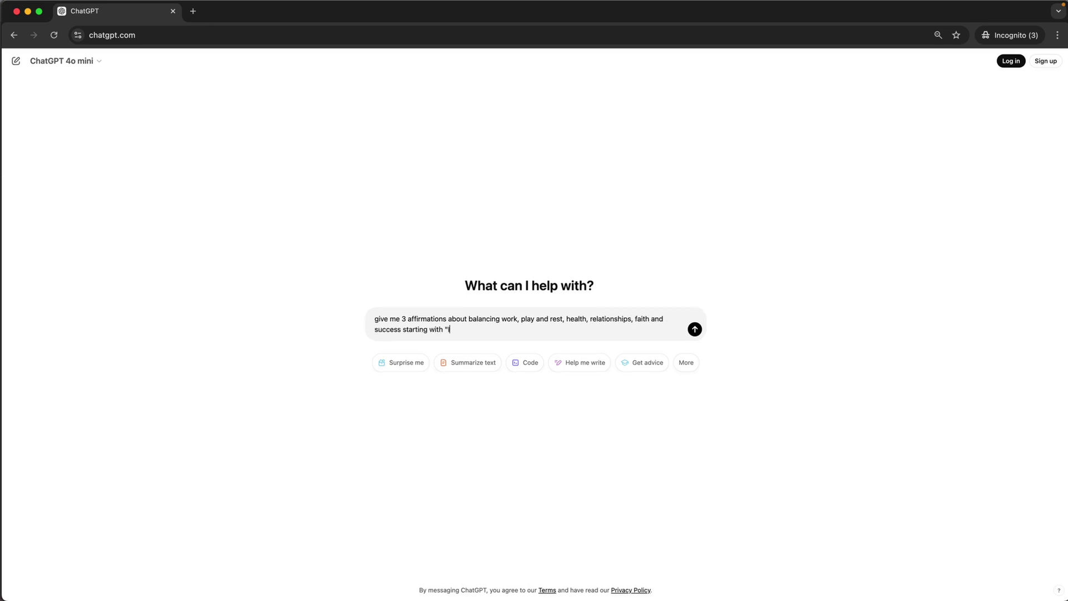
pyautogui.press('Return')
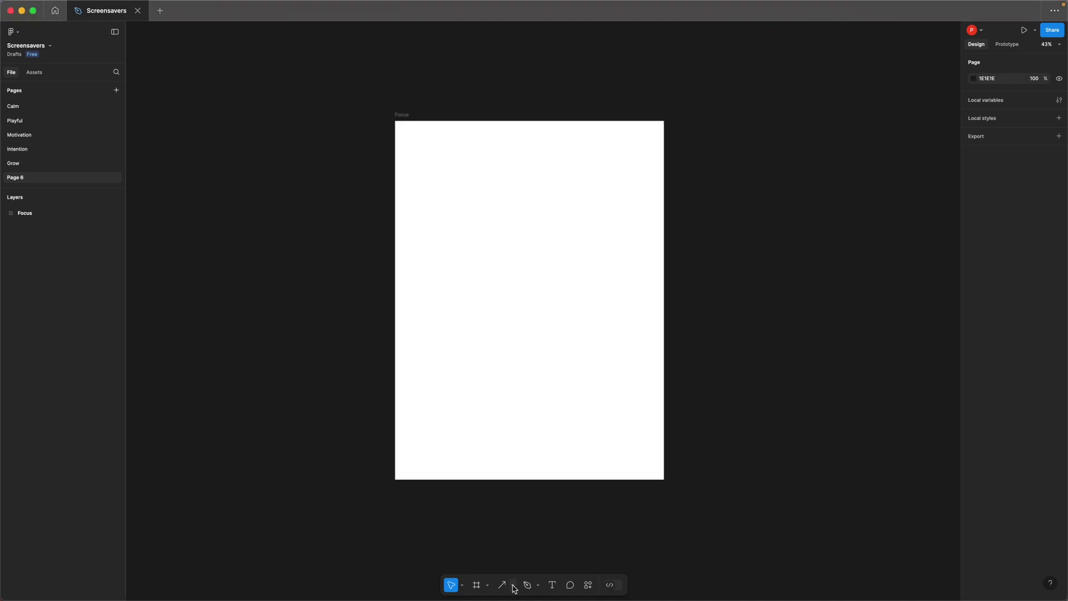
# Step: Draw a horizontal line near the top of the Focus frame and centre it
pyautogui.click(512, 585)
pyautogui.click(523, 511)
pyautogui.moveTo(459, 158); pyautogui.dragTo(571, 157)
pyautogui.press('Escape')
pyautogui.click(988, 111)
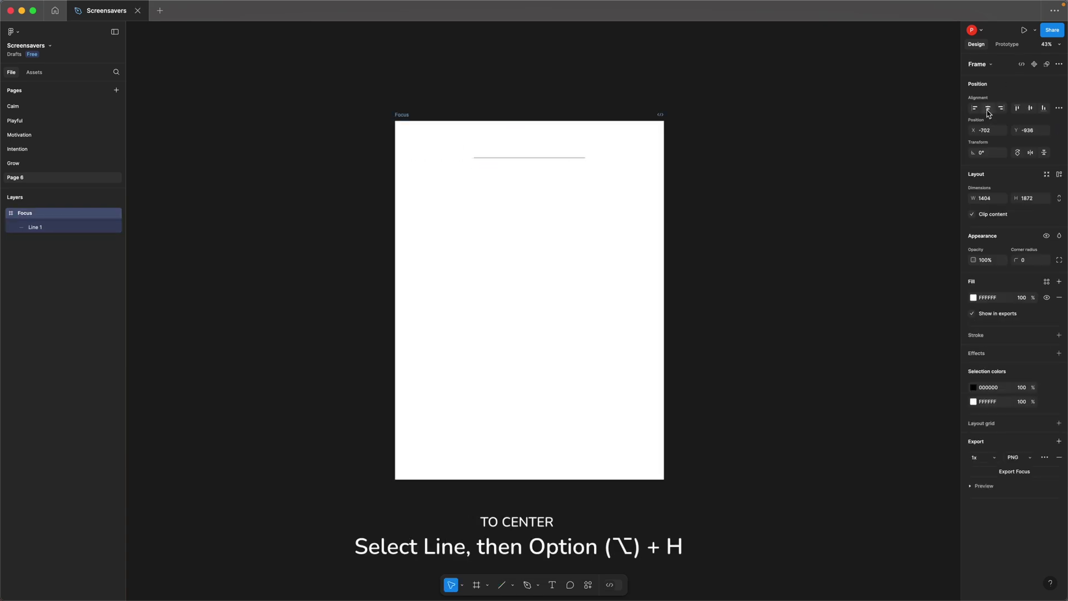
# Step: Add a 'month' label under the line and centre label and line together
pyautogui.press('t')
pyautogui.click(512, 166)
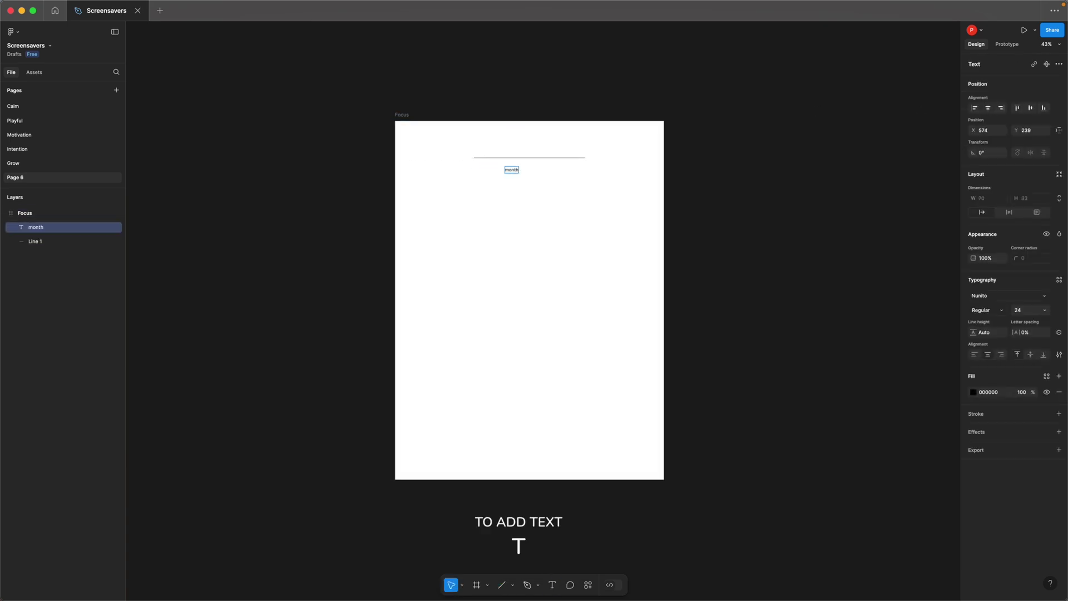
pyautogui.moveTo(518, 173); pyautogui.dragTo(539, 181)
pyautogui.press('Escape')
pyautogui.hotkey('alt', 'h')
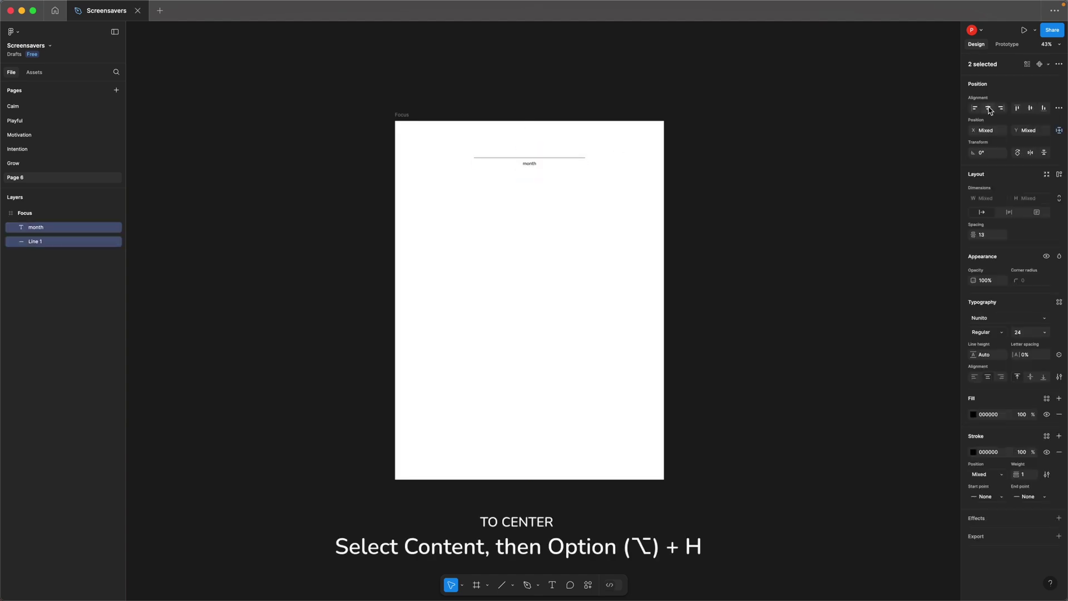
pyautogui.click(483, 230)
pyautogui.click(512, 584)
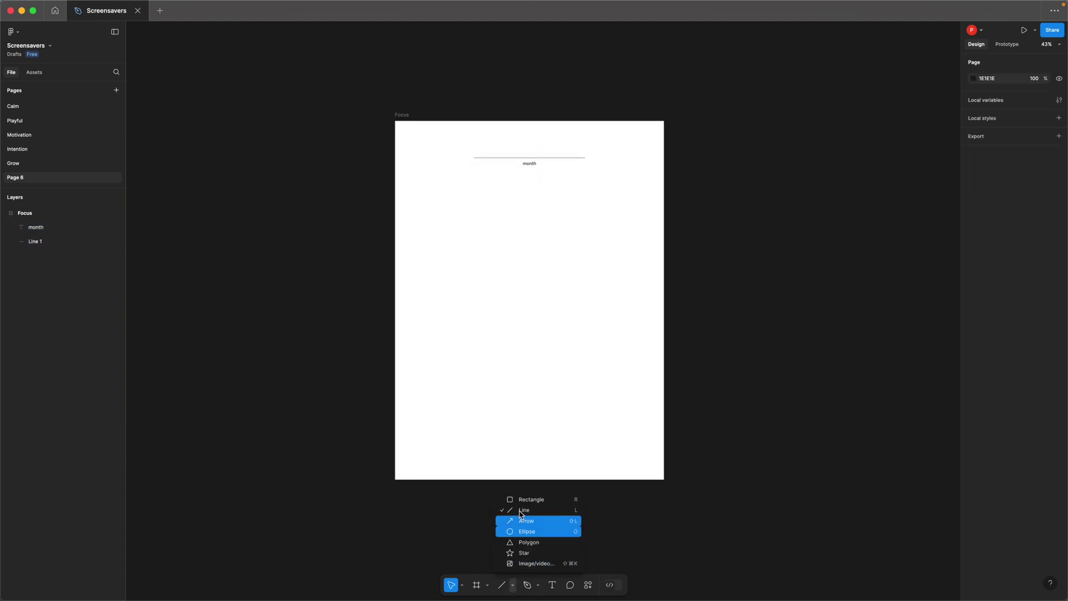
# Step: Draw a 410×286 rectangle with corner radius 8 below the month label
pyautogui.click(531, 499)
pyautogui.moveTo(421, 184); pyautogui.dragTo(498, 228)
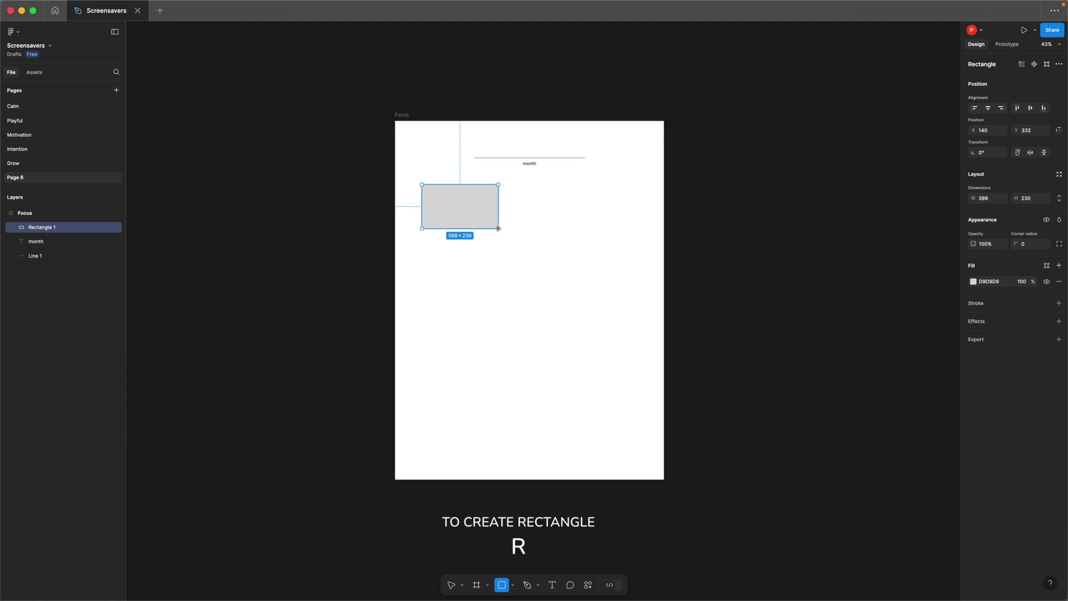
pyautogui.click(990, 199)
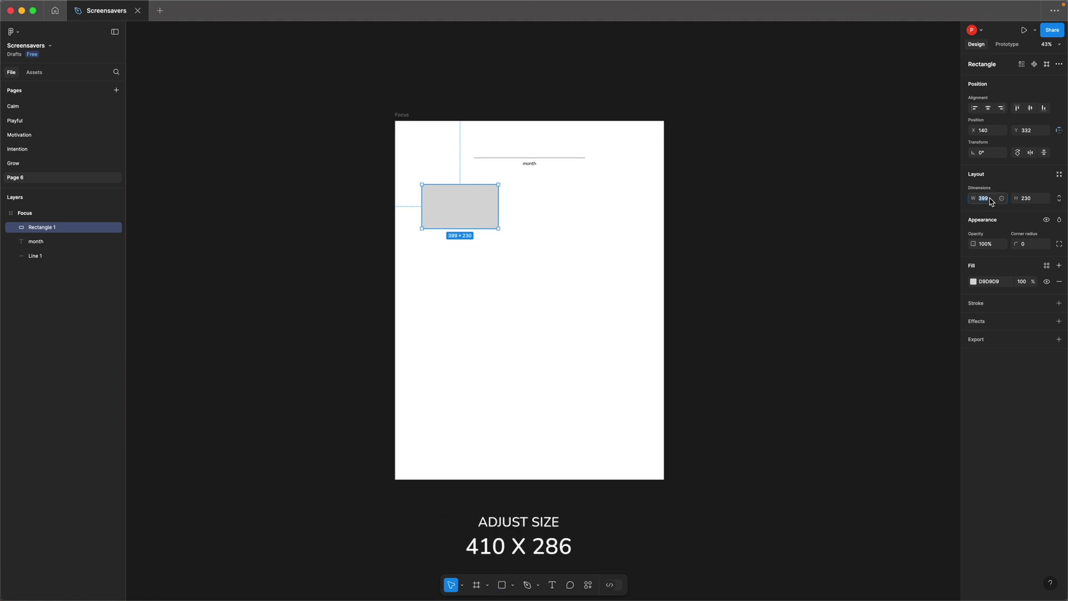
pyautogui.write('410')
pyautogui.press('Tab')
pyautogui.write('286')
pyautogui.press('Return')
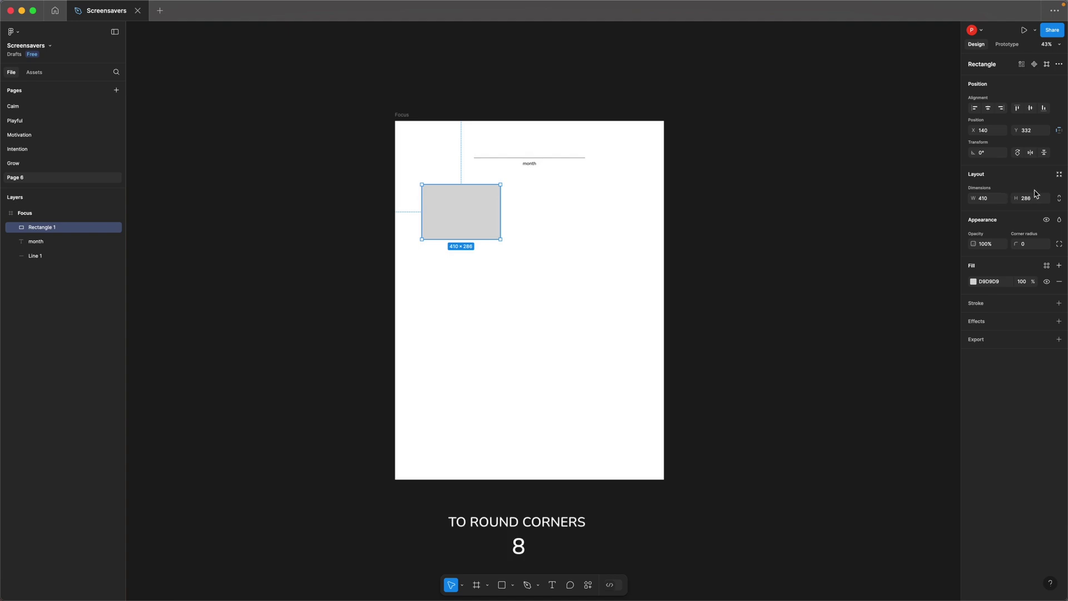
pyautogui.click(1023, 244)
pyautogui.write('8')
pyautogui.press('Return')
pyautogui.press('Escape')
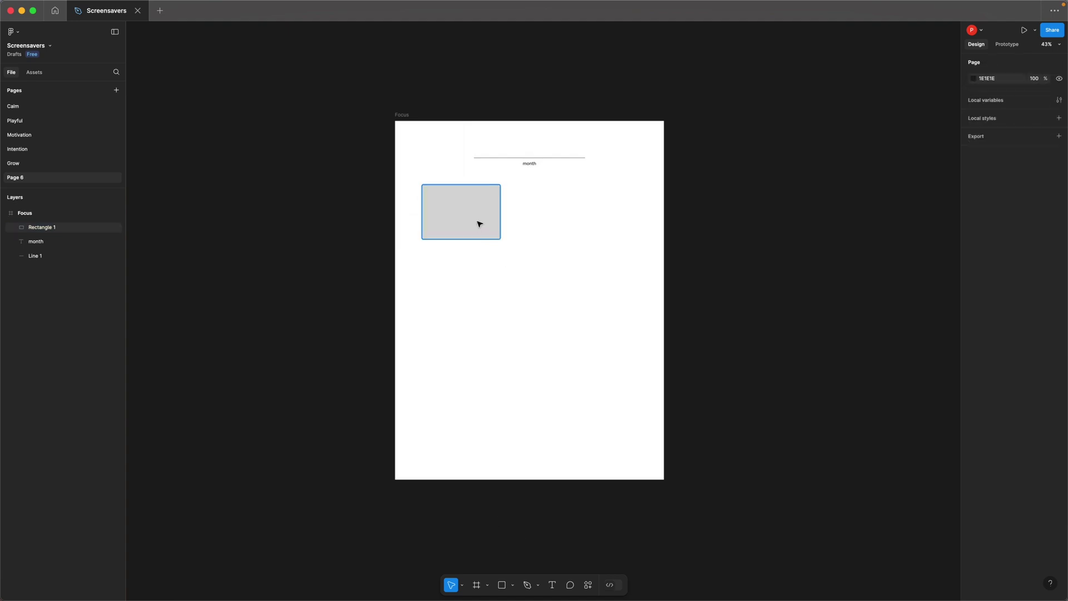
pyautogui.moveTo(479, 224); pyautogui.dragTo(556, 226)
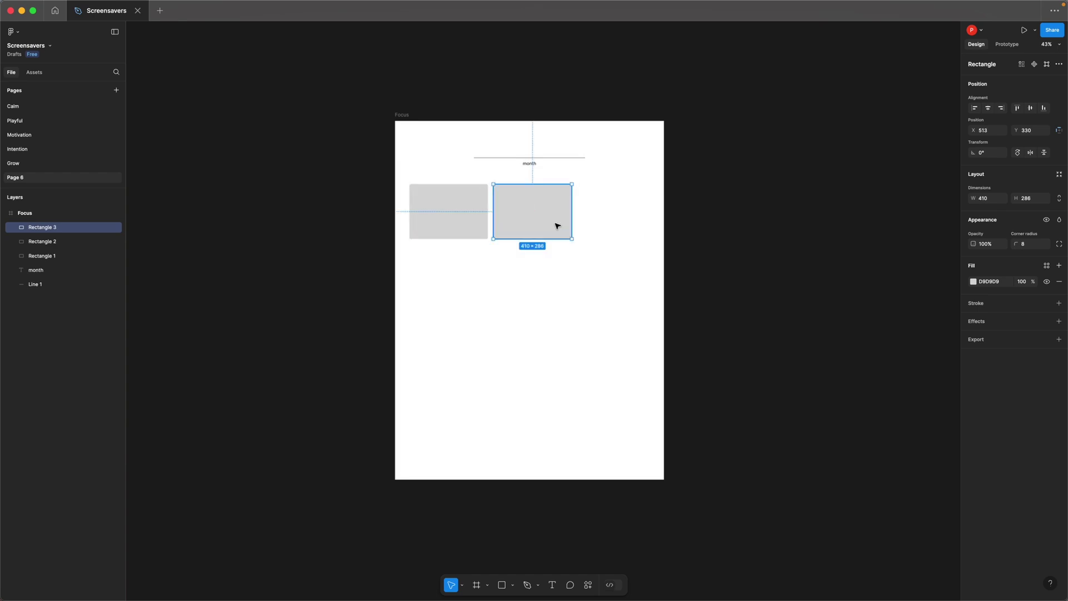
# Step: Duplicate the box into a row of three and group them
pyautogui.press('super+d')
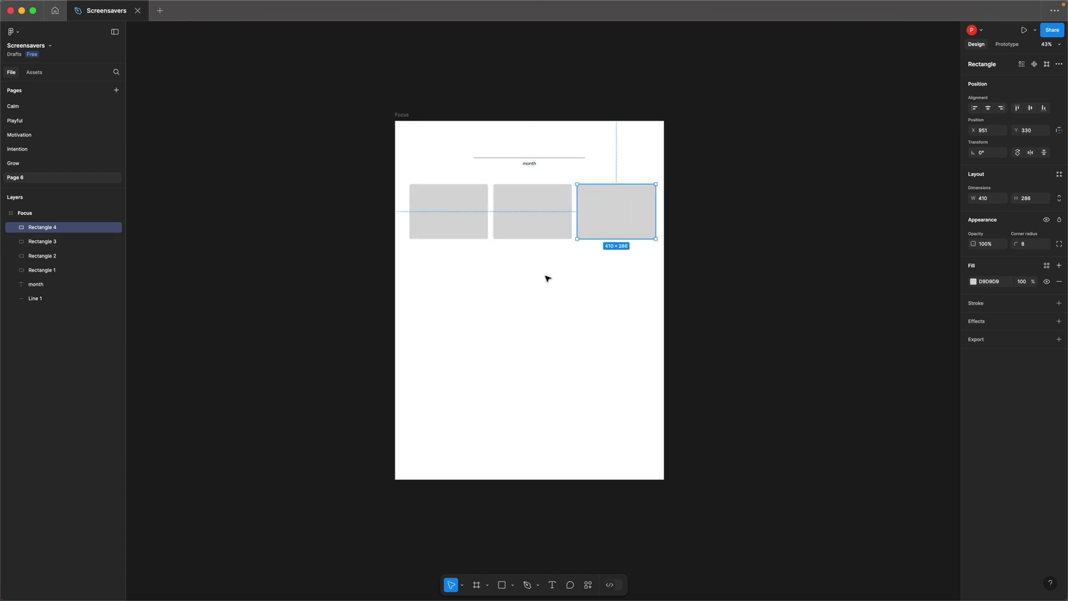
pyautogui.click(607, 261)
pyautogui.moveTo(606, 259); pyautogui.dragTo(446, 217)
pyautogui.press('super+g')
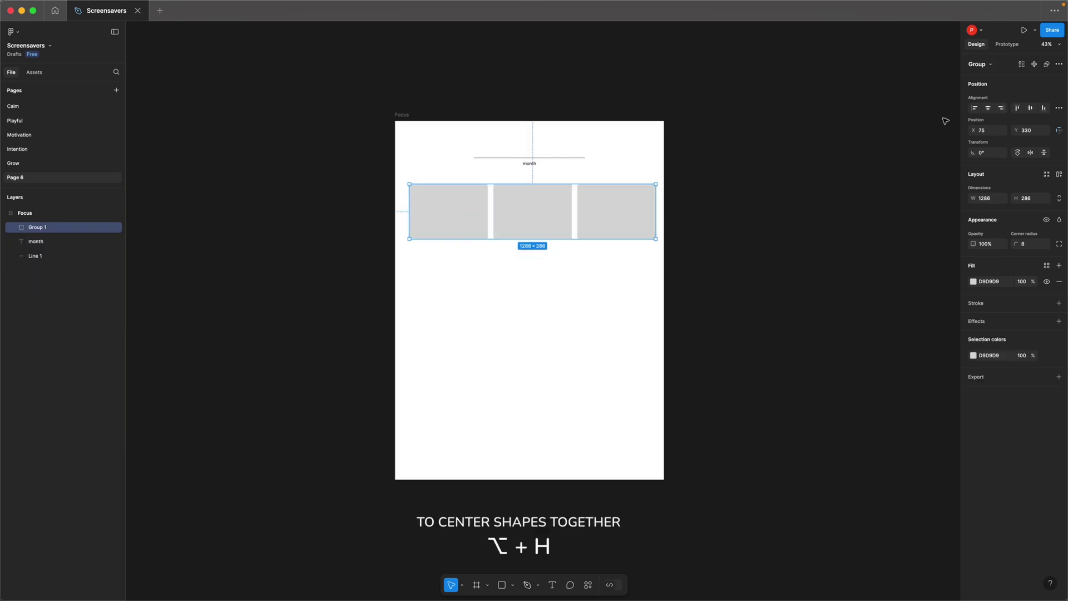
# Step: Centre the box row and add a 'My Main Goals' heading in SemiBold, size 40
pyautogui.click(988, 110)
pyautogui.press('t')
pyautogui.click(521, 273)
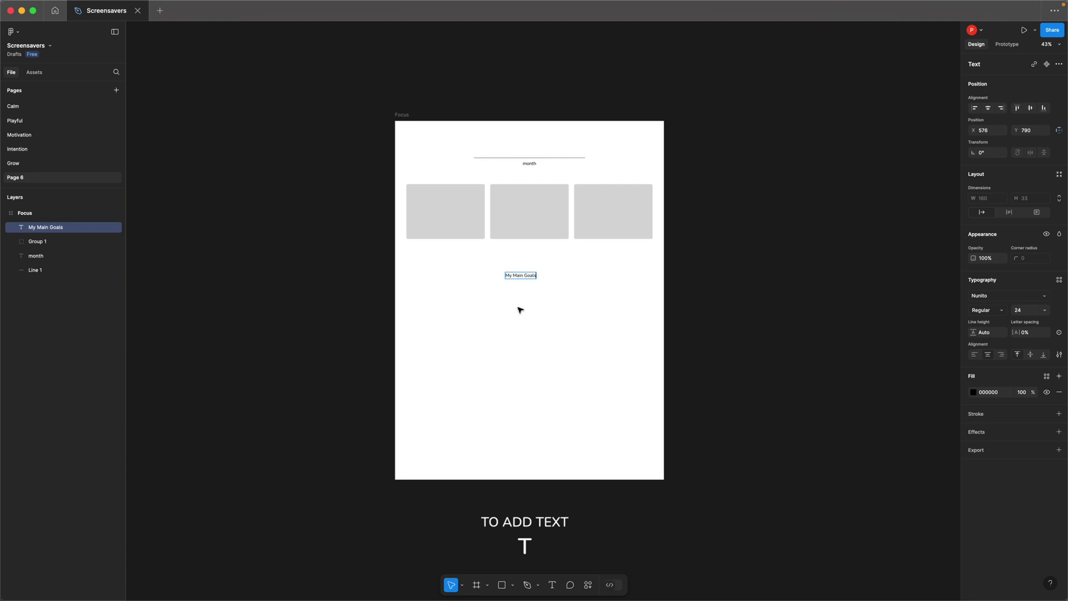
pyautogui.press('Escape')
pyautogui.click(1001, 311)
pyautogui.click(1000, 331)
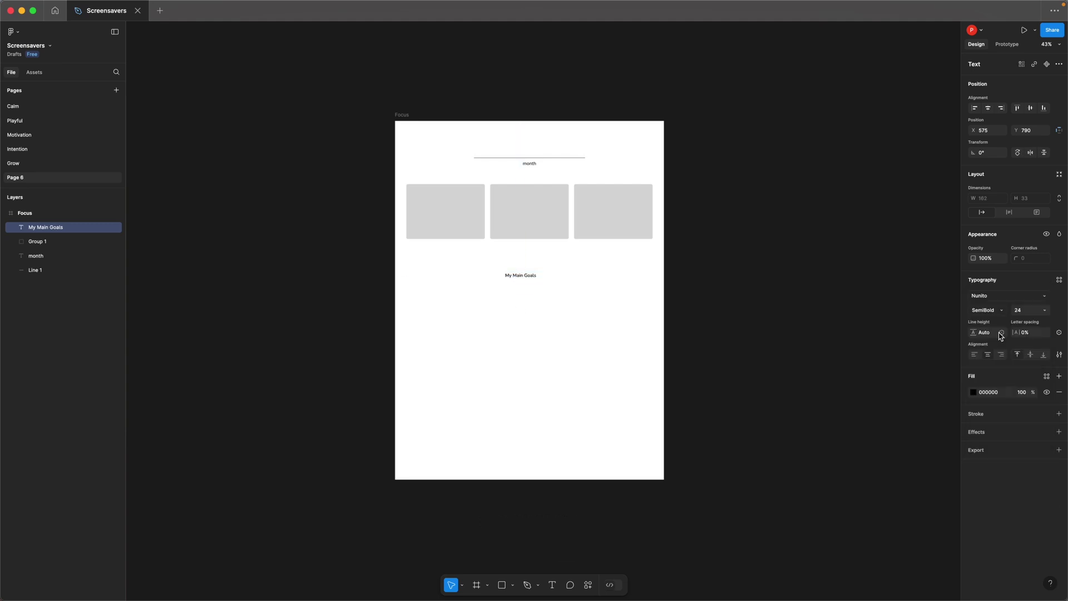
pyautogui.click(1032, 313)
pyautogui.write('40')
pyautogui.press('Return')
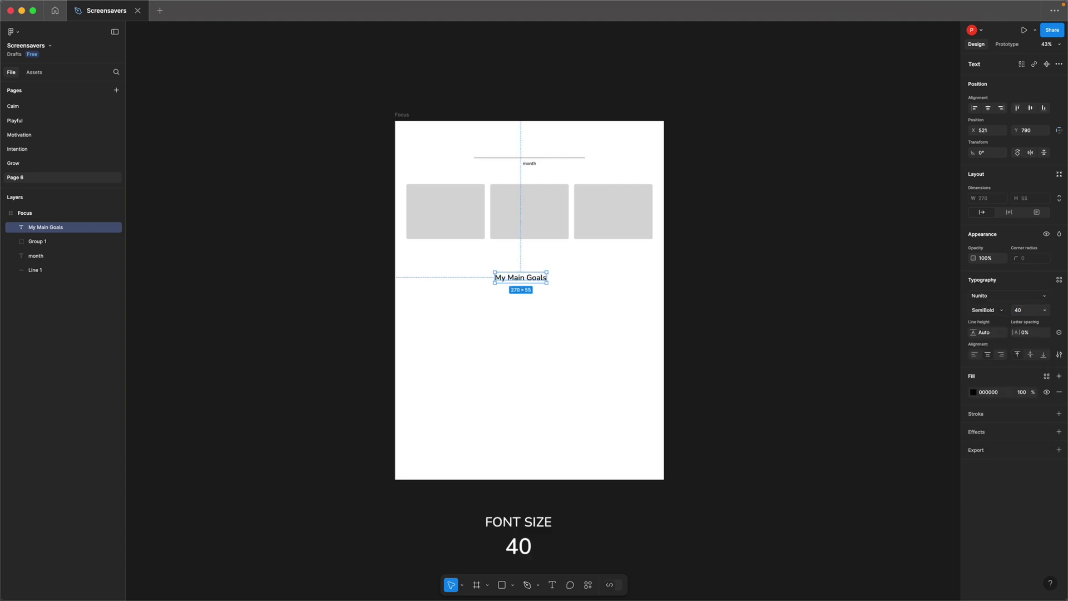
# Step: Move the heading just above the boxes, centre it, and select heading and boxes
pyautogui.moveTo(529, 278); pyautogui.dragTo(530, 177)
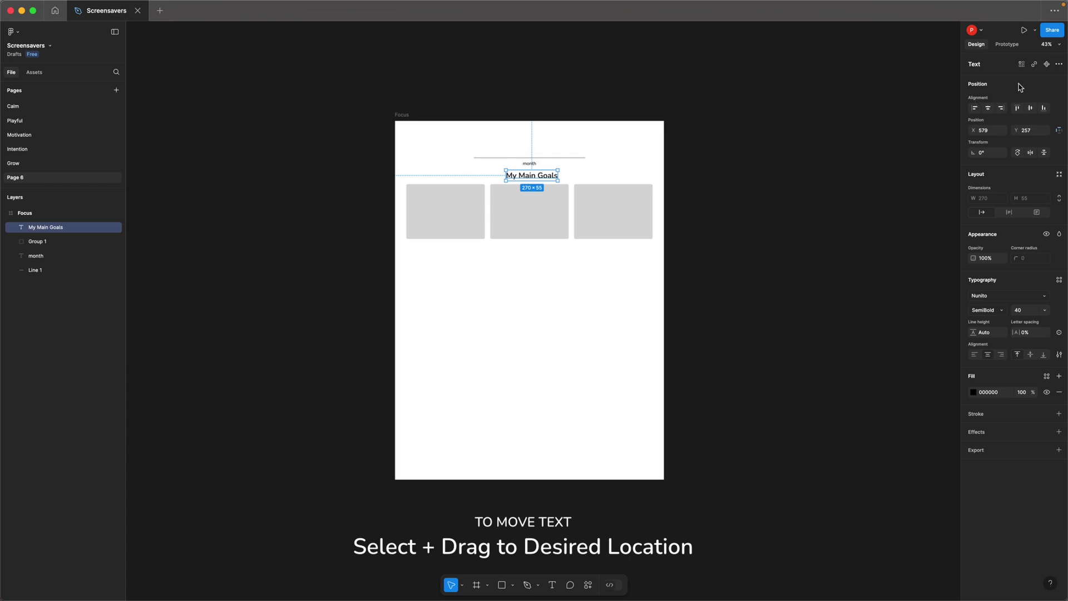
pyautogui.hotkey('alt', 'h')
pyautogui.click(513, 223)
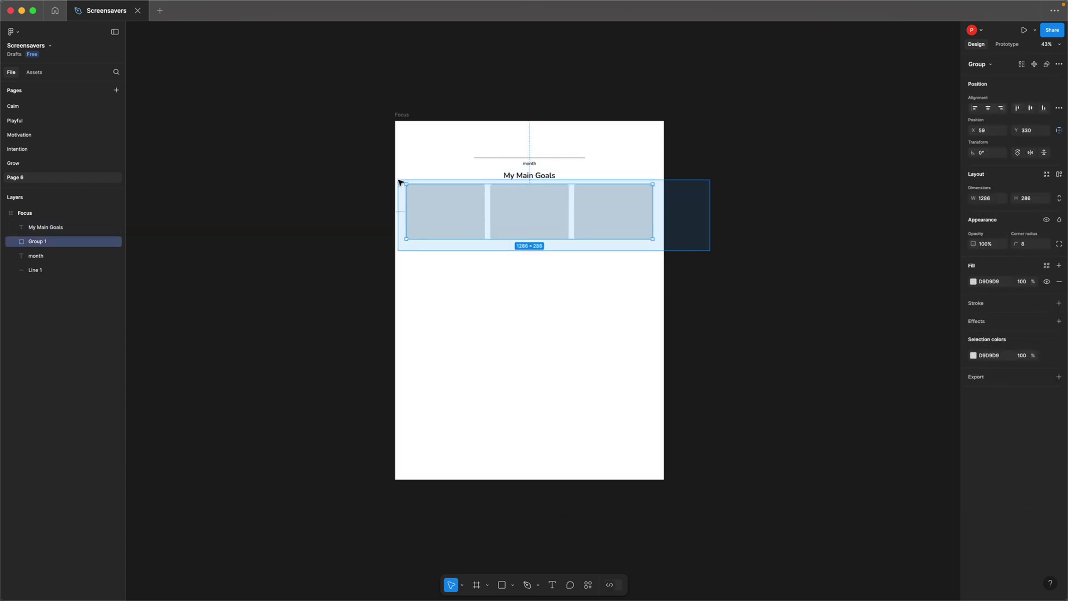
pyautogui.moveTo(400, 182); pyautogui.dragTo(398, 165)
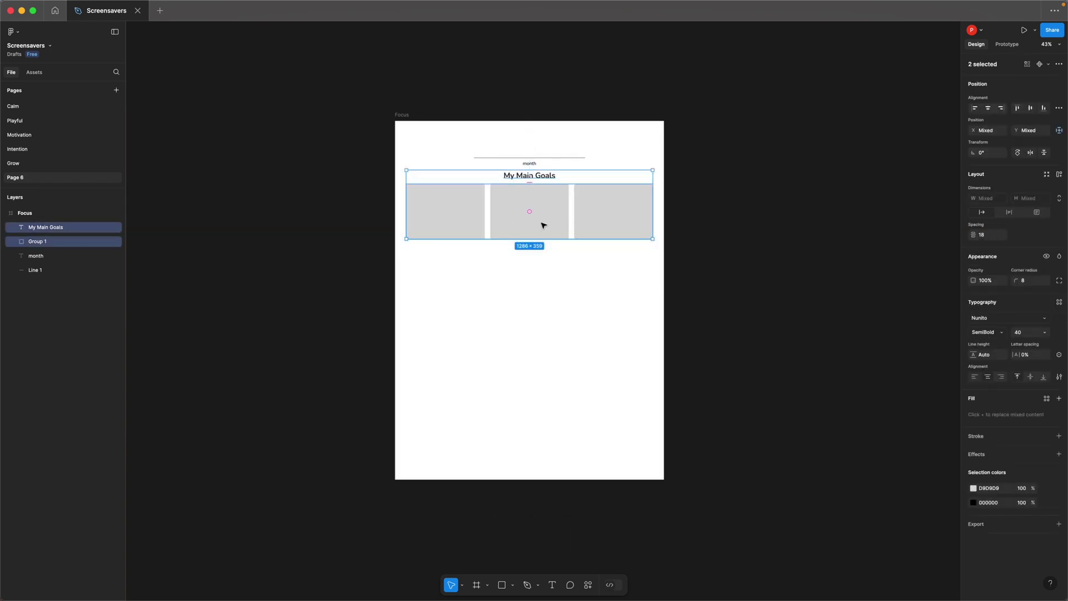
# Step: Copy the heading below the boxes and reword it 'Weekly Goals to Reach Main Goals'
pyautogui.moveTo(543, 225); pyautogui.dragTo(543, 236)
pyautogui.moveTo(548, 190); pyautogui.dragTo(549, 273)
pyautogui.doubleClick(530, 269)
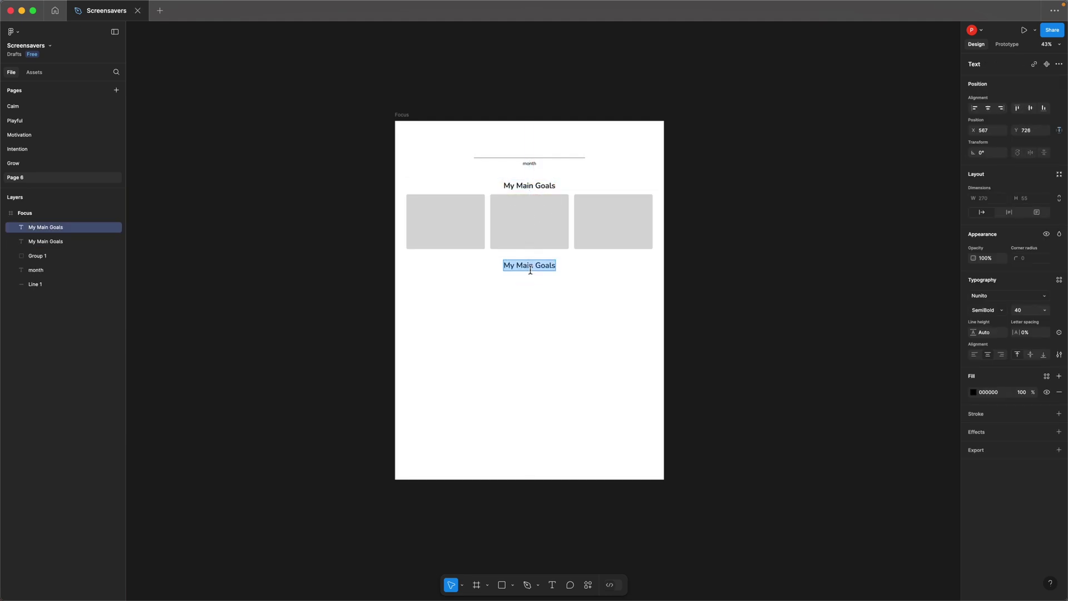
pyautogui.write('Weekly Goals to Rea')
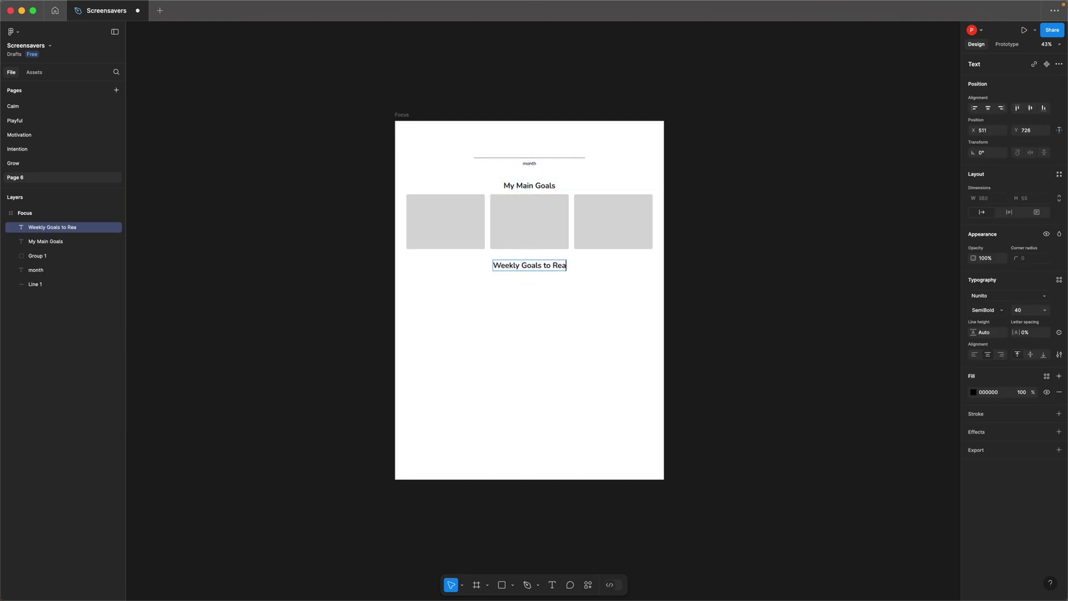
pyautogui.write('ch Main Goals')
pyautogui.press('Escape')
# Step: Draw a 410×204 box under the weekly heading at the grid's left edge
pyautogui.press('r')
pyautogui.moveTo(412, 285); pyautogui.dragTo(498, 318)
pyautogui.click(990, 198)
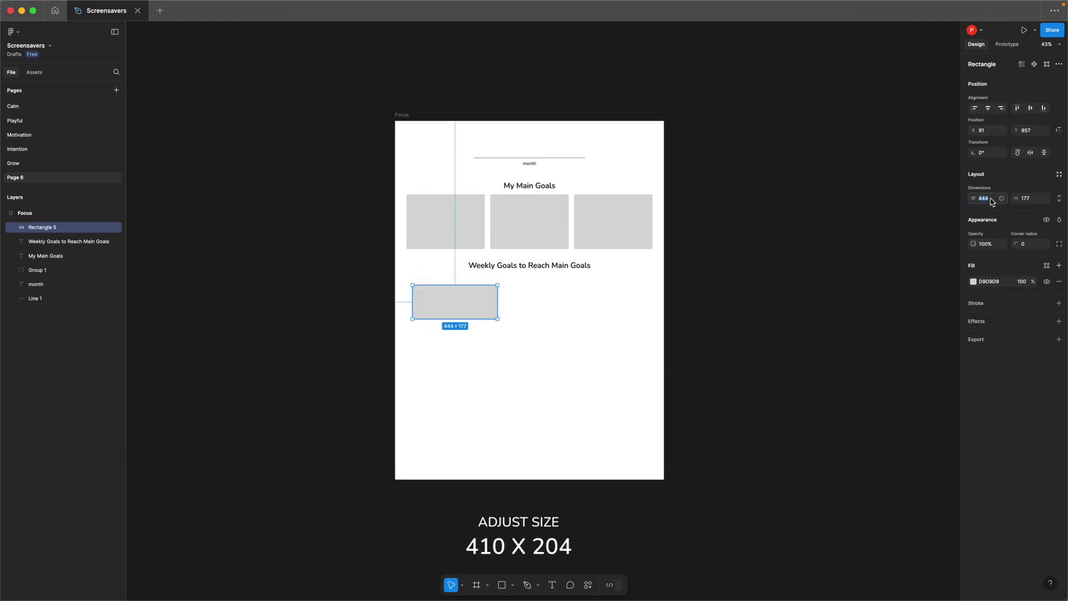
pyautogui.write('410')
pyautogui.press('Tab')
pyautogui.write('204')
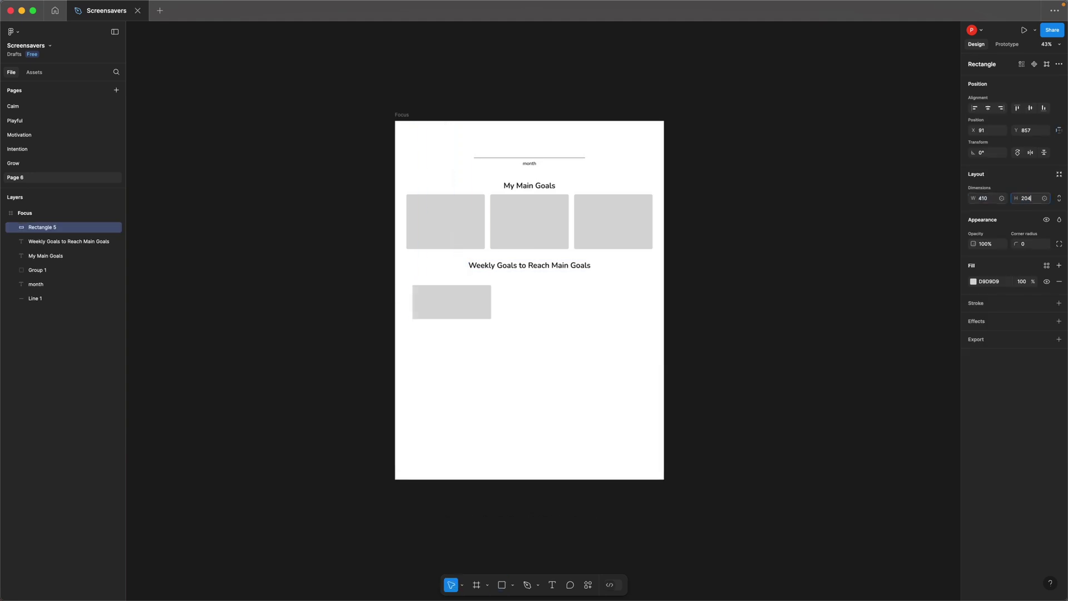
pyautogui.press('Return')
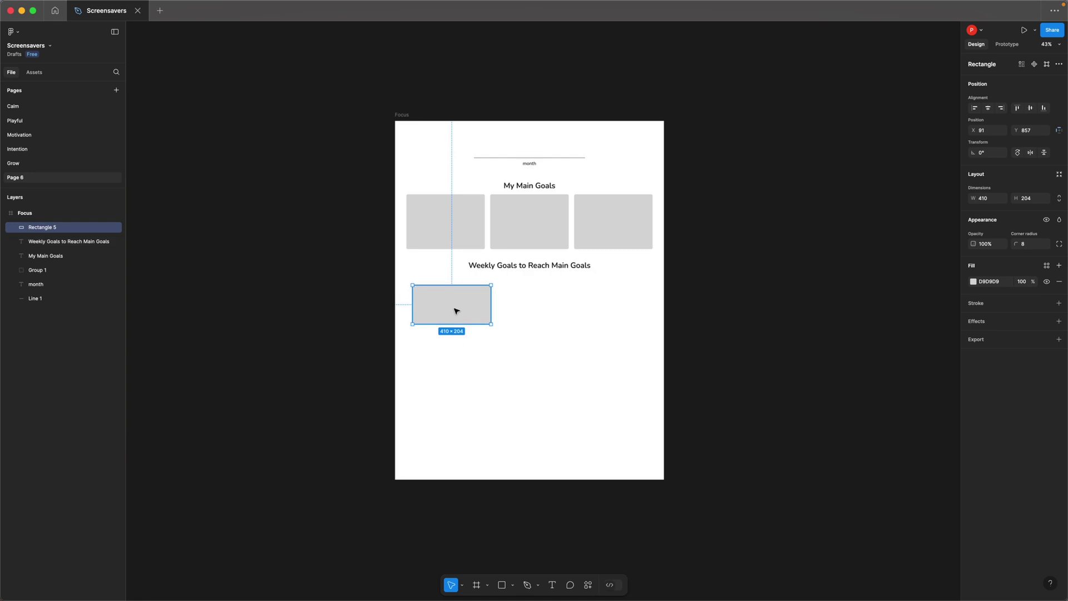
pyautogui.moveTo(456, 307); pyautogui.dragTo(542, 317)
# Step: Duplicate the box into a row of three and group the row
pyautogui.press('super+d')
pyautogui.press('super+d')
pyautogui.click(405, 290)
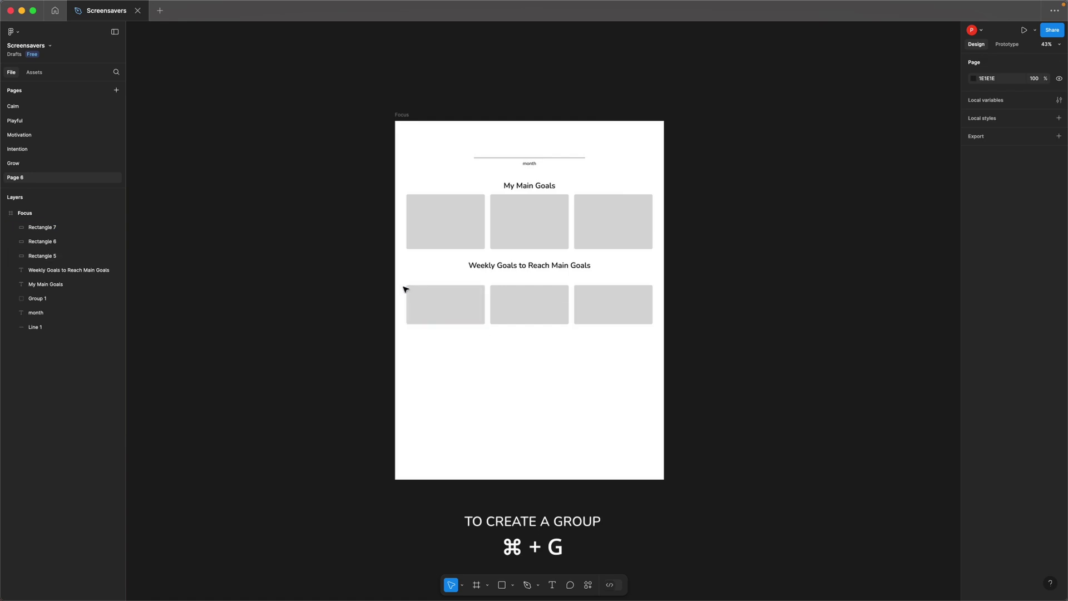
pyautogui.moveTo(405, 290); pyautogui.dragTo(627, 346)
pyautogui.press('super+g')
pyautogui.press('super+d')
# Step: Copy the row into four rows and tidy them up with even spacing
pyautogui.moveTo(555, 310); pyautogui.dragTo(555, 359)
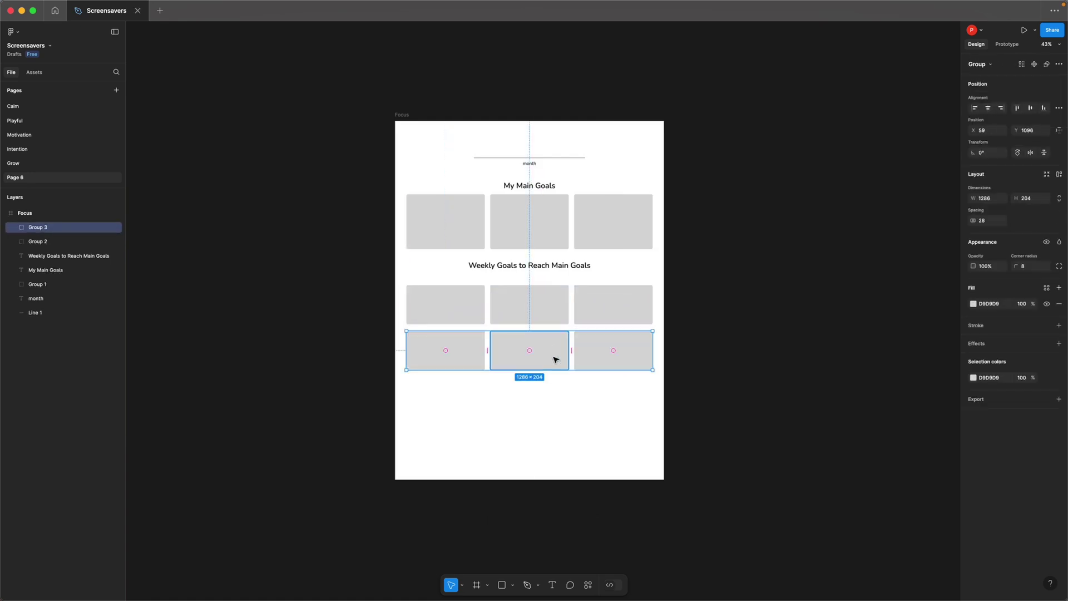
pyautogui.press('super+d')
pyautogui.press('super+d')
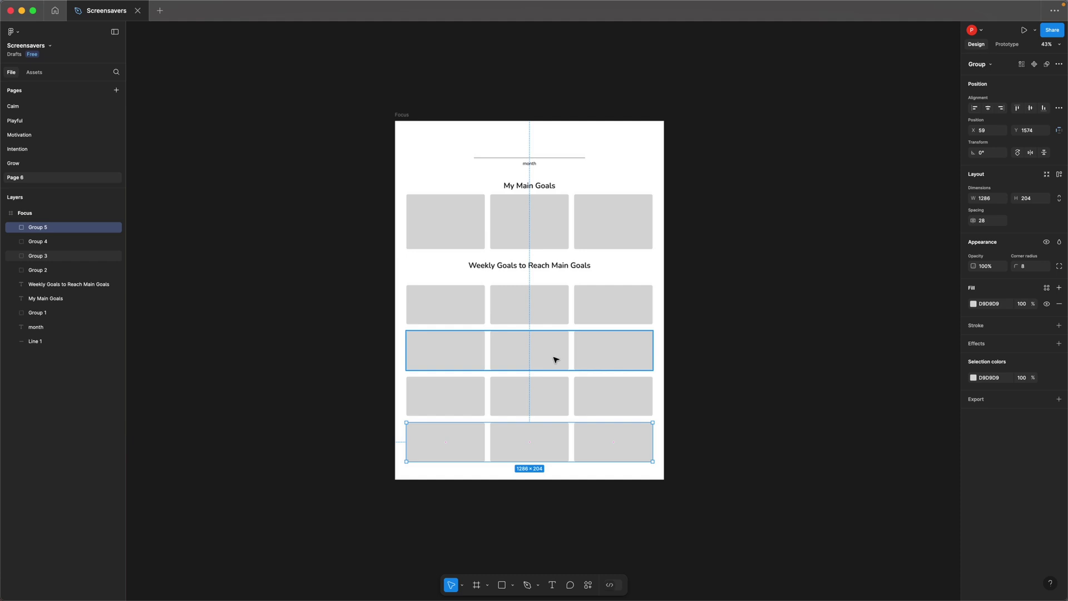
pyautogui.click(720, 377)
pyautogui.moveTo(380, 301); pyautogui.dragTo(656, 465)
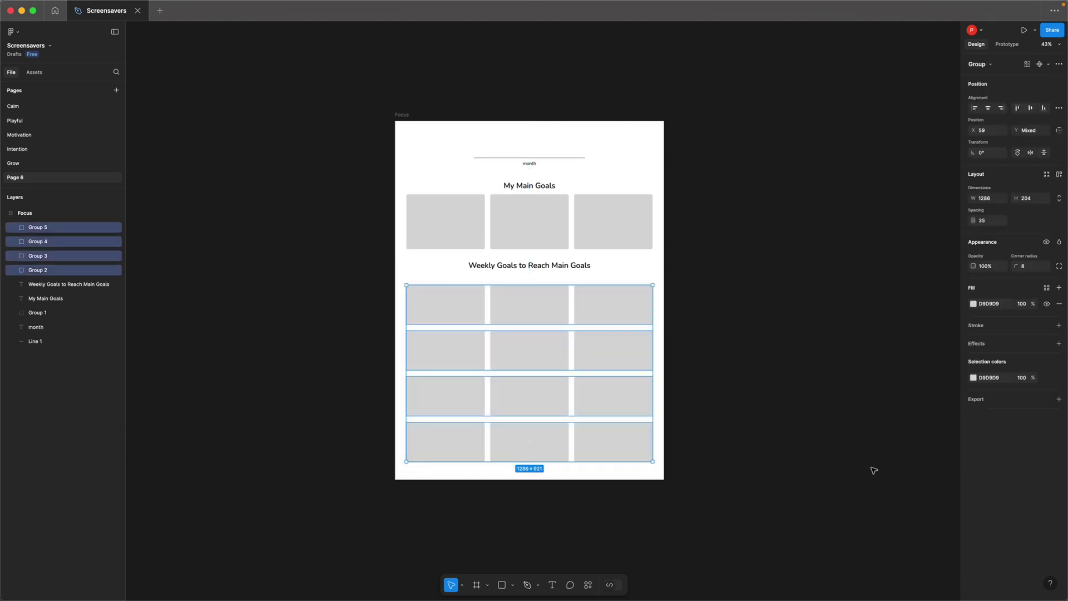
pyautogui.hotkey('ctrl', 'alt', 't')
# Step: Add a 'week 1' label rotated 90° at size 24 beside the first weekly row
pyautogui.press('t')
pyautogui.click(608, 266)
pyautogui.write('w')
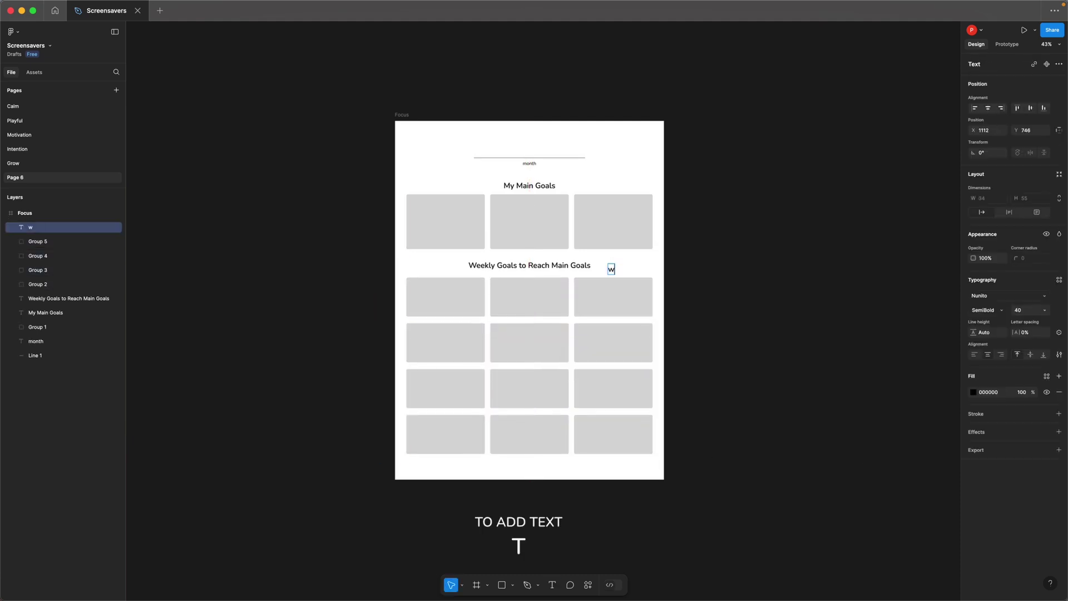
pyautogui.write('eek 1')
pyautogui.press('super+a')
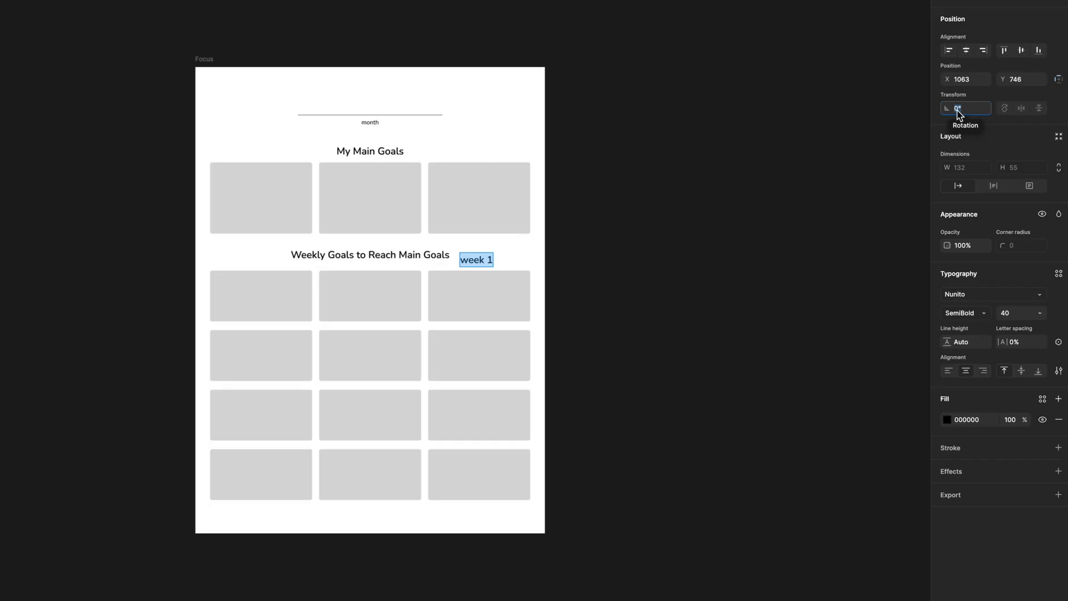
pyautogui.write('90')
pyautogui.press('Return')
pyautogui.press('Escape')
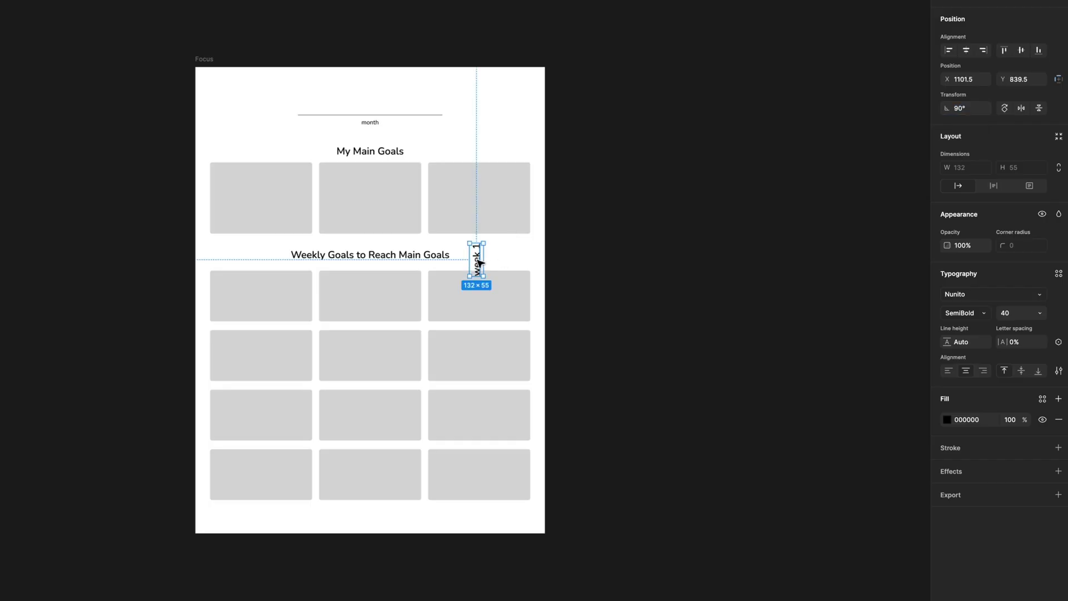
pyautogui.write('24')
pyautogui.press('Return')
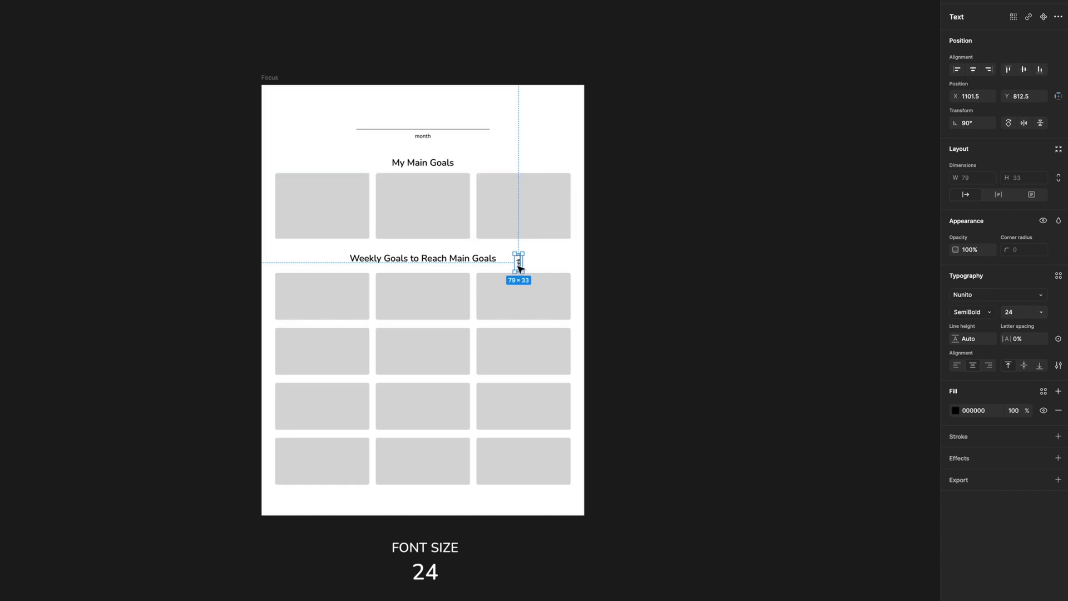
pyautogui.moveTo(522, 267); pyautogui.dragTo(269, 356)
# Step: Duplicate the label for the remaining weeks and right-align all four labels
pyautogui.press('super+d')
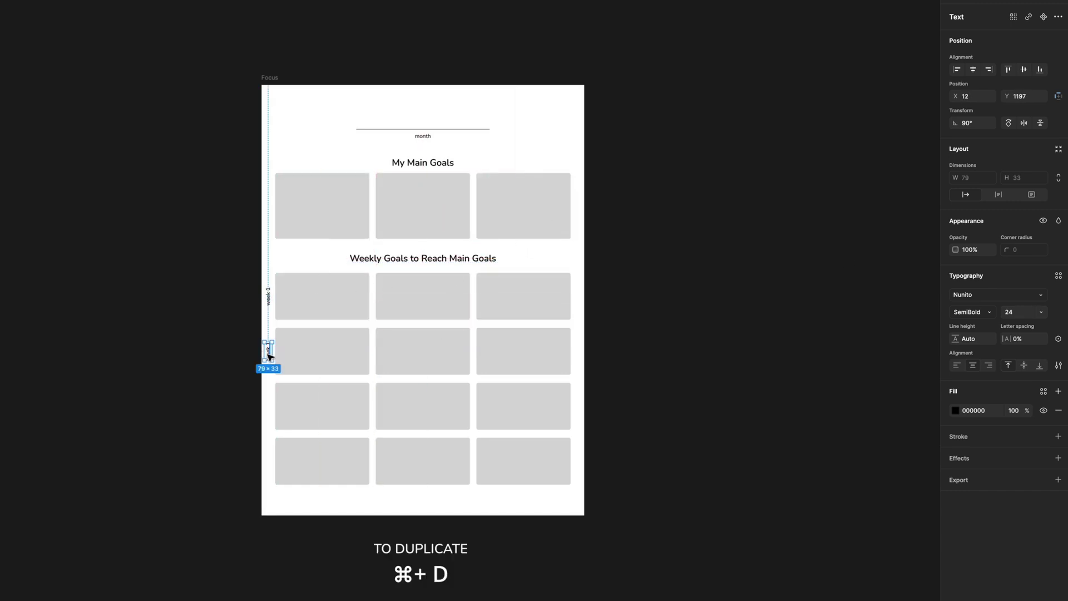
pyautogui.press('super+d')
pyautogui.press('super+d')
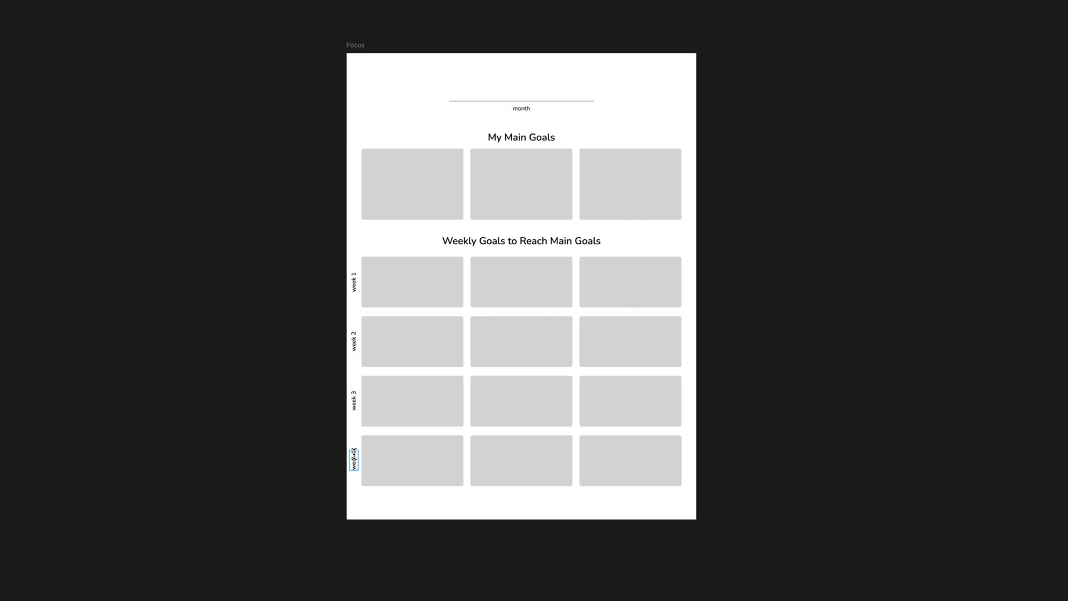
pyautogui.moveTo(351, 473); pyautogui.dragTo(353, 262)
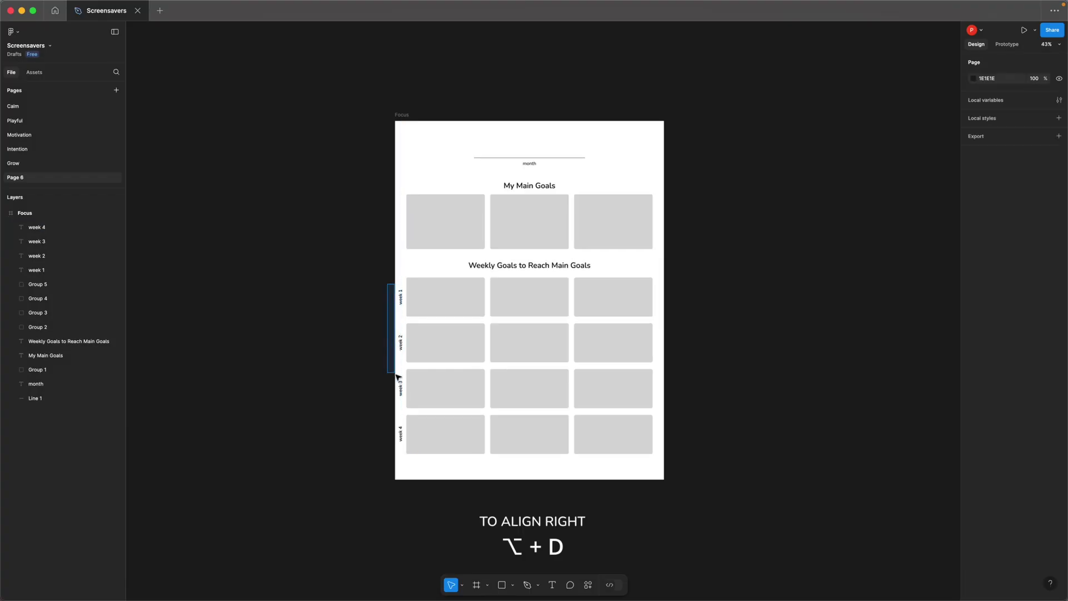
pyautogui.hotkey('alt', 'd')
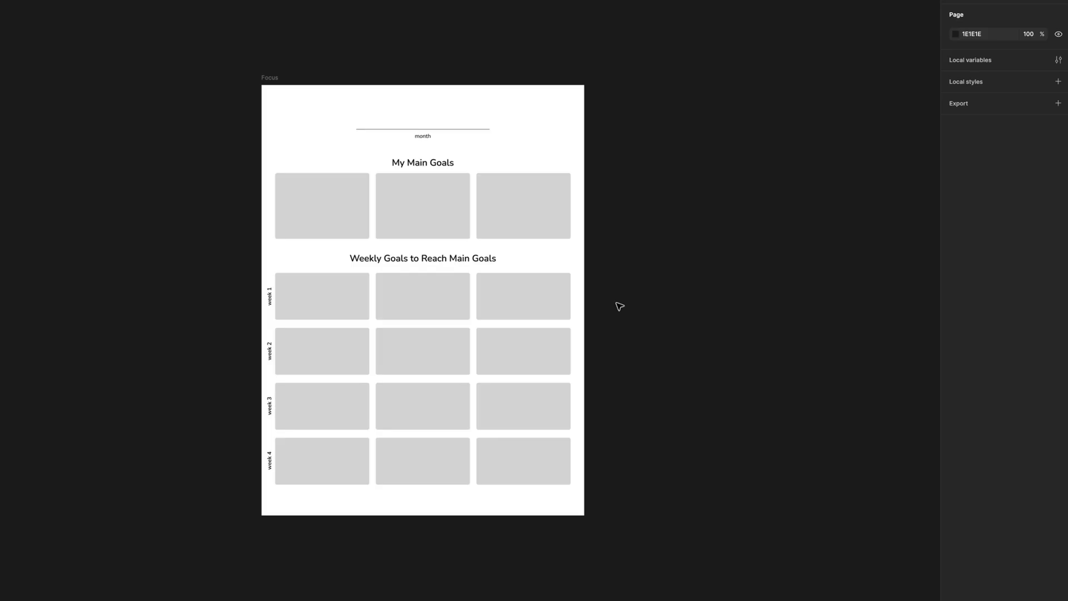
# Step: Vertically centre each week label against its row of boxes, weeks 1 through 4
pyautogui.moveTo(692, 303); pyautogui.dragTo(379, 288)
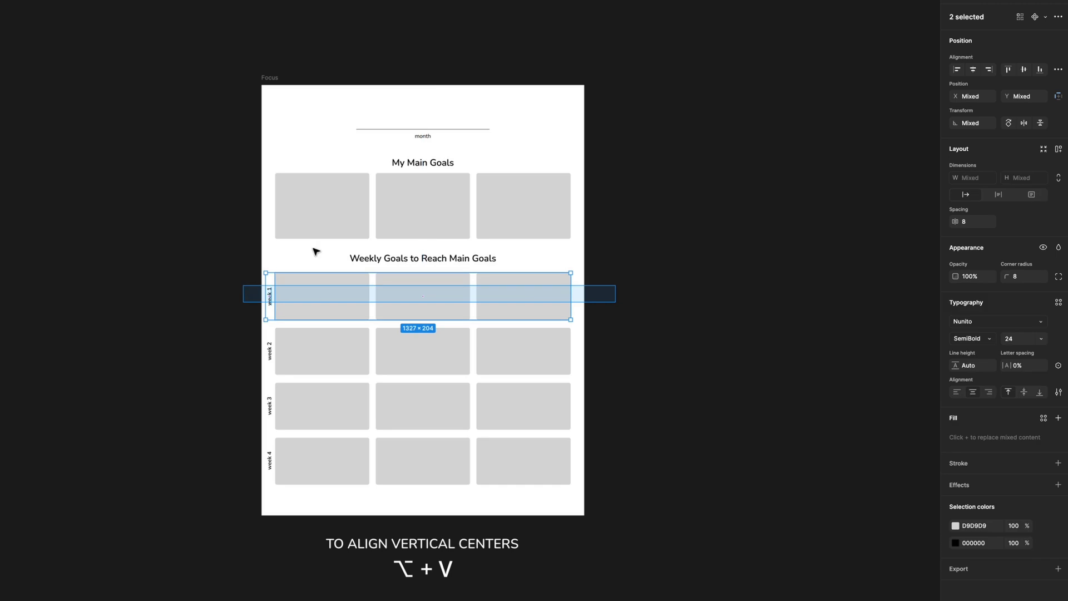
pyautogui.click(1025, 73)
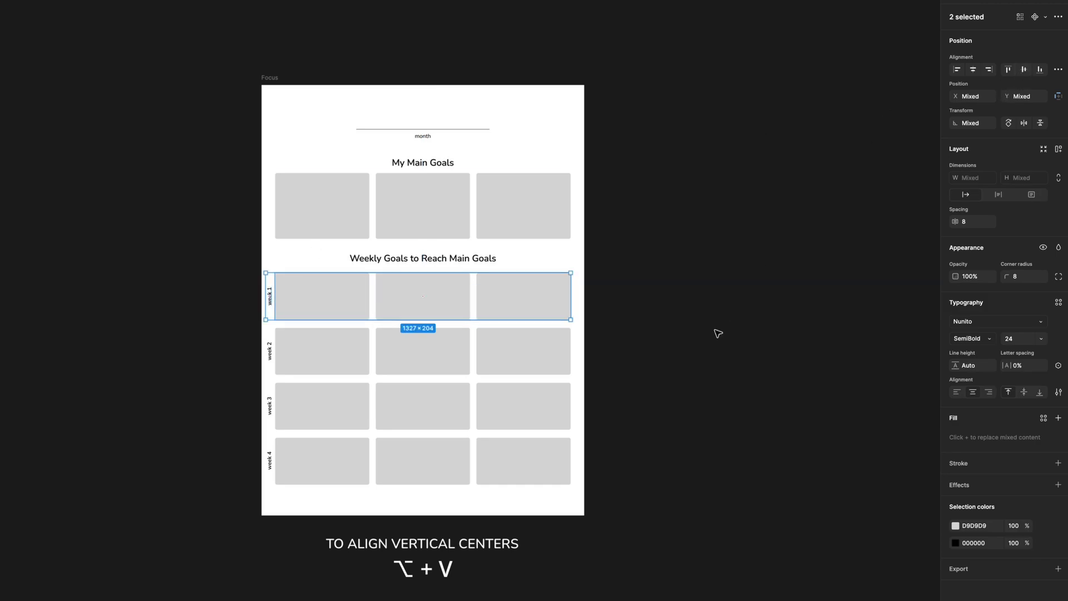
pyautogui.moveTo(620, 362); pyautogui.dragTo(264, 328)
pyautogui.click(1025, 73)
pyautogui.moveTo(603, 422); pyautogui.dragTo(265, 384)
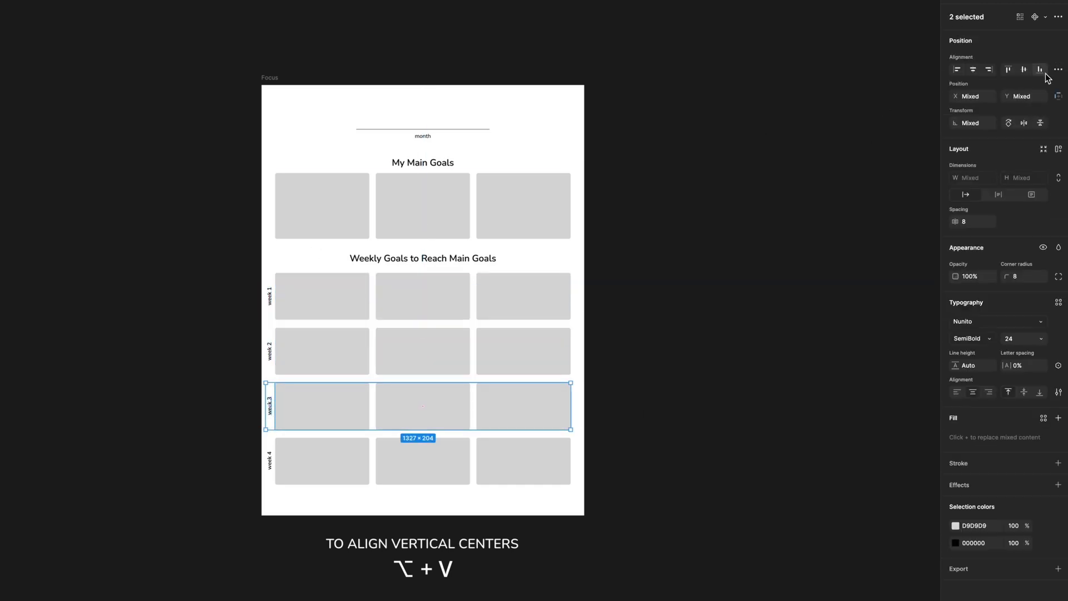
pyautogui.click(1025, 73)
pyautogui.moveTo(589, 469); pyautogui.dragTo(264, 438)
pyautogui.click(1025, 73)
# Step: Place a 'Possible Focus Areas' text box below the weekly grid
pyautogui.click(637, 438)
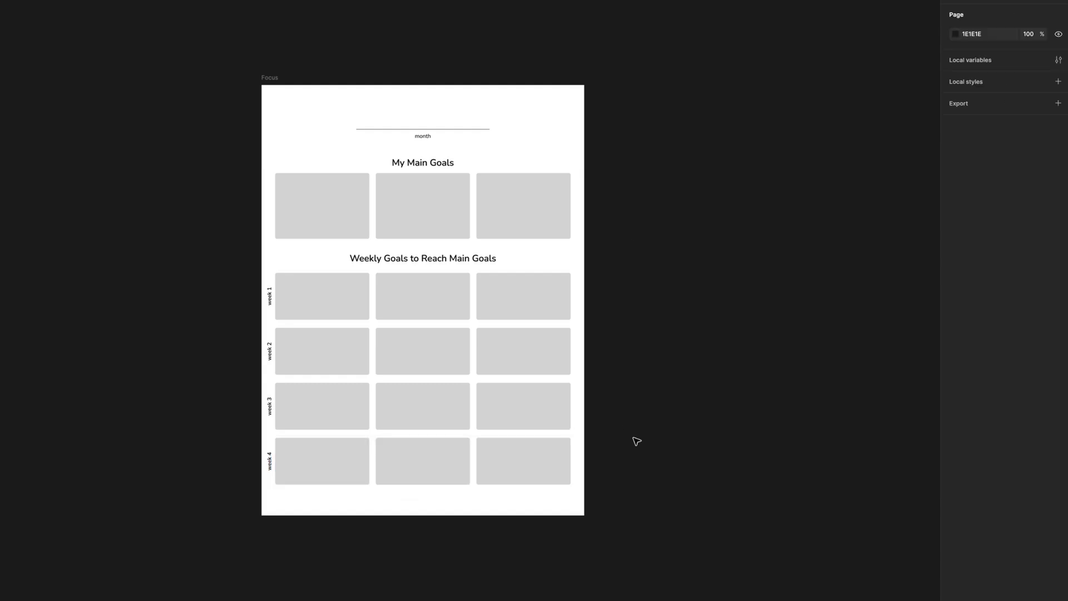
pyautogui.press('t')
pyautogui.click(376, 499)
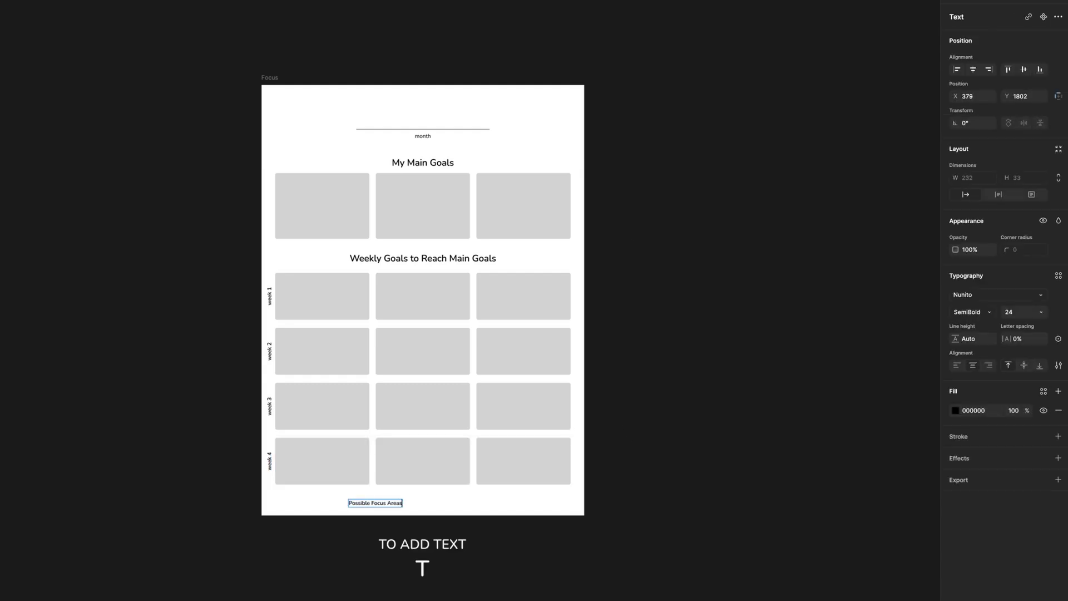
# Step: Centre the 'Possible Focus Areas for Life Balance' heading on the page
pyautogui.press('Escape')
pyautogui.moveTo(376, 503)
pyautogui.mouseDown()
pyautogui.moveTo(424, 497)
pyautogui.moveTo(400, 508)
pyautogui.mouseUp()
pyautogui.click(974, 71)
# Step: Add a centred focus-area list: Health, Career, Finances, Relationships, Personal Growth, Fun, through Community
pyautogui.press('super+d')
pyautogui.press('Return')
pyautogui.write('Health * Career *')
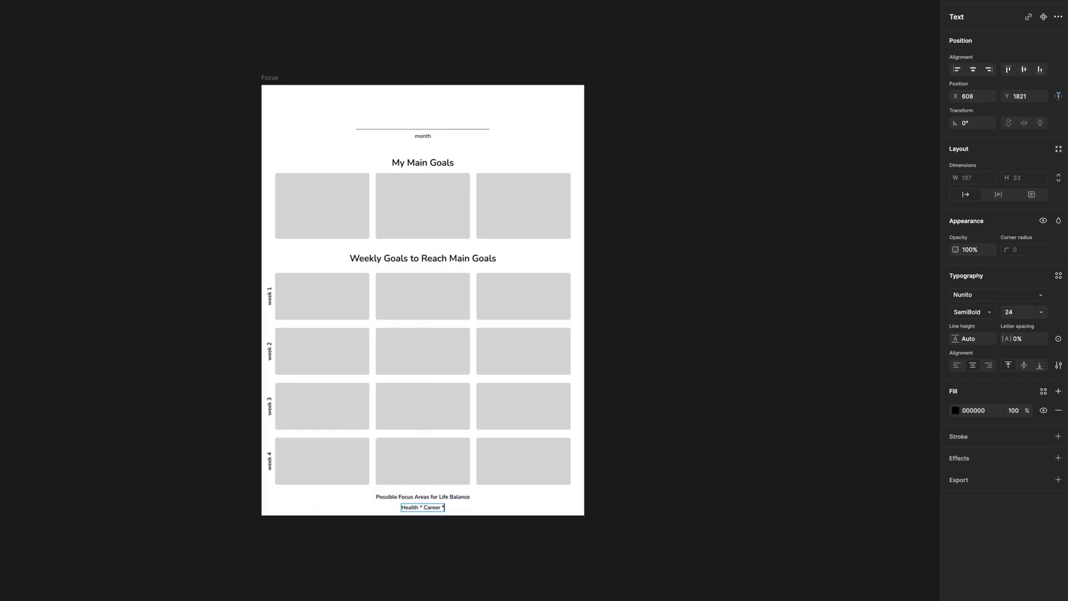
pyautogui.write(' Finances * Relationships * Peros')
pyautogui.press('BackSpace')
pyautogui.press('BackSpace')
pyautogui.write('sonal Growth')
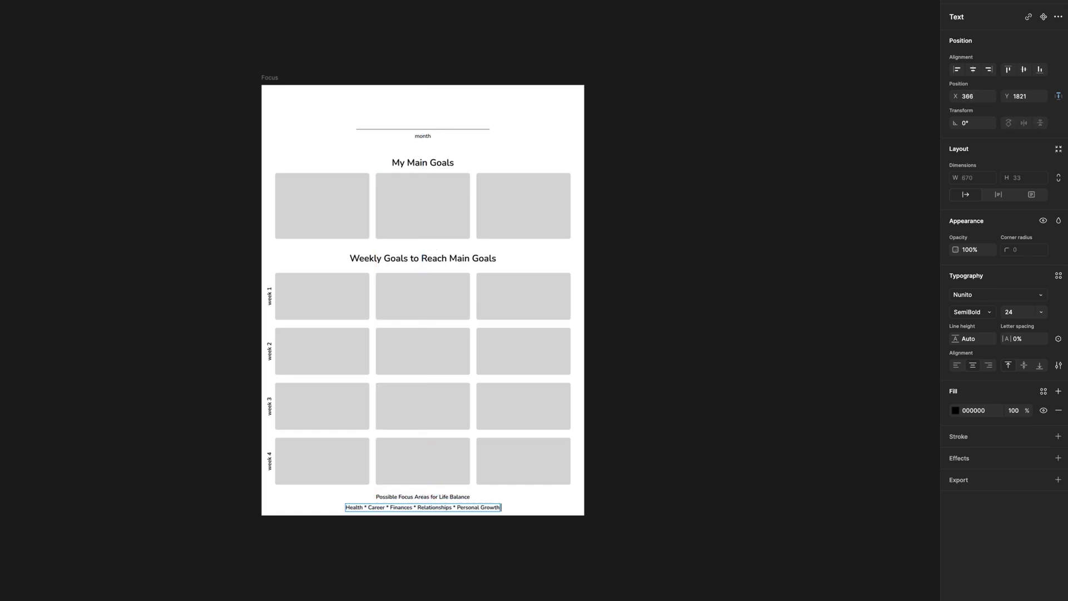
pyautogui.write(' * Fun * Spirituality * Self-Care * Romance * Community')
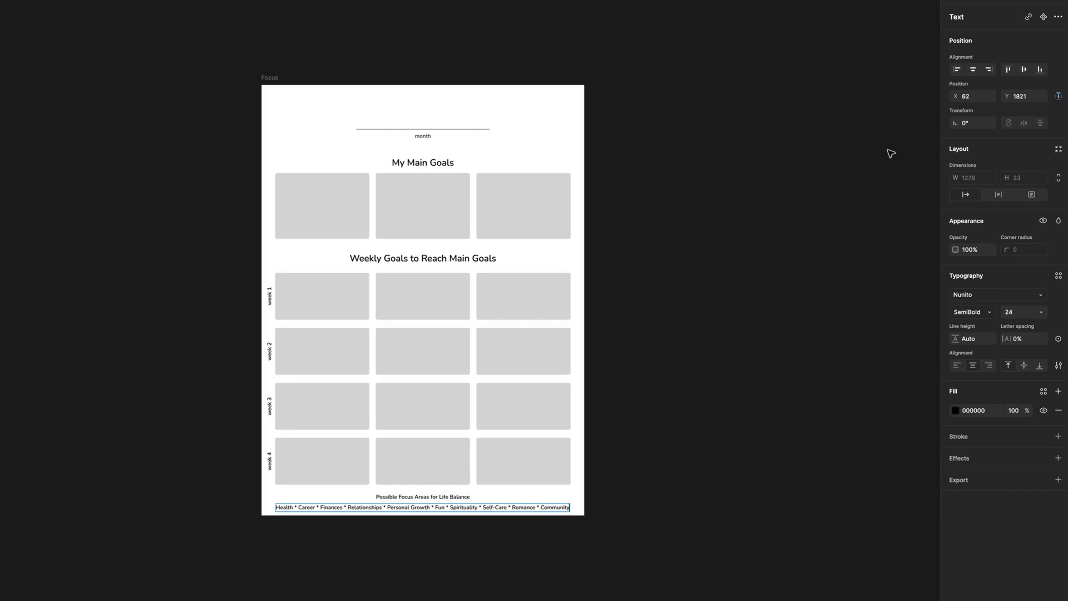
pyautogui.press('Escape')
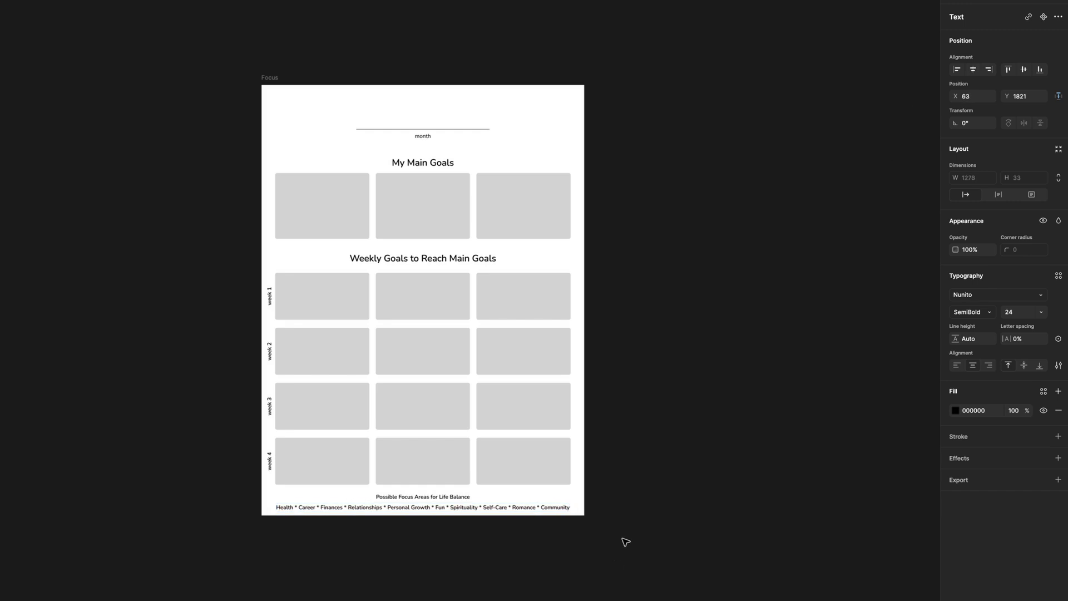
pyautogui.hotkey('alt', 'h')
pyautogui.press('Escape')
# Step: Change all headings, the month label and week labels from black to dark grey
pyautogui.click(404, 508)
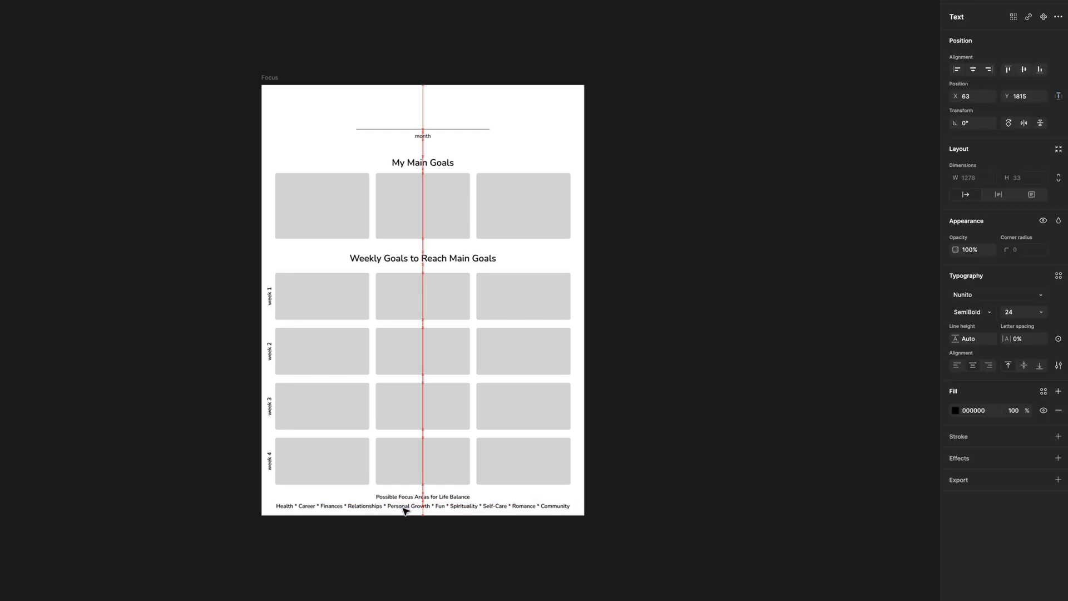
pyautogui.keyDown('shift'); pyautogui.click(423, 497); pyautogui.keyUp('shift')
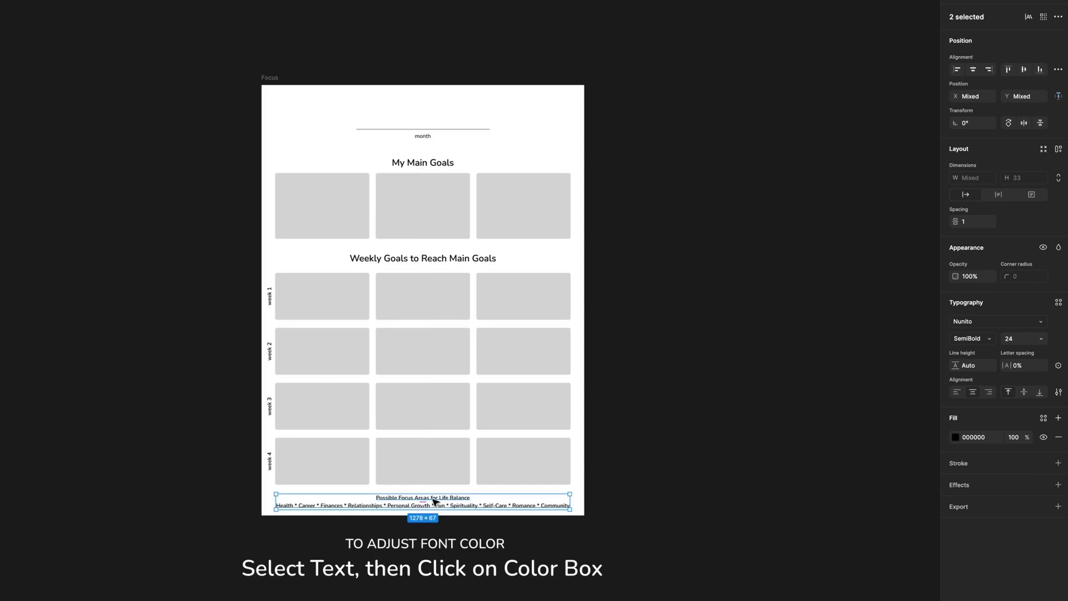
pyautogui.keyDown('shift'); pyautogui.click(389, 259); pyautogui.keyUp('shift')
pyautogui.keyDown('shift'); pyautogui.click(419, 163); pyautogui.keyUp('shift')
pyautogui.keyDown('shift'); pyautogui.click(422, 137); pyautogui.keyUp('shift')
pyautogui.keyDown('shift'); pyautogui.click(270, 303); pyautogui.keyUp('shift')
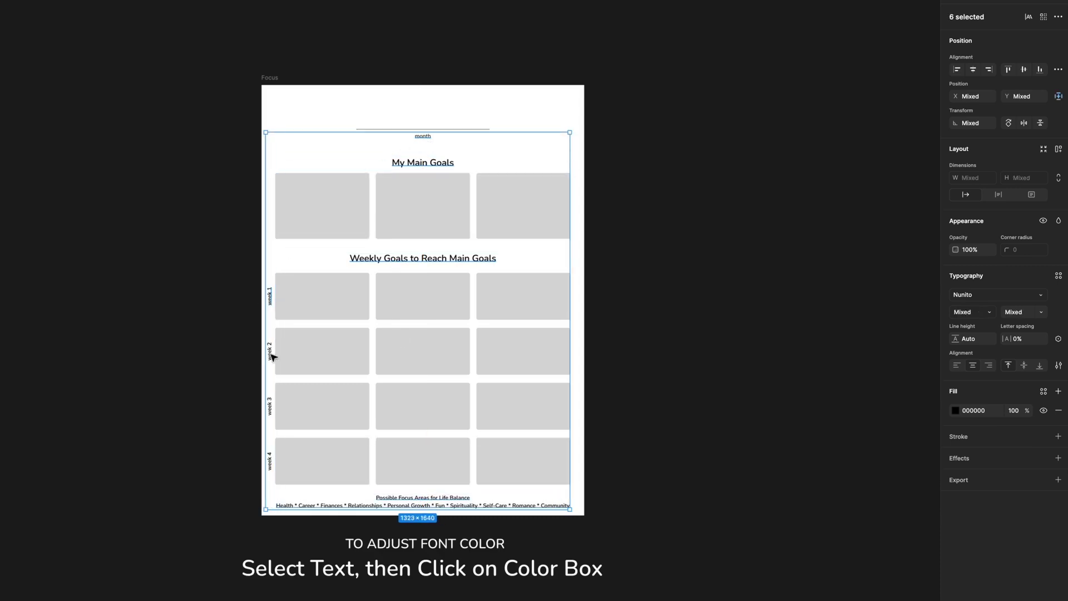
pyautogui.click(955, 411)
pyautogui.moveTo(813, 520); pyautogui.dragTo(812, 496)
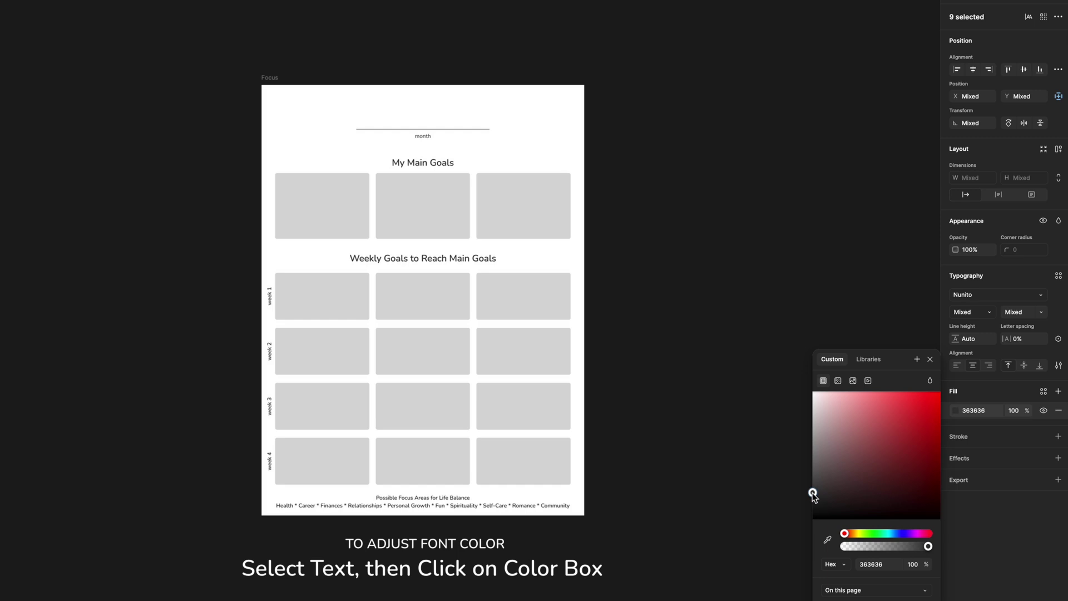
pyautogui.click(629, 517)
# Step: Nudge all the page contents slightly upward and select the Focus frame
pyautogui.moveTo(614, 466); pyautogui.dragTo(248, 123)
pyautogui.hotkey('shift', 'Up')
pyautogui.hotkey('shift', 'Up')
pyautogui.hotkey('shift', 'Up')
pyautogui.click(746, 167)
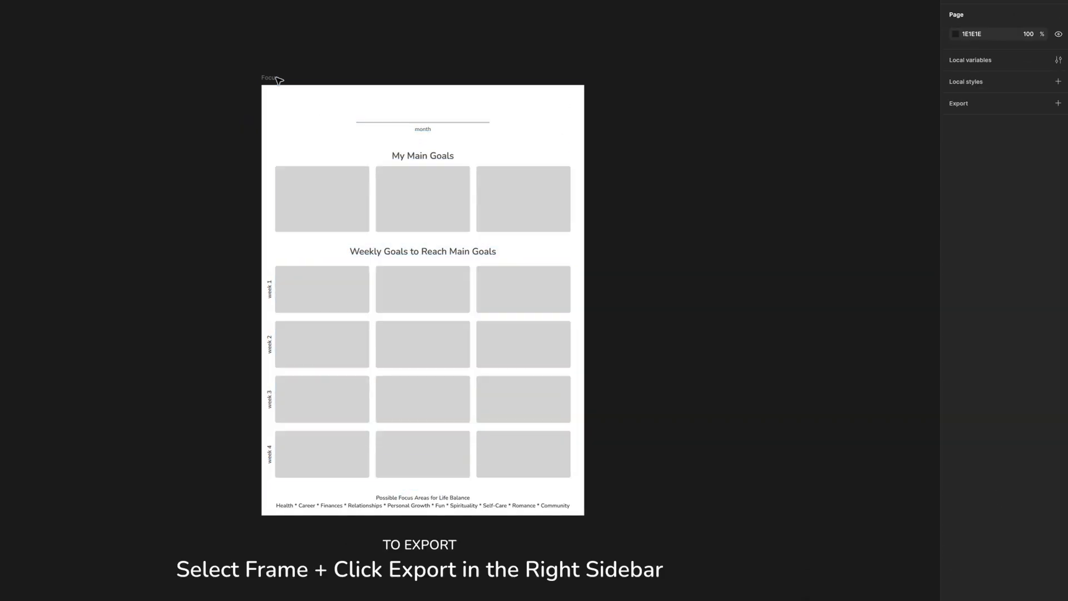
pyautogui.click(276, 78)
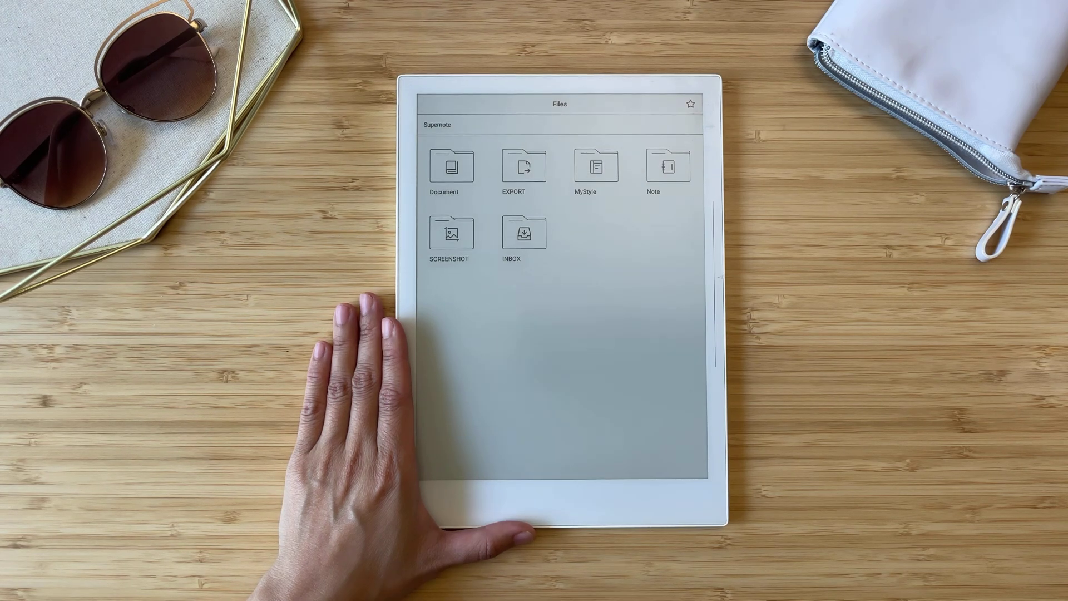
# Step: Abandon creating a 'Screensavers' folder in MyStyle, then pull down the Wi-Fi quick settings
pyautogui.click(595, 167)
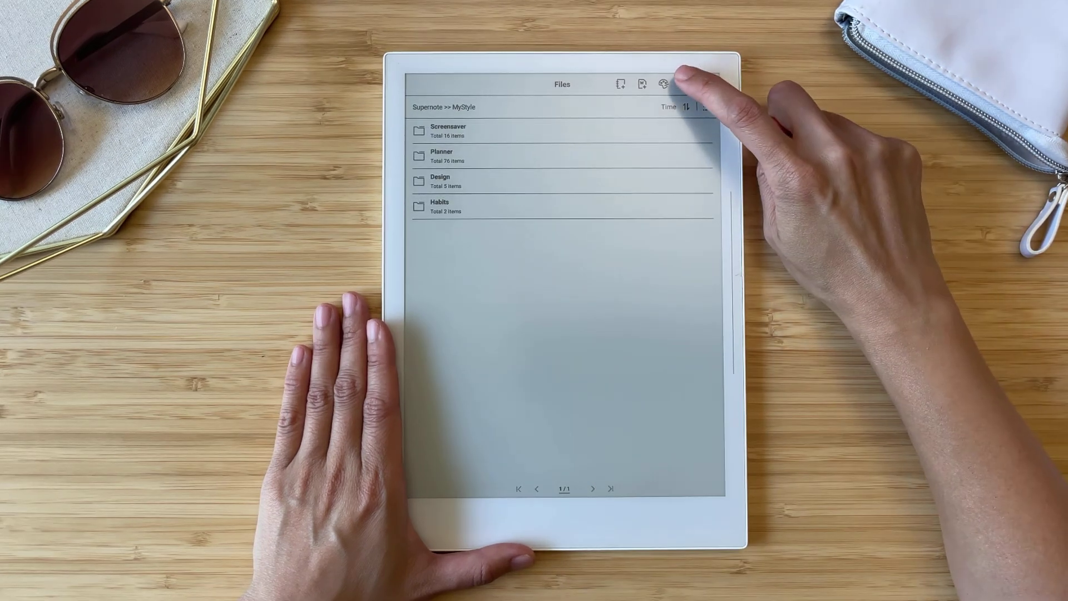
pyautogui.click(685, 84)
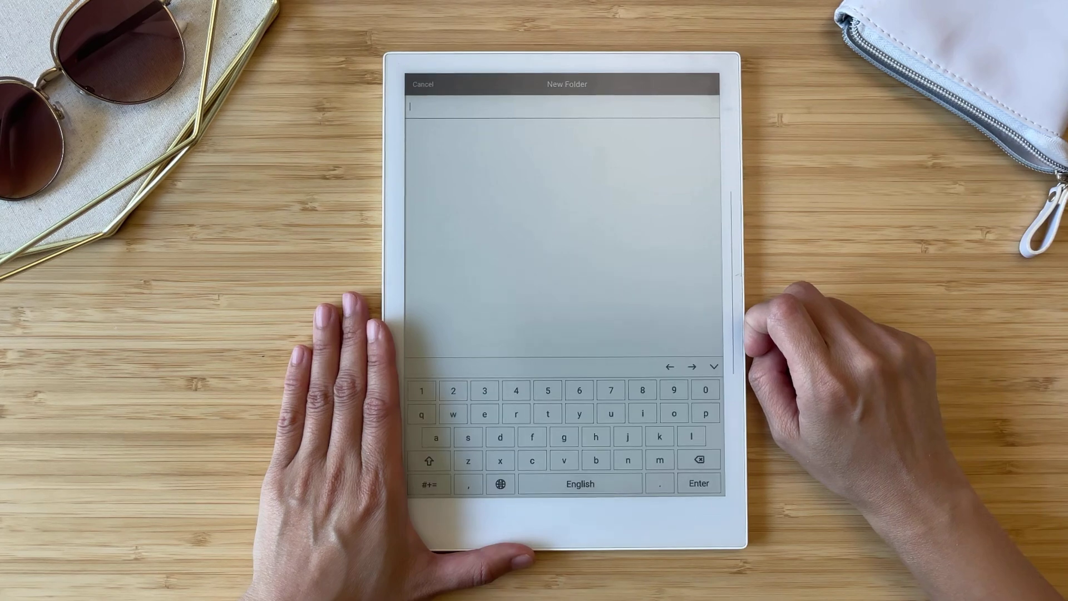
pyautogui.write('S')
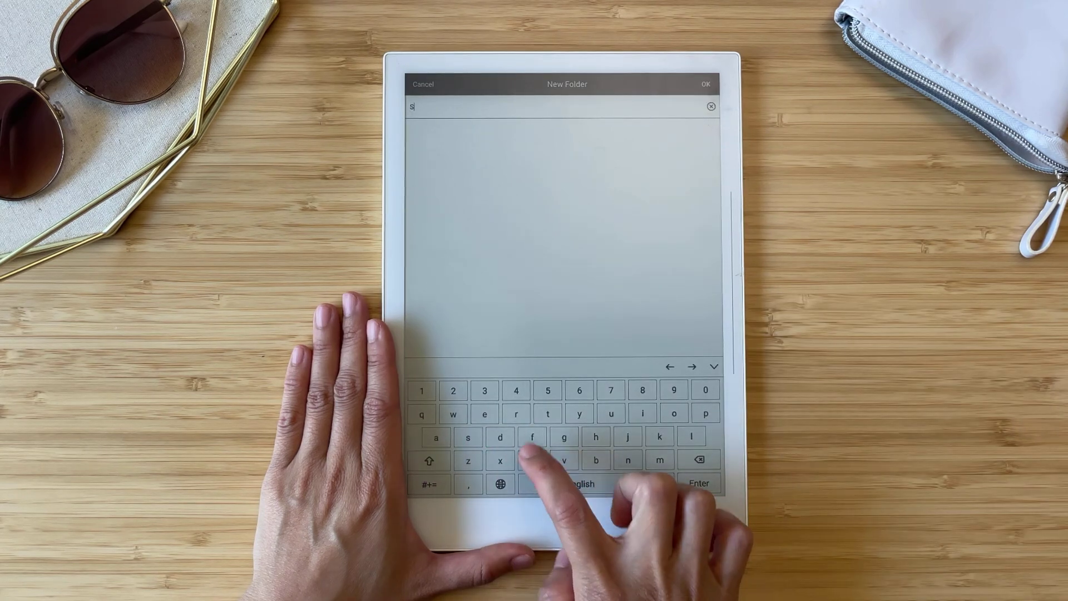
pyautogui.write('creensa')
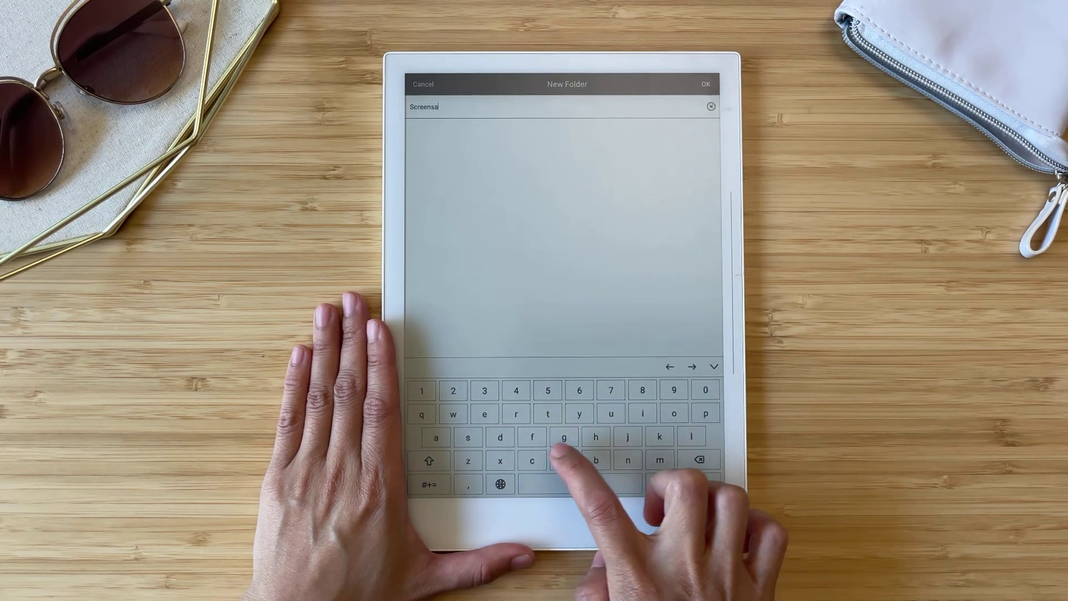
pyautogui.write('vers')
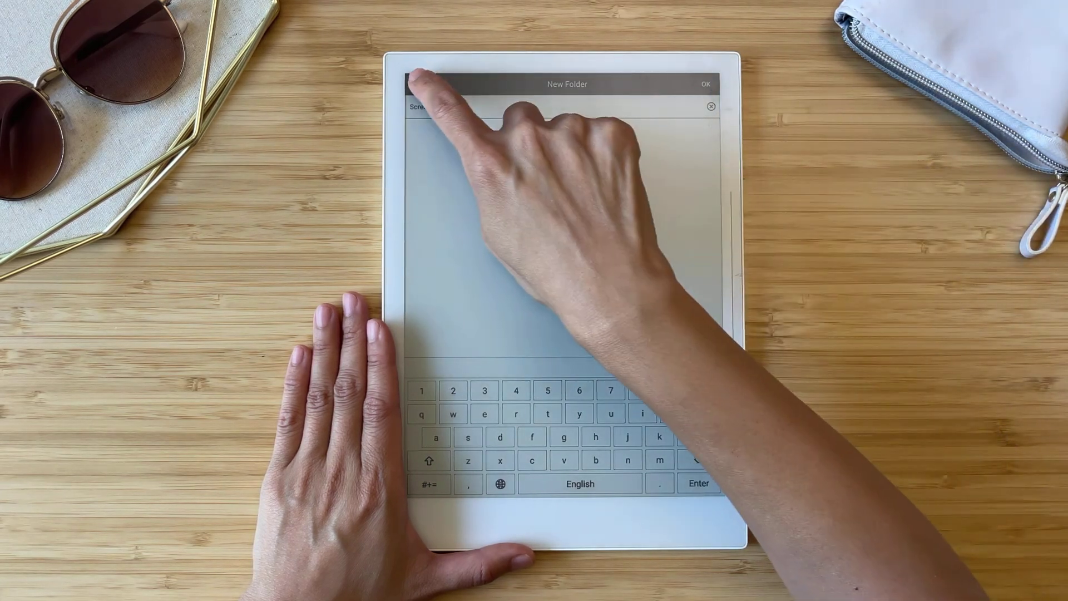
pyautogui.click(423, 84)
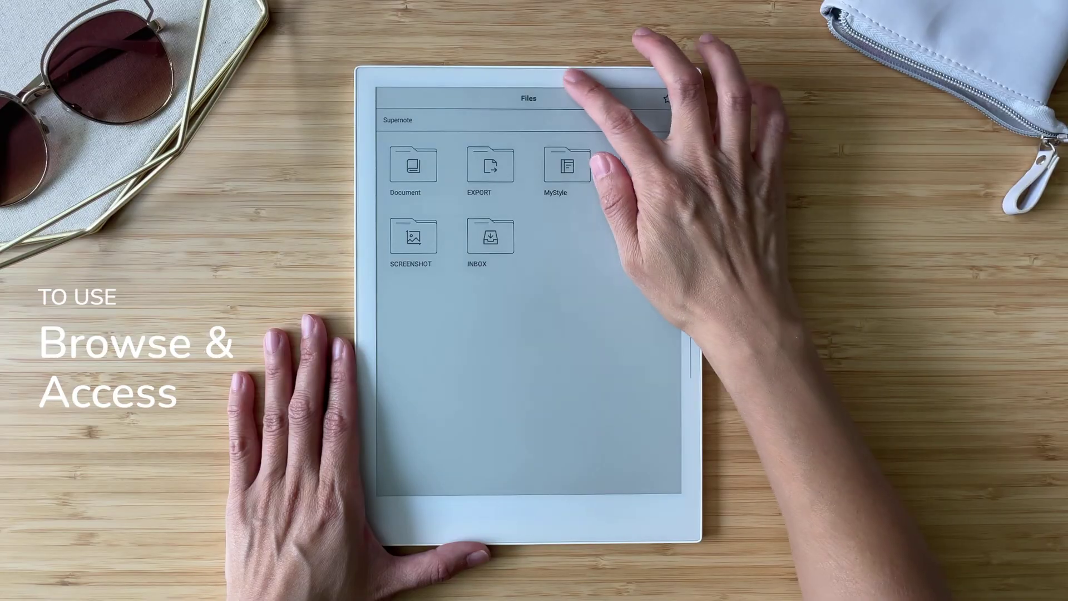
pyautogui.click(437, 108)
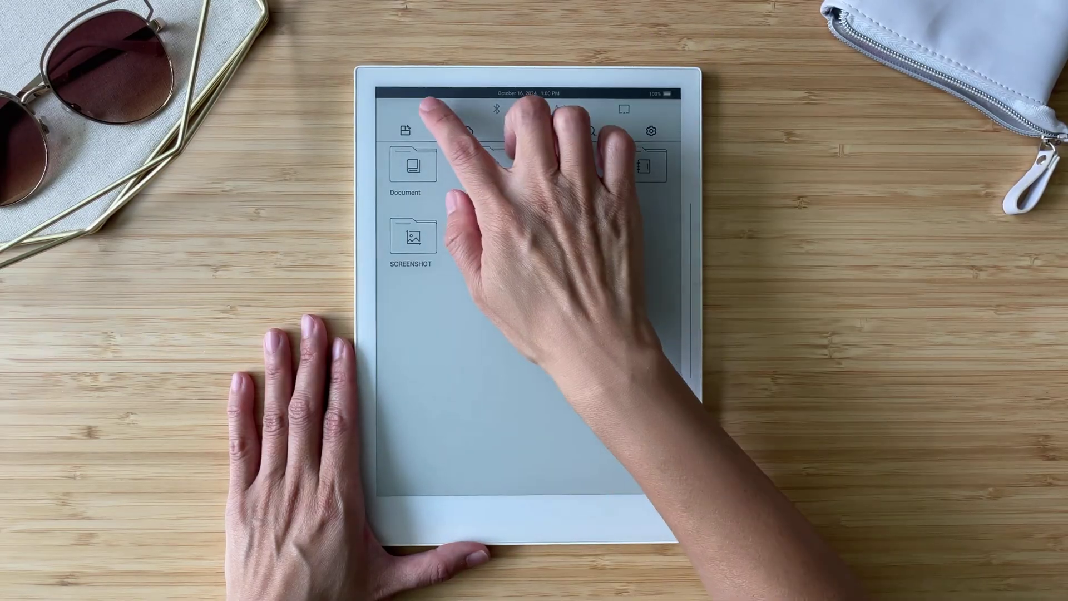